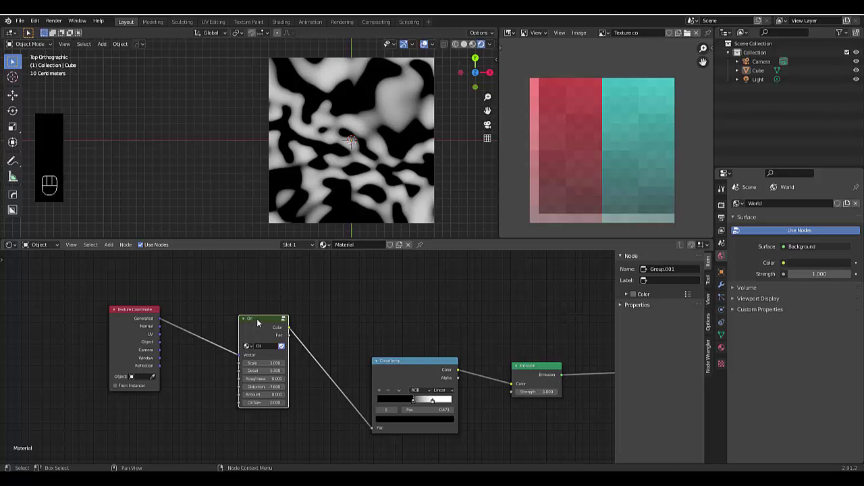
Reposition the Oil group node and set its Scale to 0.700, Detail to 2.500, Amount to 0.425 and Oil Size to 0.900
mouse_move(257, 319)
left_mouse_down()
mouse_move(275, 317)
mouse_move(250, 315)
left_mouse_up()
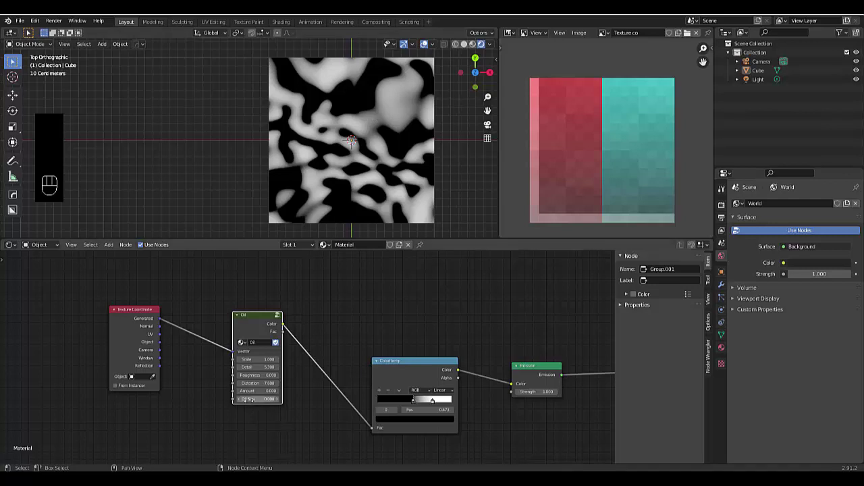
mouse_move(249, 399)
left_mouse_down()
mouse_move(267, 400)
mouse_move(254, 391)
mouse_move(297, 391)
mouse_move(263, 399)
mouse_move(276, 399)
left_mouse_up()
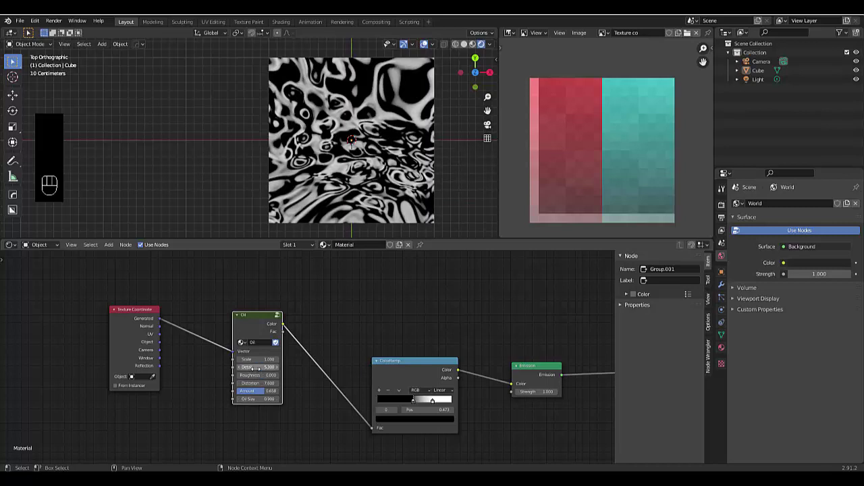
mouse_move(257, 360)
left_mouse_down()
mouse_move(271, 360)
mouse_move(247, 360)
left_mouse_up()
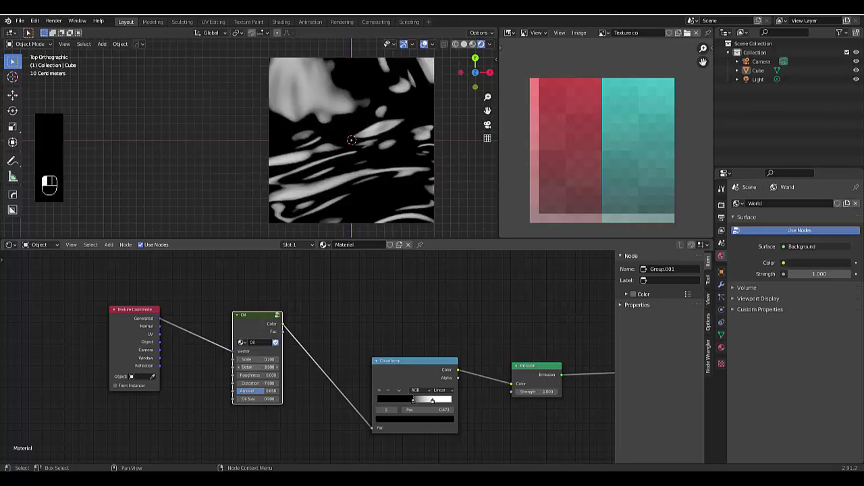
mouse_move(257, 375)
left_mouse_down()
mouse_move(277, 375)
mouse_move(243, 375)
mouse_move(243, 391)
left_mouse_up()
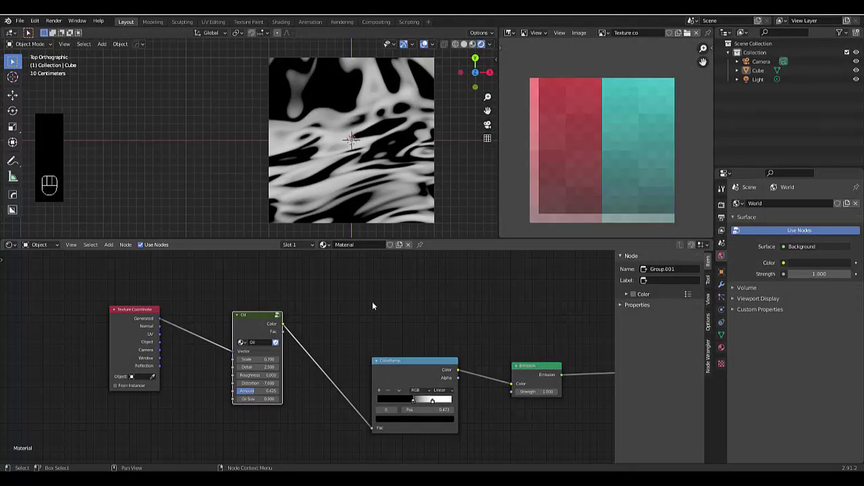
scroll(336, 300, "down", 2)
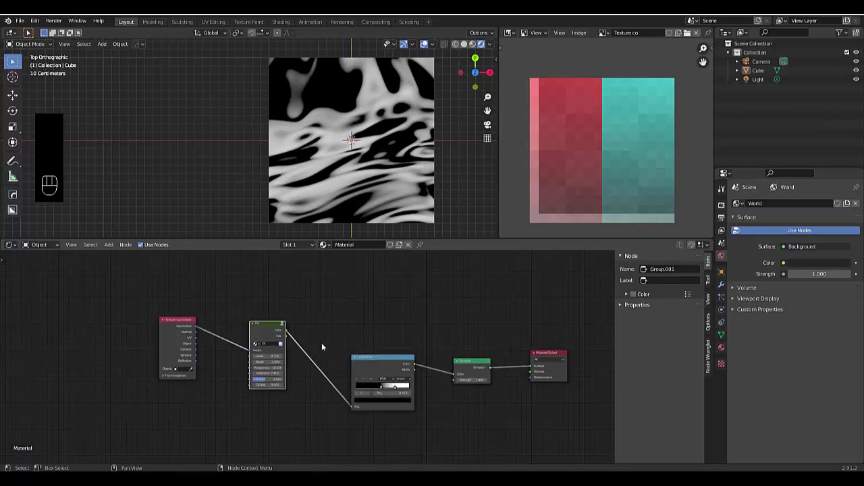
scroll(314, 392, "down", 2)
scroll(319, 389, "up", 1)
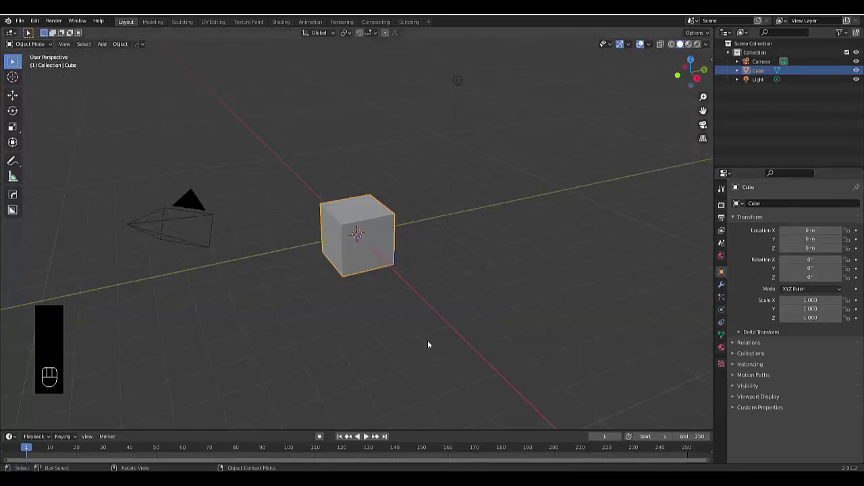
In the new default scene, deselect the cube, enlarge the timeline area to about half the window height and make it a Shader Editor
left_click(427, 340)
scroll(427, 340, "down", 4)
scroll(423, 336, "up", 4)
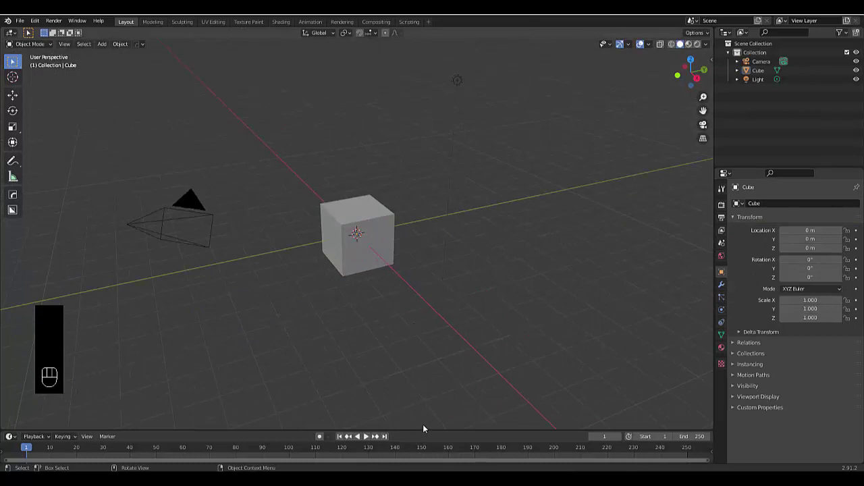
left_click_drag(426, 431, 434, 241)
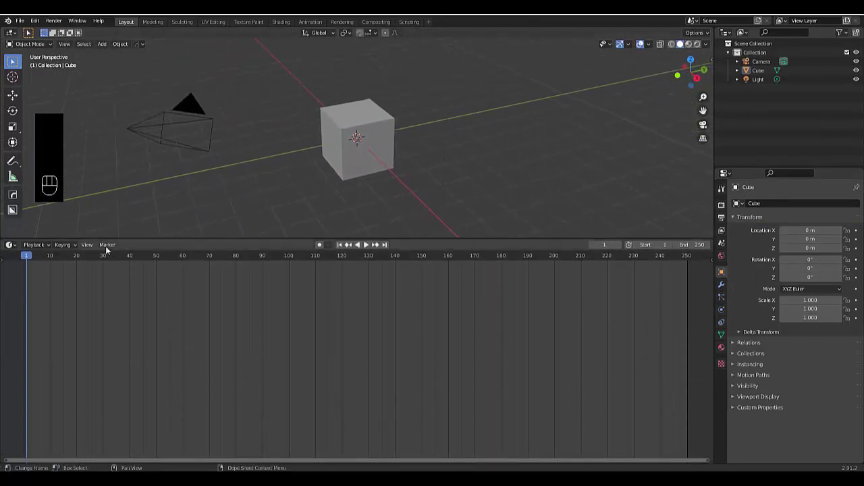
left_click(10, 245)
left_click(33, 319)
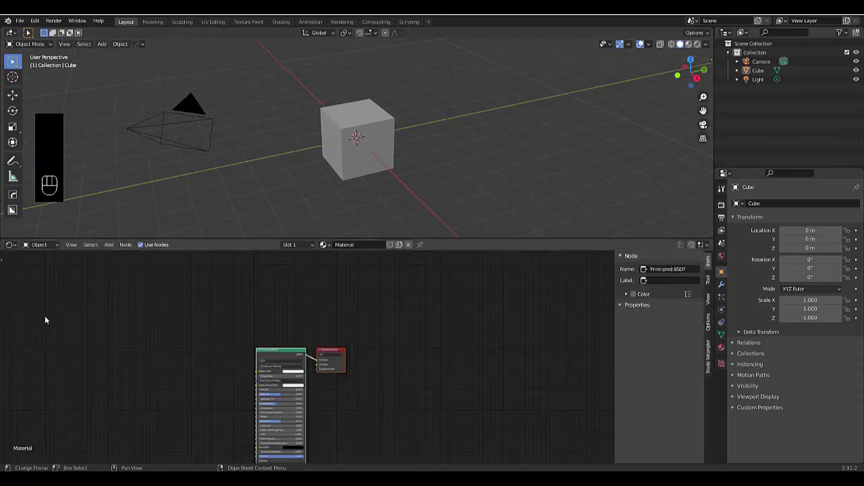
Split the 3D viewport vertically and turn the new narrower area into an Image Editor
left_click_drag(711, 29, 500, 32)
left_click(510, 33)
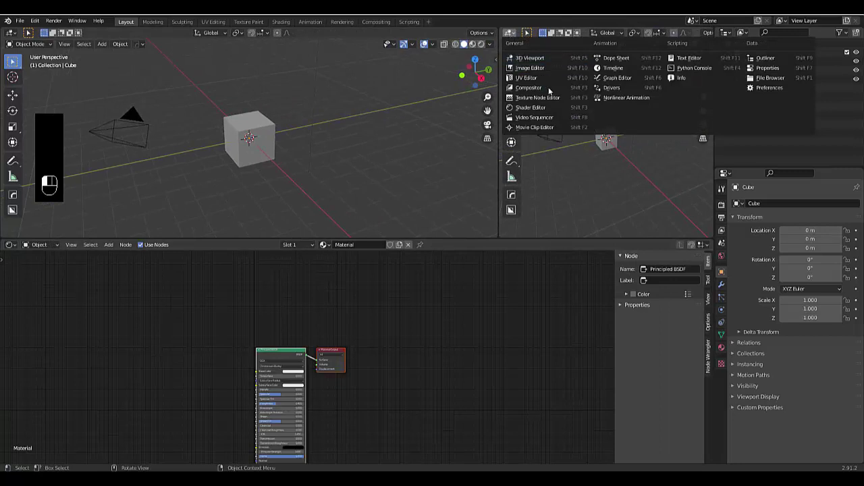
left_click(529, 70)
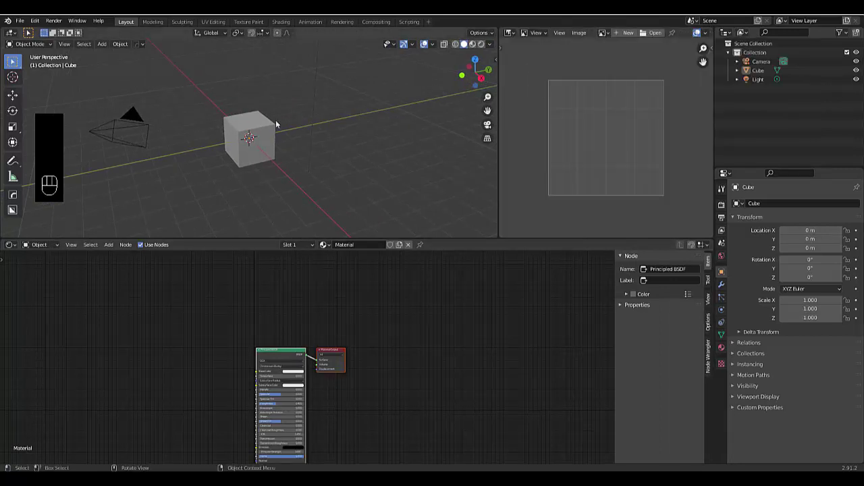
Show the cube in rendered shading from the top view and darken the world background colour
left_click(481, 44)
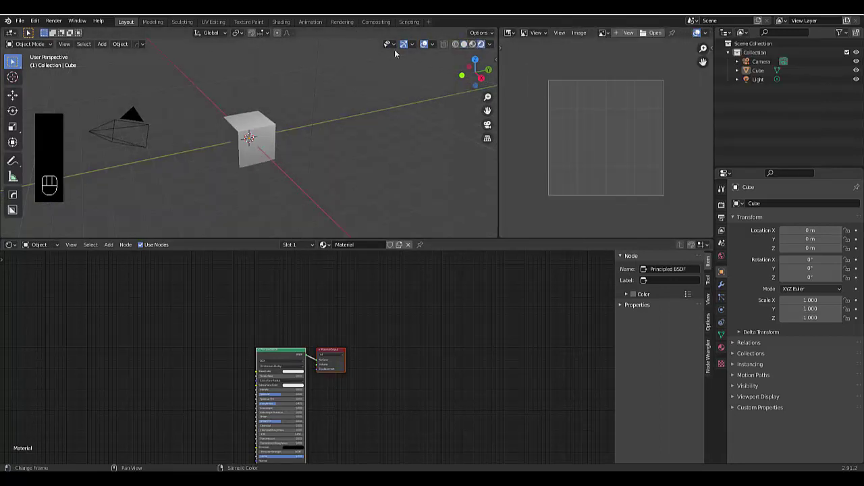
left_click(722, 256)
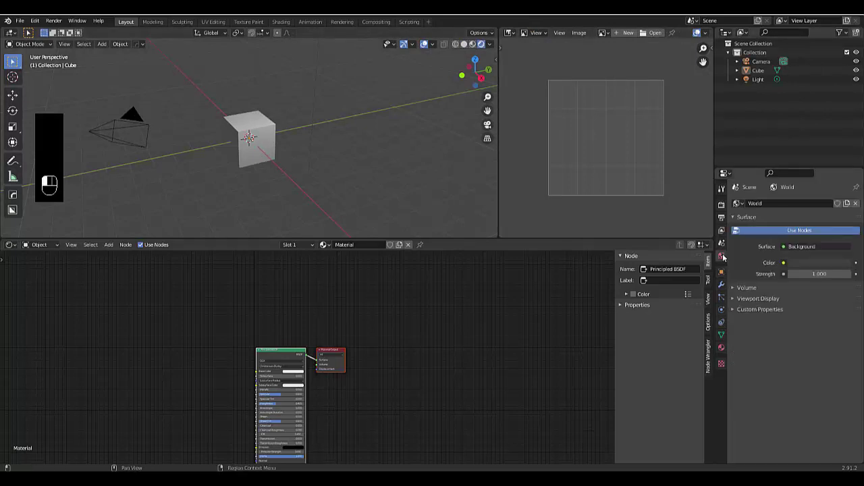
left_click(803, 264)
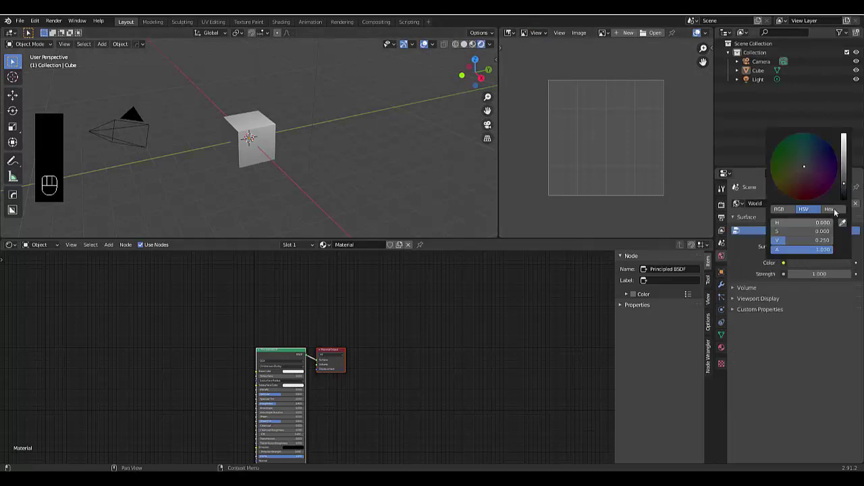
left_click(844, 191)
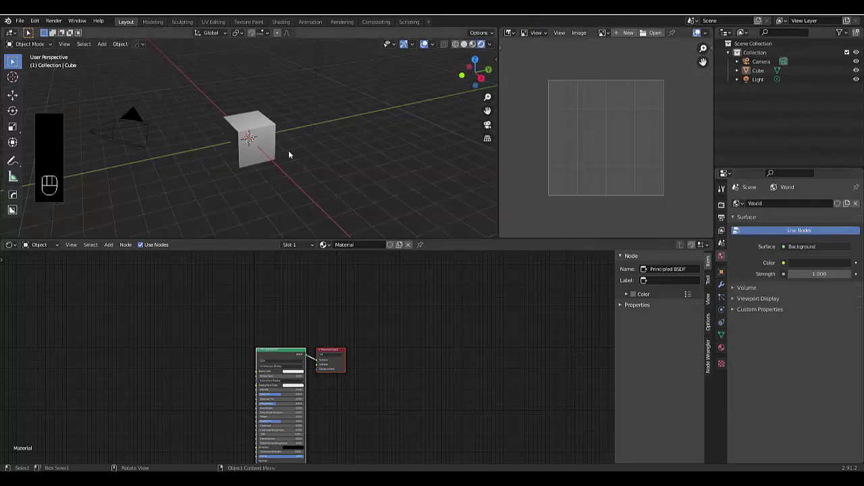
key("KP_7")
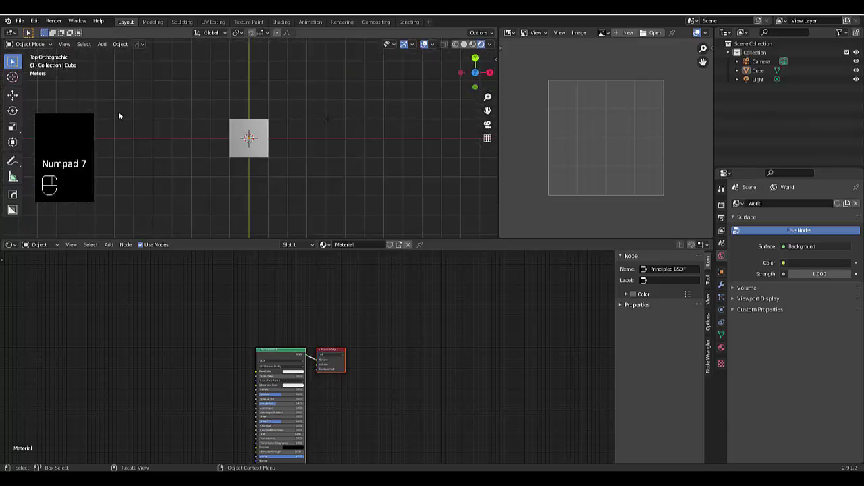
Replace the Principled BSDF node with an Emission shader connected to the Material Output's Surface input
scroll(267, 411, "up", 5)
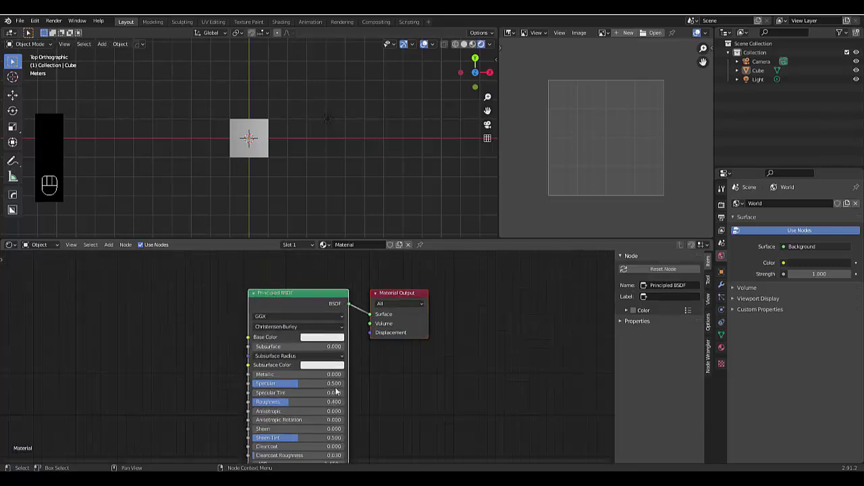
key("x")
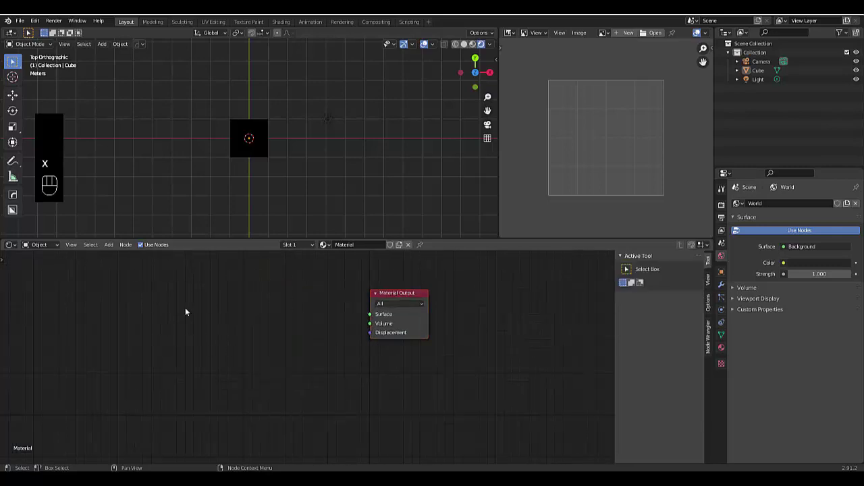
key("shift+a")
mouse_move(186, 310)
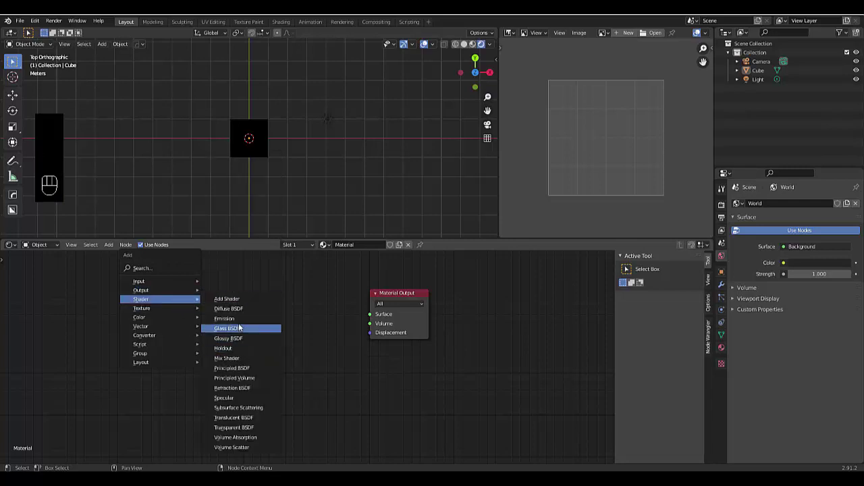
left_click(240, 319)
left_click(254, 301)
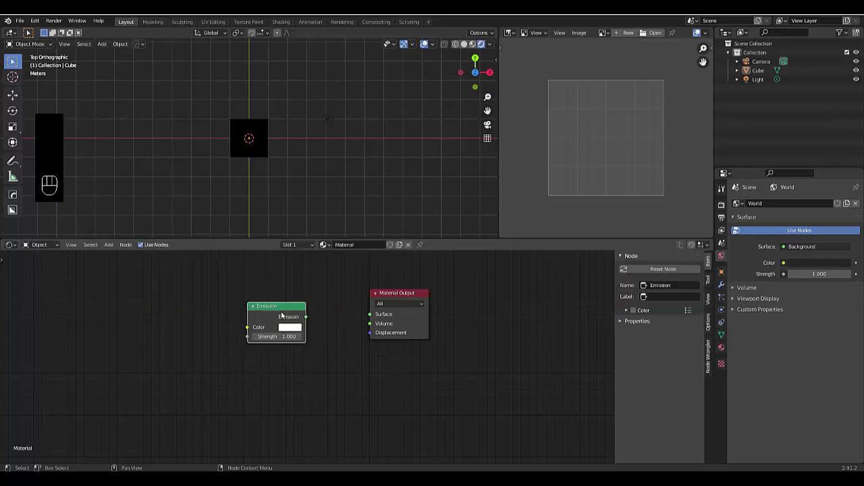
left_click_drag(306, 316, 370, 314)
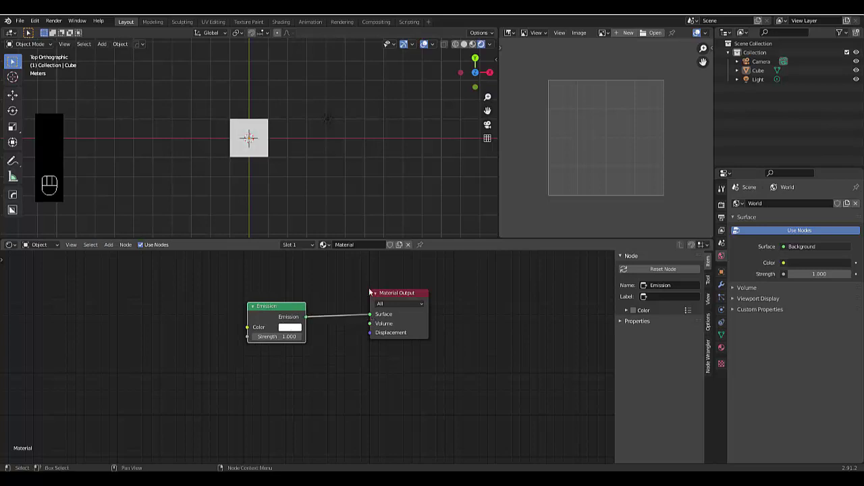
Add a Texture Coordinate node and connect its Generated output to the Emission node's Color input
scroll(336, 383, "down", 2)
scroll(216, 387, "left", 5, "ctrl")
key("shift+a")
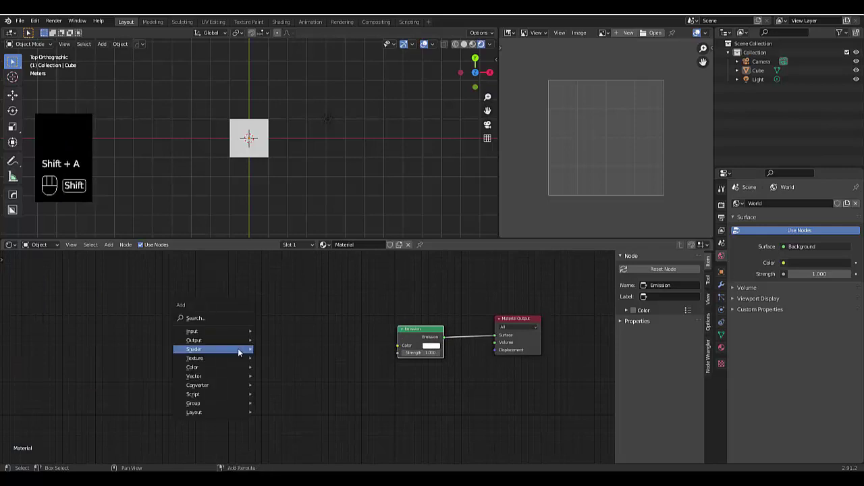
mouse_move(228, 333)
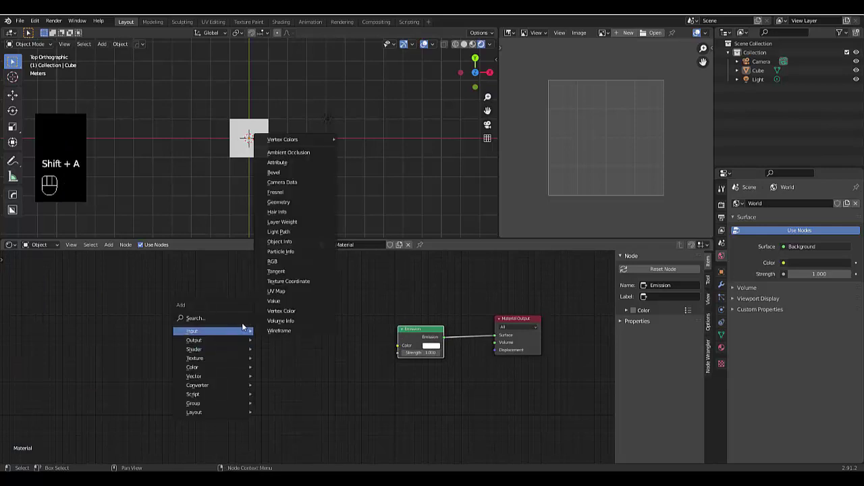
left_click(300, 282)
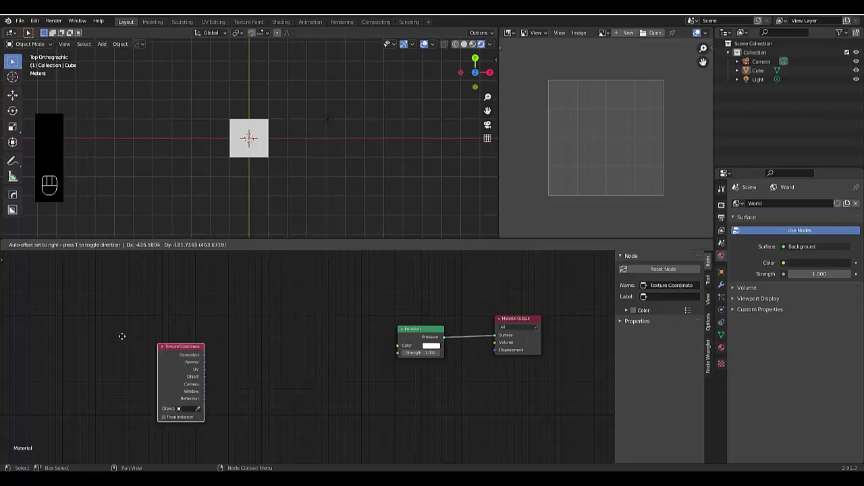
left_click(108, 311)
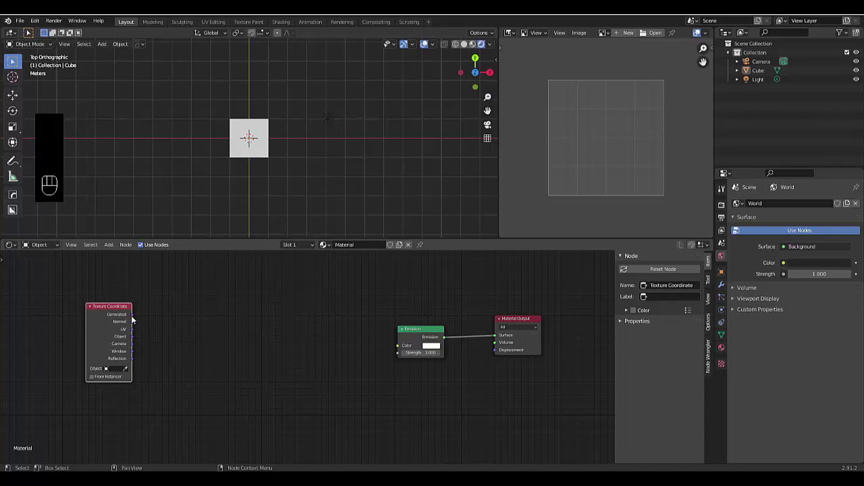
left_click_drag(132, 315, 393, 344)
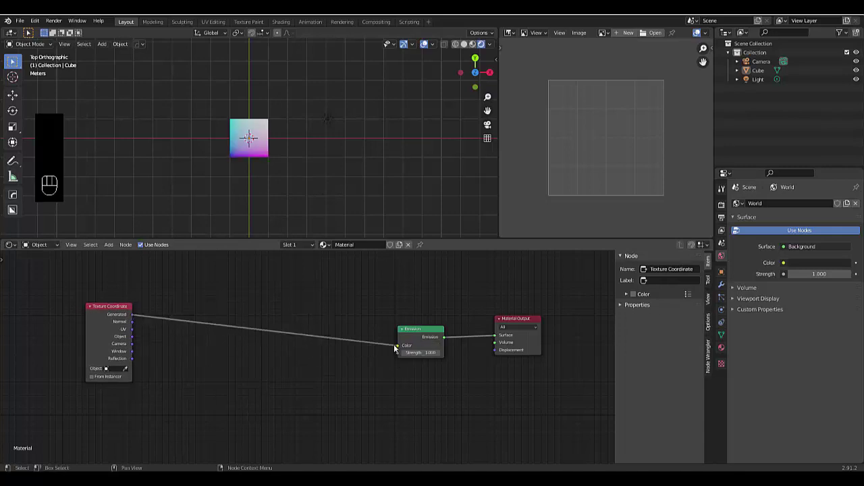
Insert a Separate XYZ node into the link between the Texture Coordinate and Emission nodes, beside the Texture Coordinate node
scroll(234, 127, "up", 5)
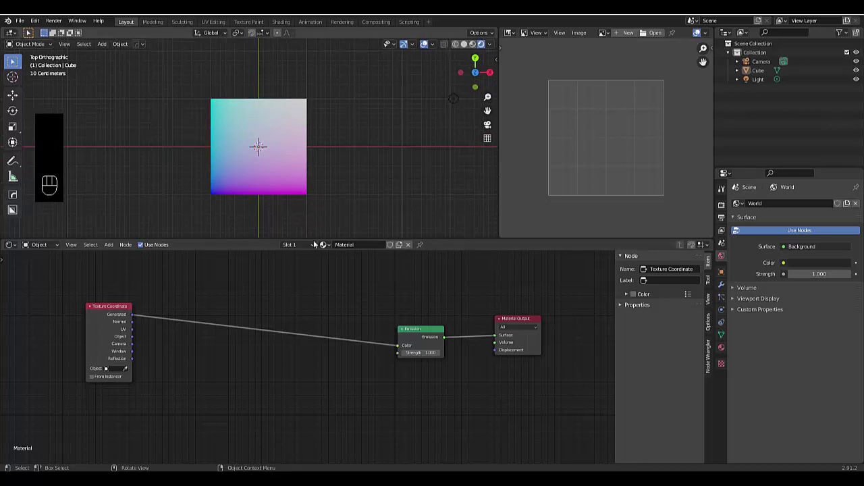
scroll(301, 195, "down", 3)
scroll(343, 351, "down", 1)
scroll(349, 402, "up", 1)
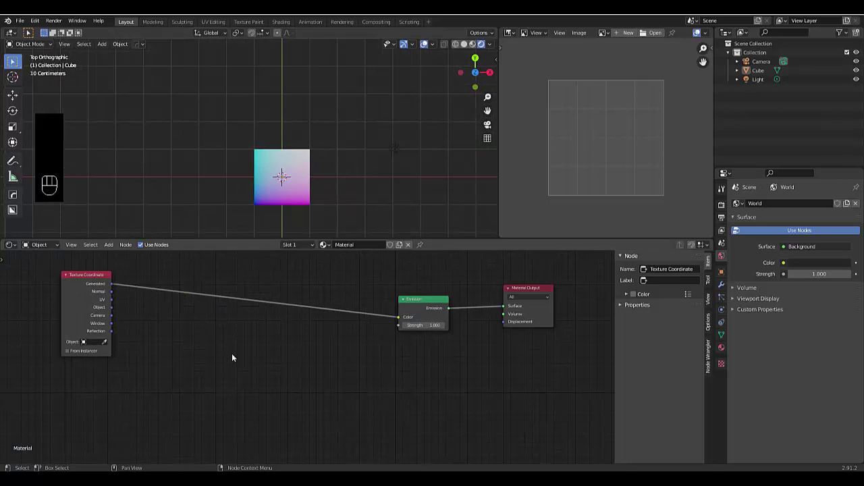
key("shift+a")
mouse_move(231, 354)
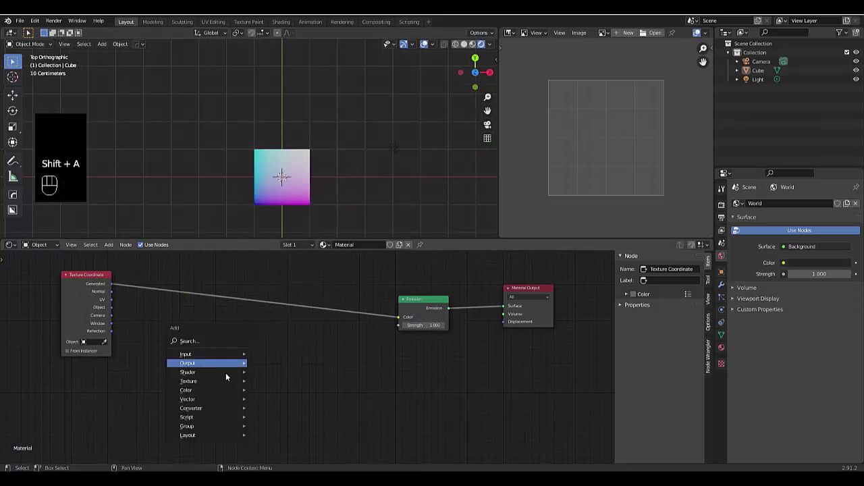
mouse_move(218, 408)
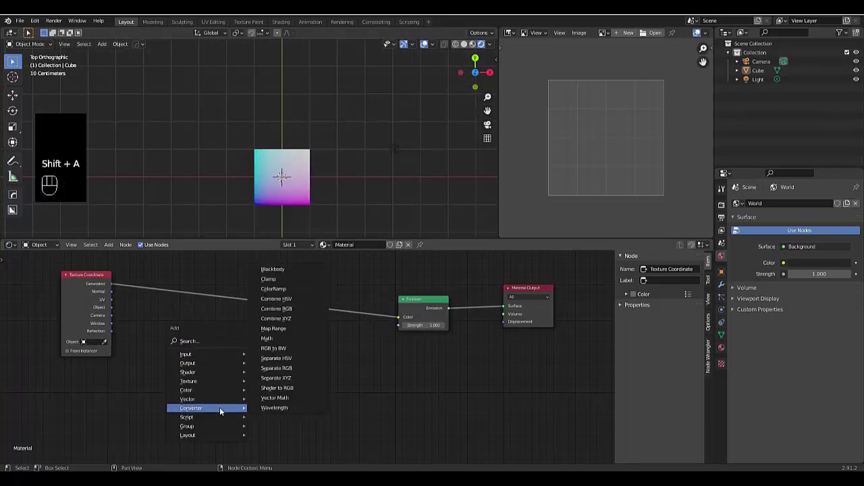
left_click(289, 379)
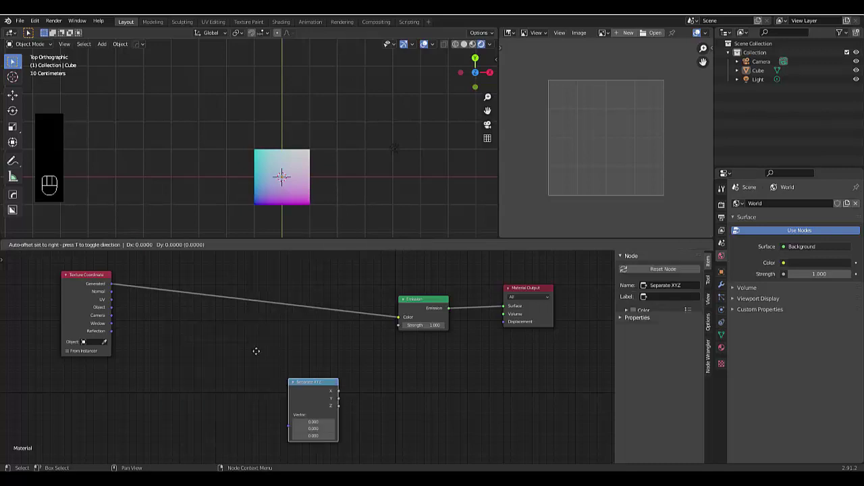
left_click(154, 274)
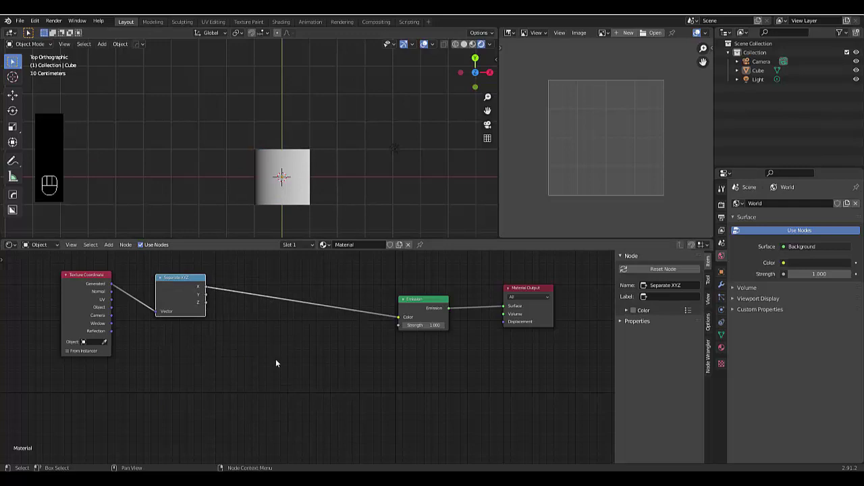
Insert a Combine XYZ node into the link between Separate XYZ's X output and the Emission node
key("shift+a")
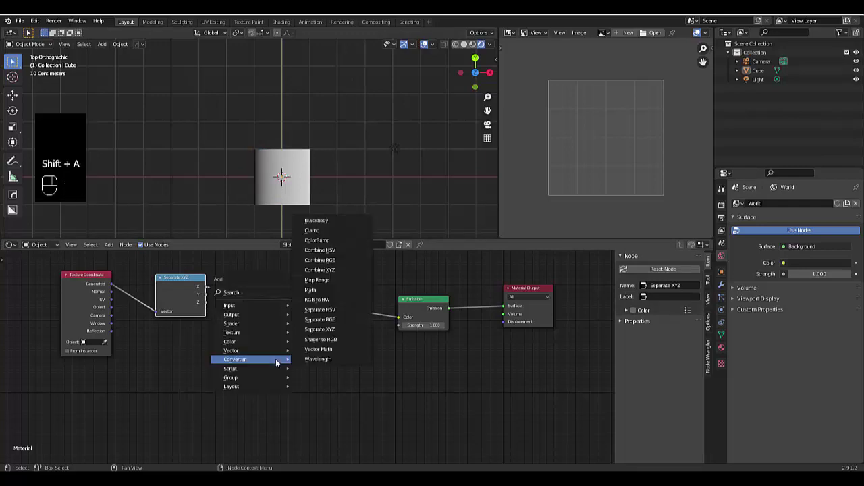
left_click(331, 273)
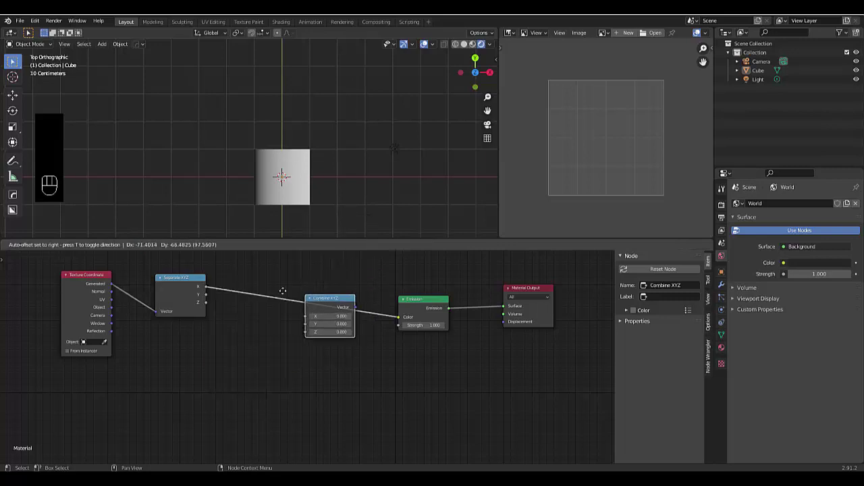
left_click(262, 289)
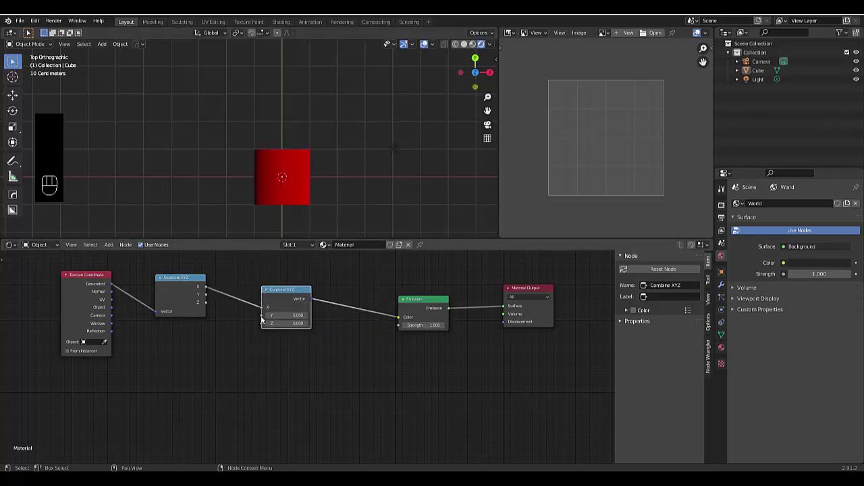
Connect Separate XYZ's Y output to Combine XYZ's Y input and move the Combine XYZ node closer to the Emission node
left_click(254, 315)
mouse_move(261, 316)
left_mouse_down()
mouse_move(265, 322)
mouse_move(244, 322)
mouse_move(262, 329)
mouse_move(254, 310)
mouse_move(262, 307)
left_mouse_up()
left_click_drag(207, 296, 262, 320)
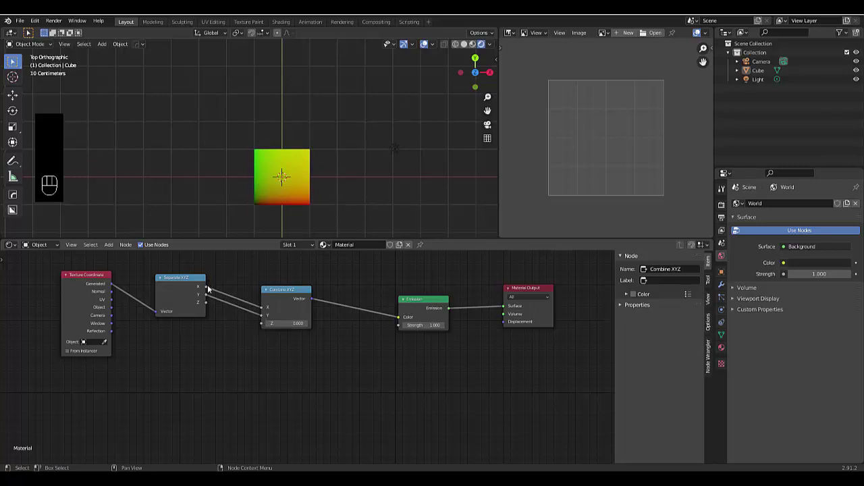
left_click_drag(279, 289, 308, 291)
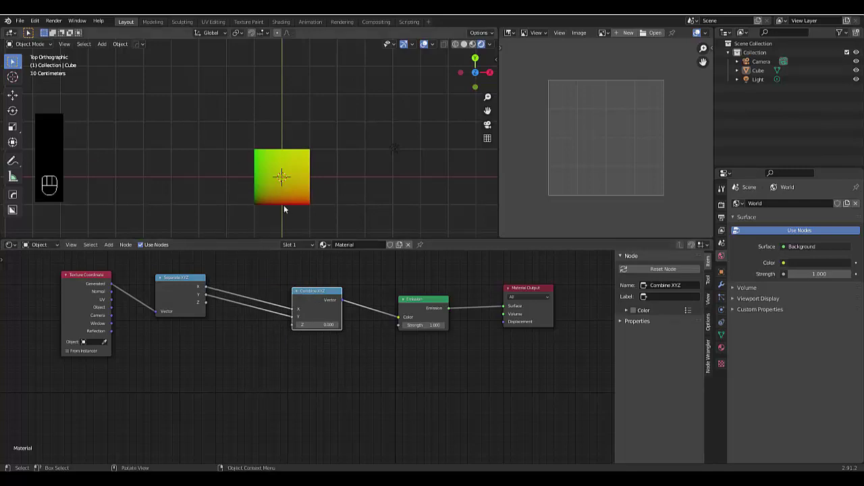
Insert a Math node set to Add into the X link between the Separate XYZ and Combine XYZ nodes
key("shift+a")
mouse_move(232, 389)
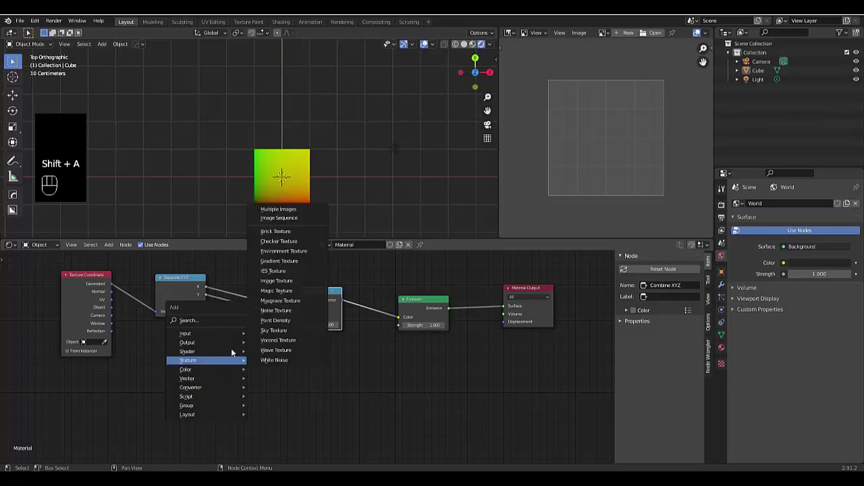
mouse_move(225, 332)
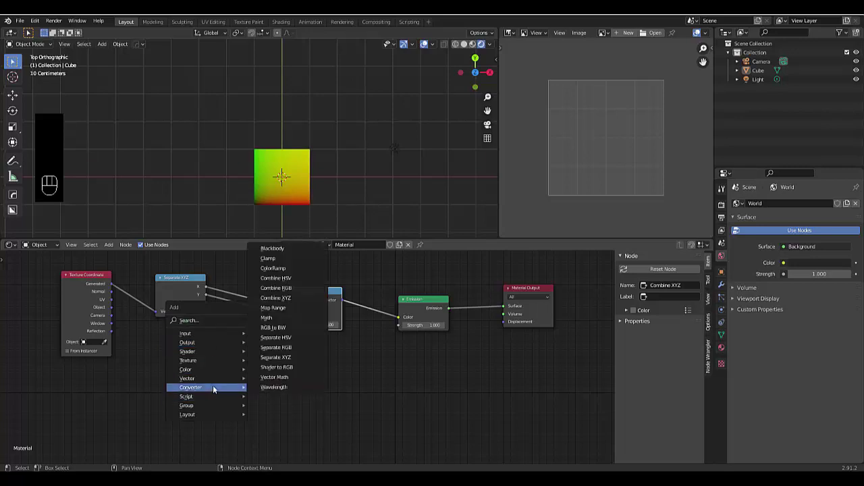
left_click(268, 317)
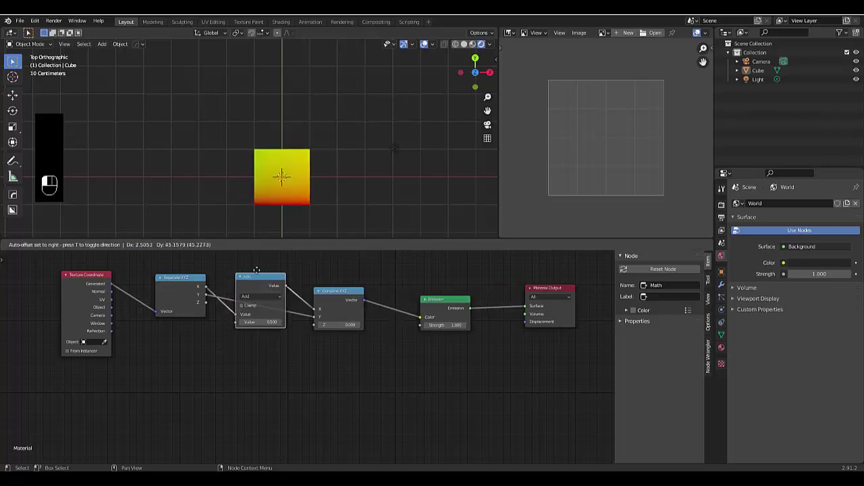
left_click(259, 458)
scroll(256, 378, "down", 2)
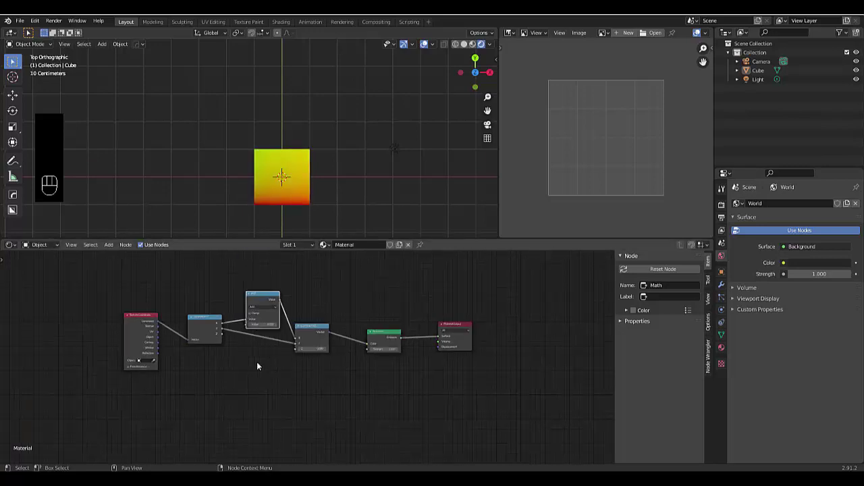
scroll(257, 359, "up", 1)
scroll(262, 288, "up", 1)
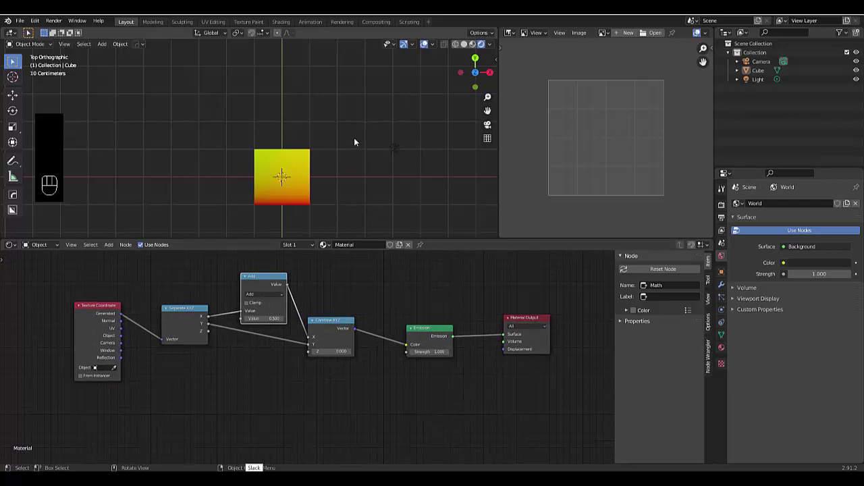
Start a new image in the image editor and name it "Texture co"
left_click(625, 33)
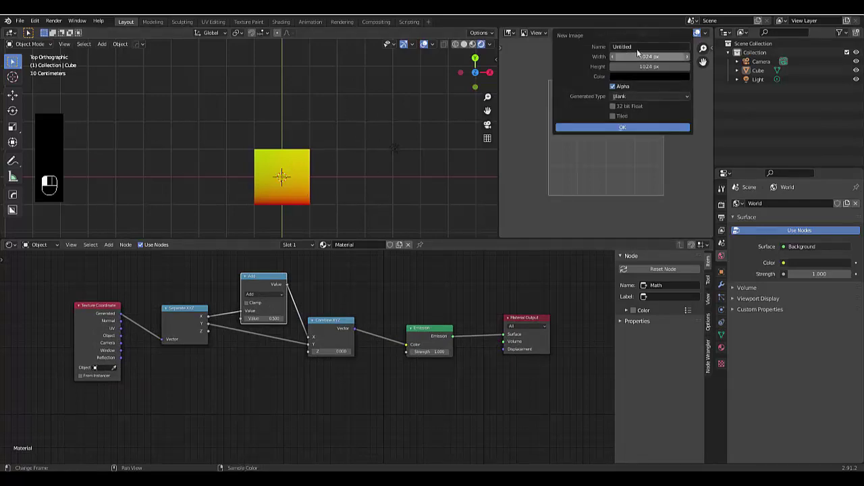
left_click(635, 47)
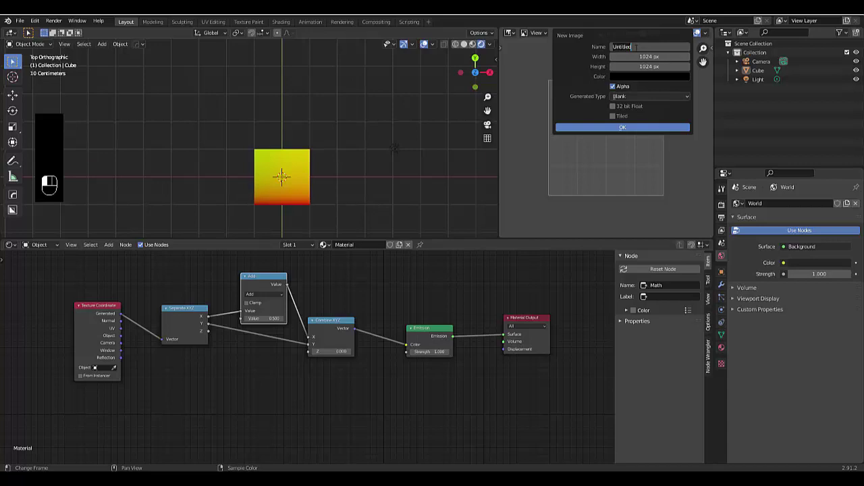
key("BackSpace")
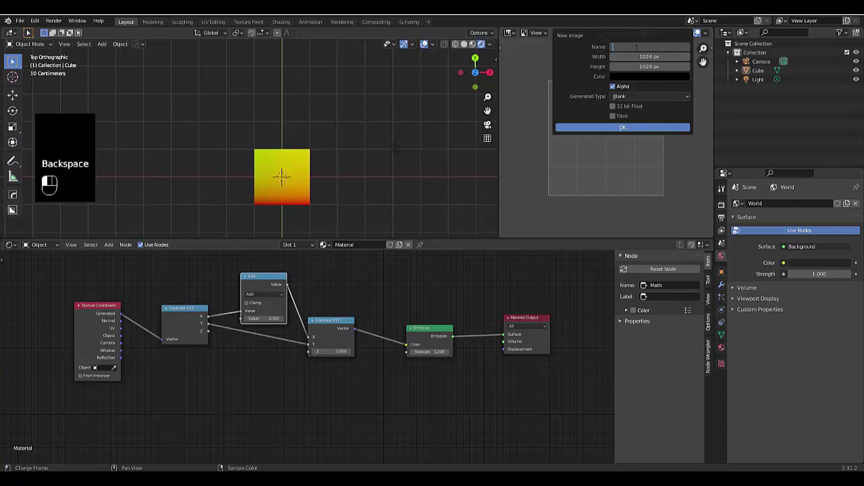
type("Text")
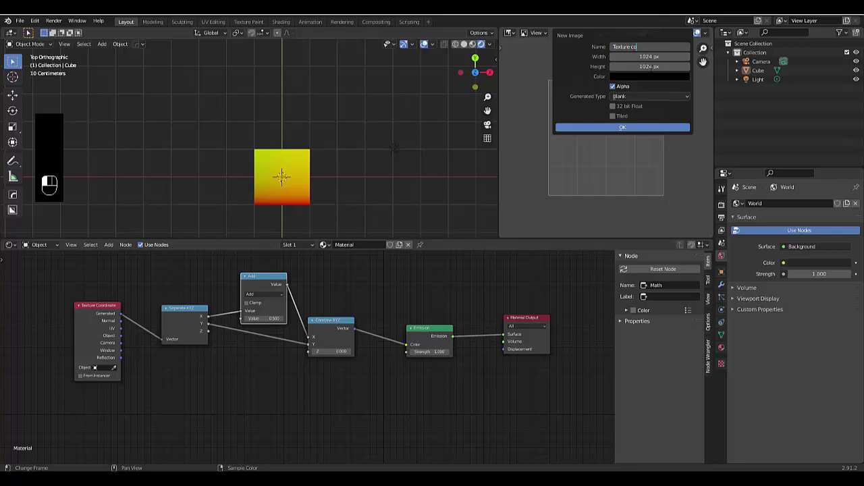
type("ure co")
Set the new image's width and height to 16 px each
key("Tab")
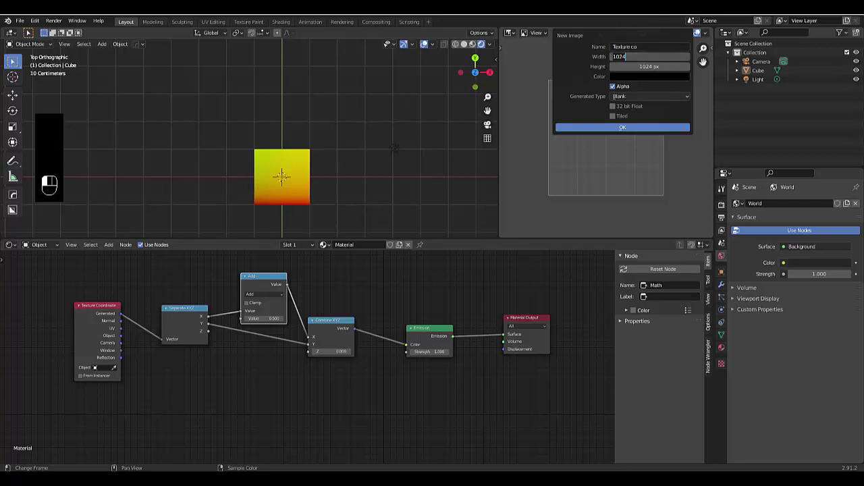
type("16")
key("Return")
left_click(649, 66)
type("1")
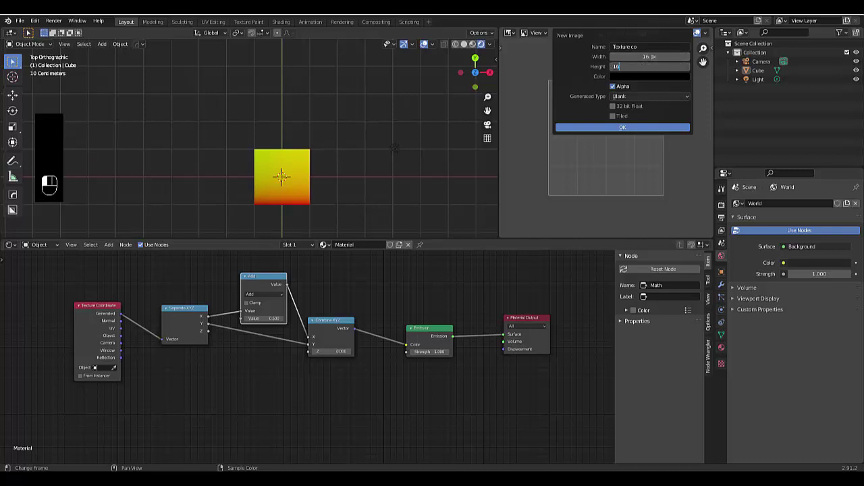
key("Return")
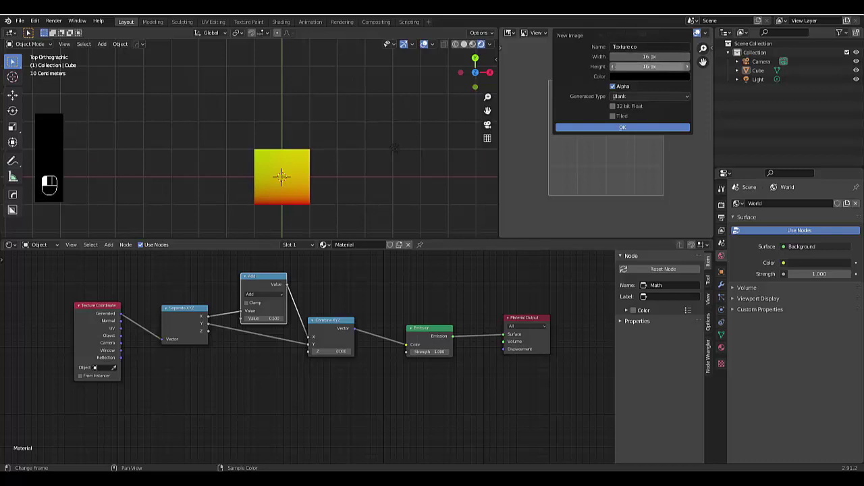
Set the new image's generated type to Color Grid and create the image
left_click(629, 98)
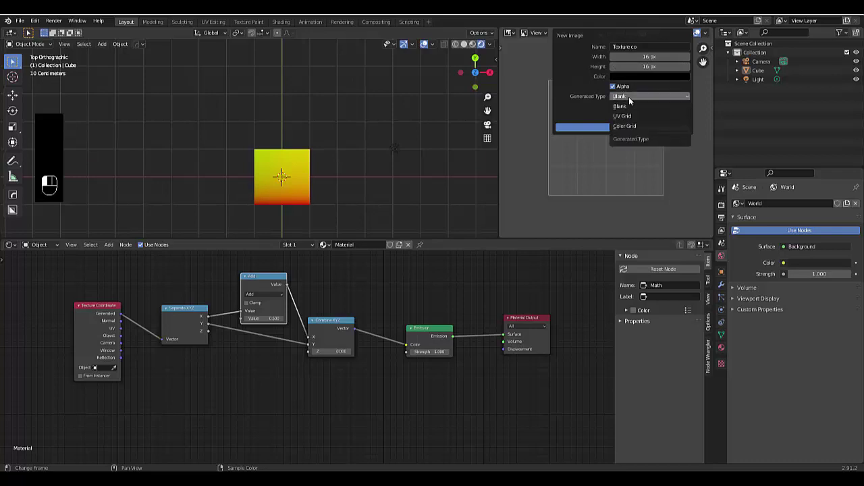
left_click(636, 126)
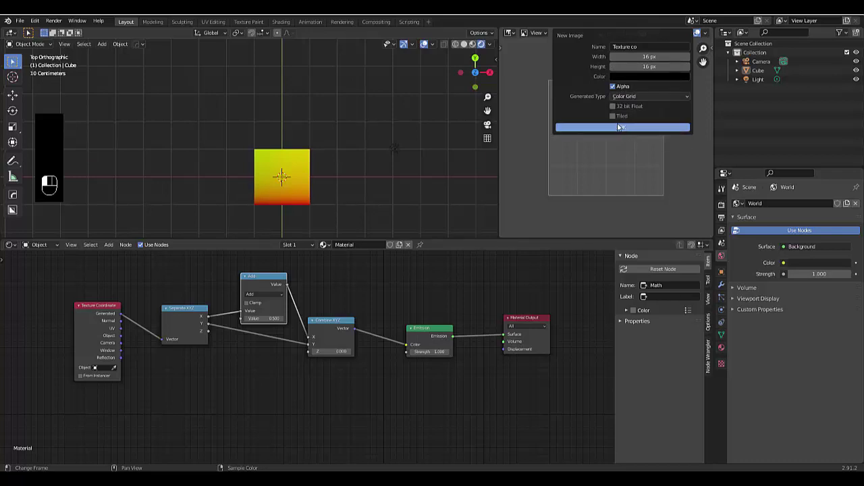
left_click(616, 127)
scroll(607, 146, "up", 6)
scroll(607, 146, "up", 3)
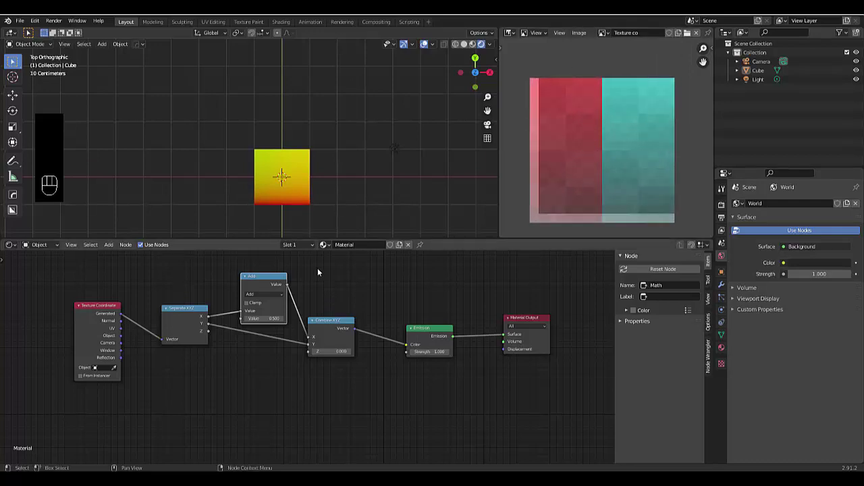
Add an Image Texture node in the empty space below the Separate XYZ and Combine XYZ nodes
scroll(316, 387, "down", 2)
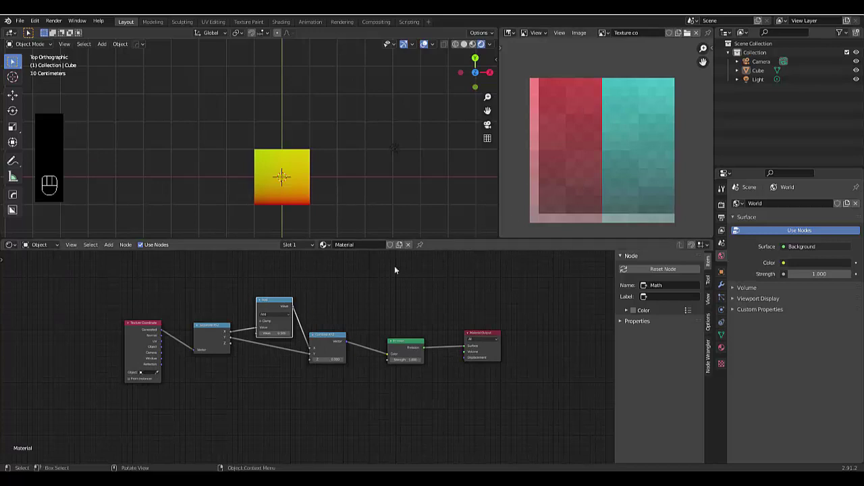
scroll(298, 409, "up", 2)
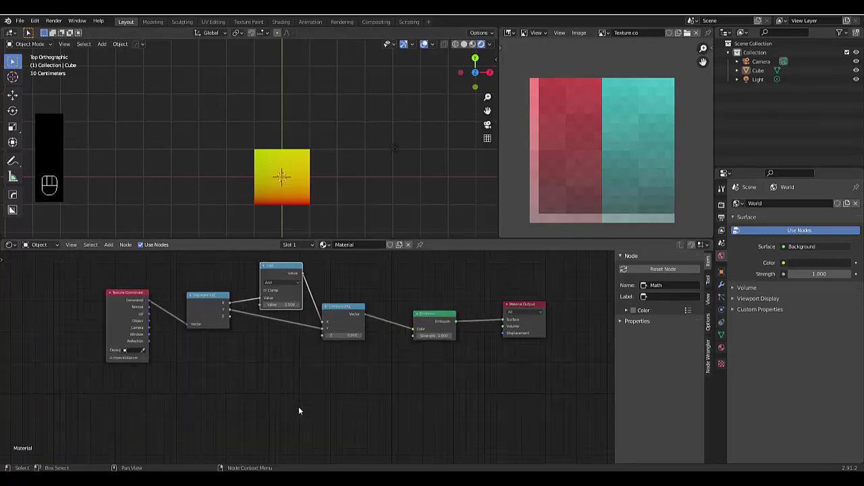
key("shift+a")
mouse_move(300, 407)
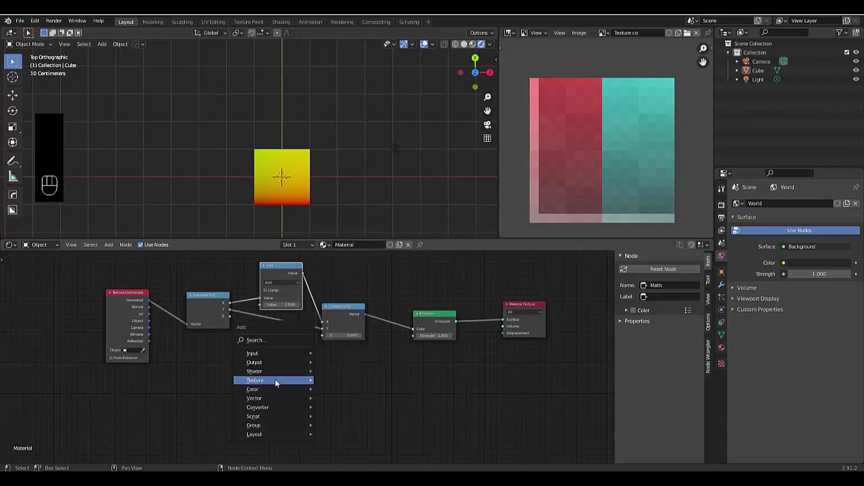
mouse_move(278, 353)
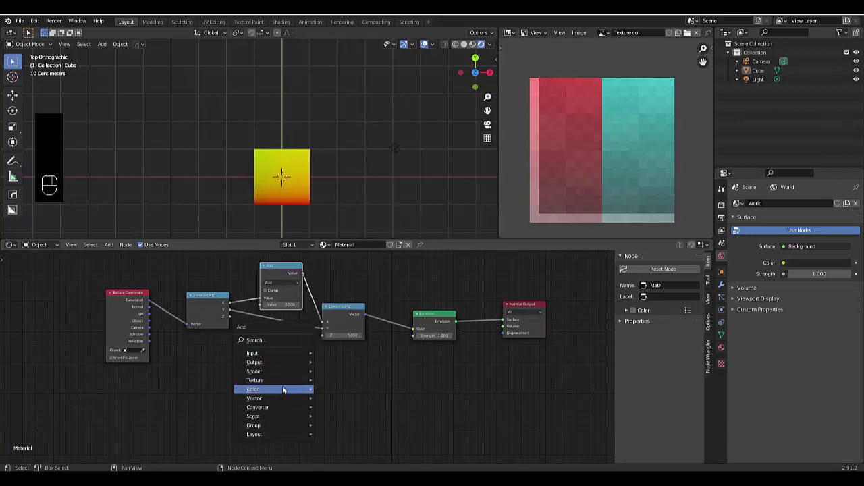
mouse_move(281, 380)
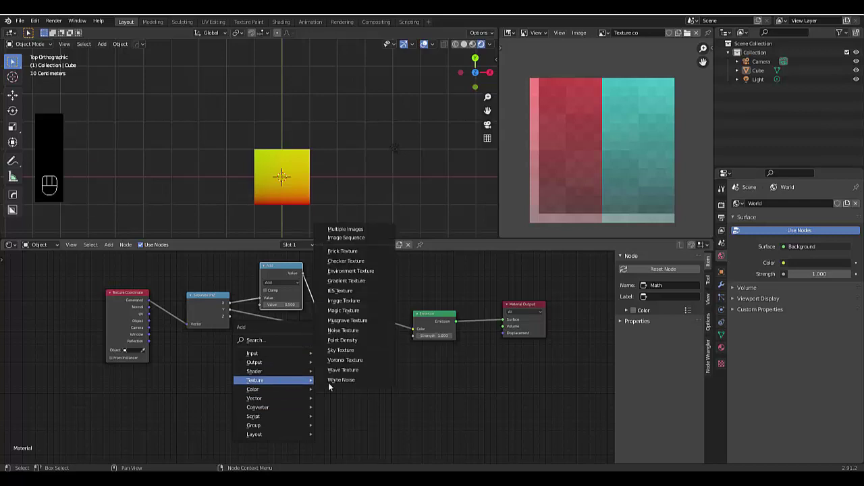
left_click(352, 307)
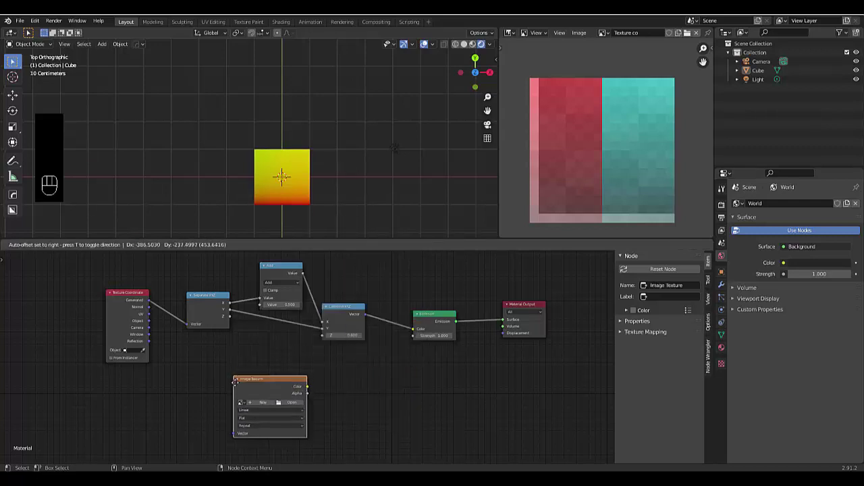
left_click(235, 383)
Replace the Separate XYZ, Add and Combine XYZ nodes with the Image Texture node, linked between Texture Coordinate's Generated output and Emission's Color input
left_click_drag(199, 256, 353, 344)
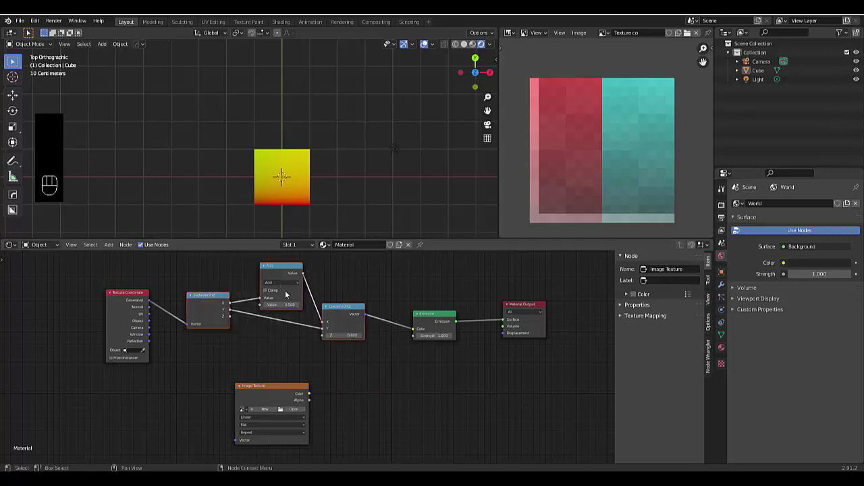
key("ctrl")
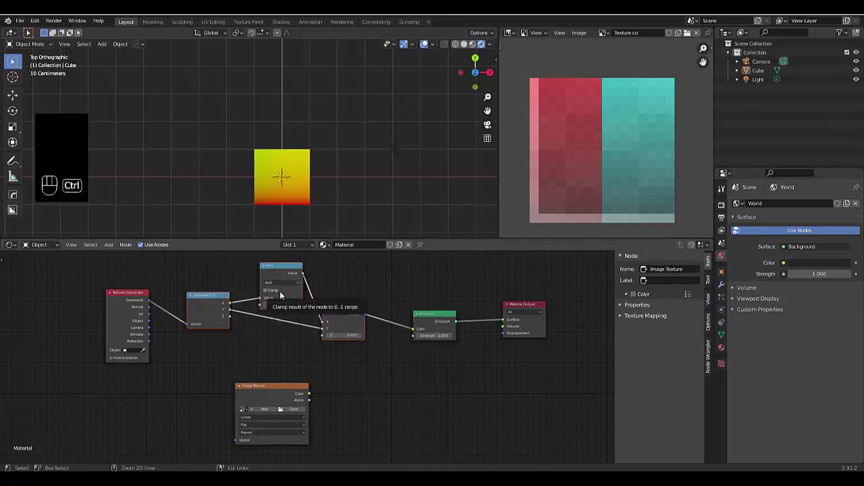
key("ctrl+x")
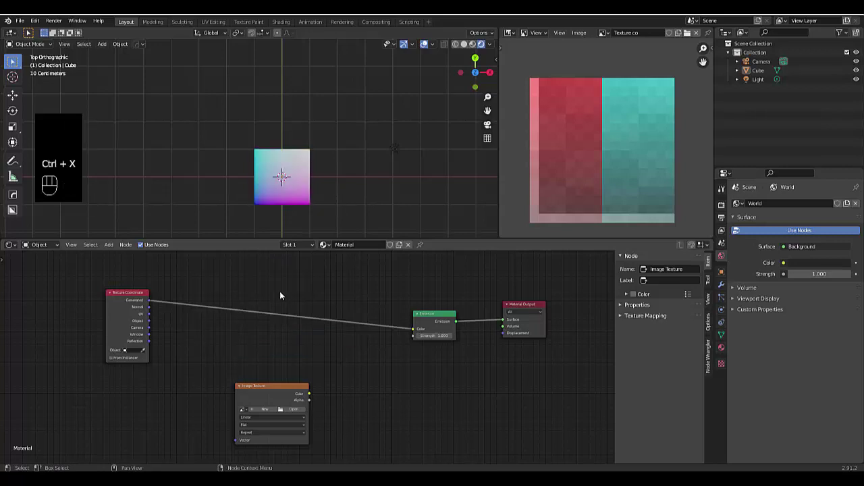
left_click_drag(274, 382, 288, 302)
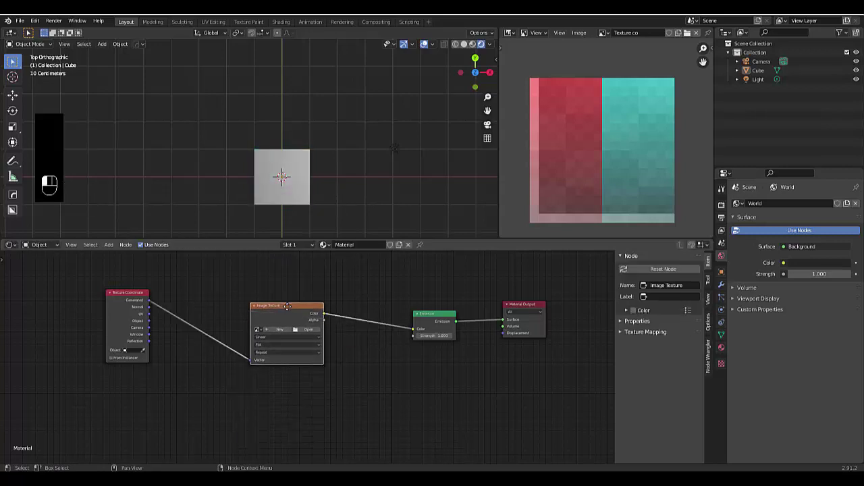
Load "texture cordinates.png" from the Desktop folder into the Image Texture node
left_click(306, 329)
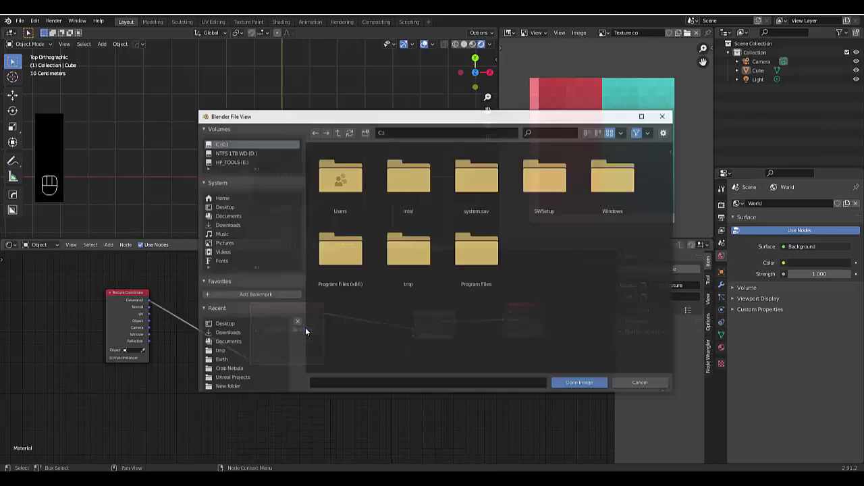
left_click(244, 198)
left_click(237, 207)
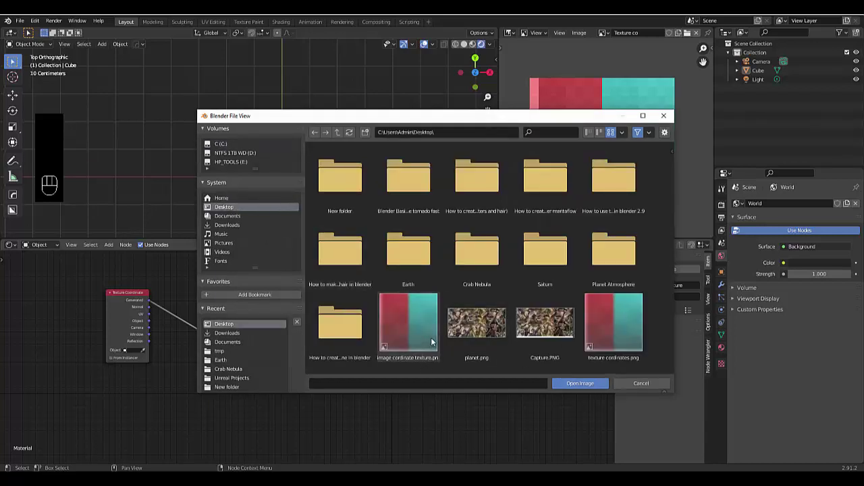
left_click(612, 331)
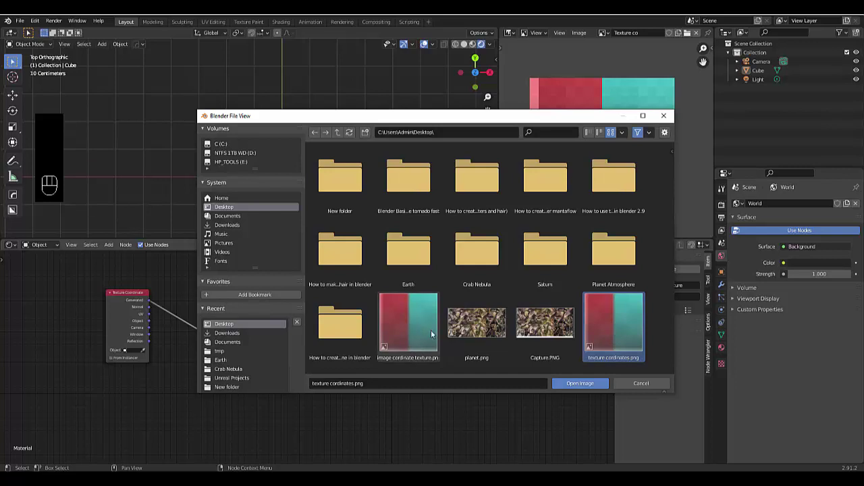
left_click(567, 383)
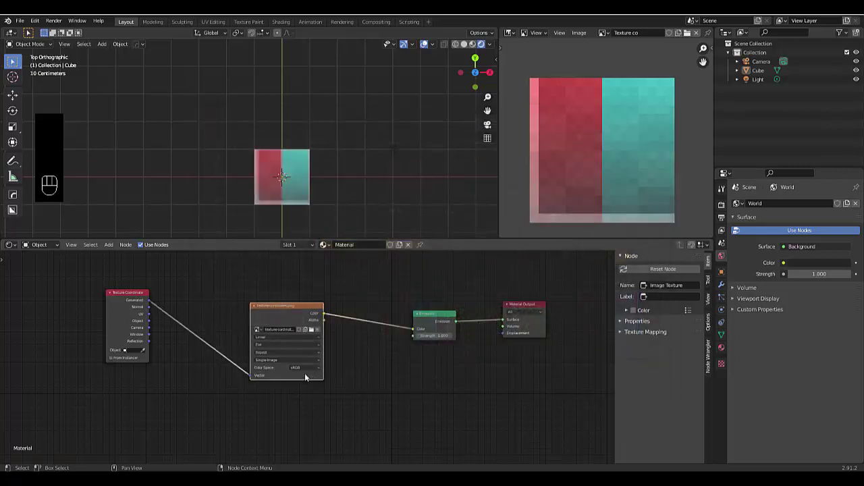
Set the Image Texture node's interpolation to Closest
scroll(264, 141, "up", 6)
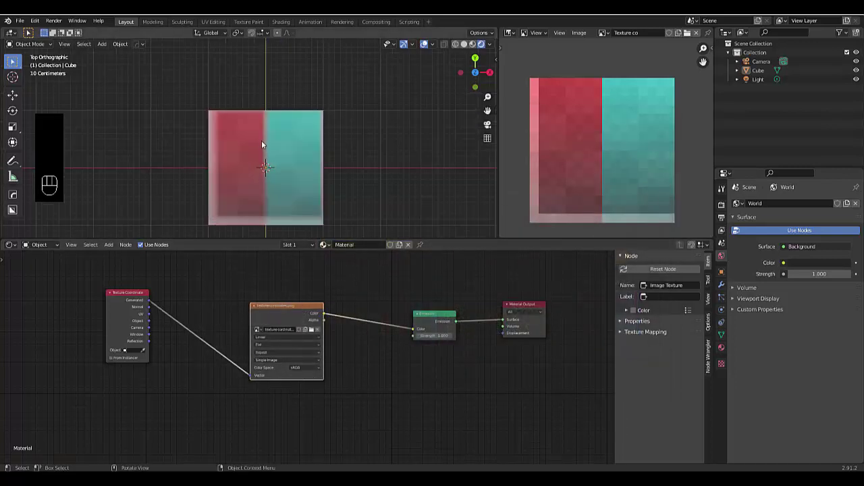
scroll(230, 137, "down", 3)
scroll(271, 338, "up", 3)
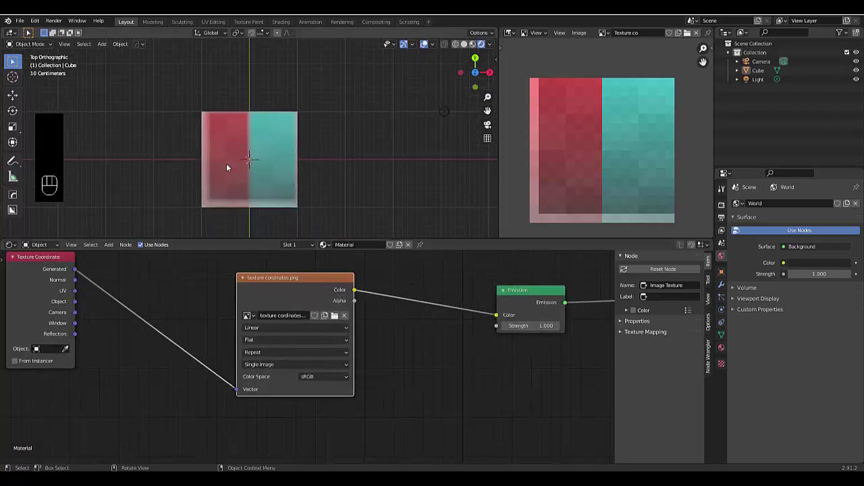
left_click(251, 329)
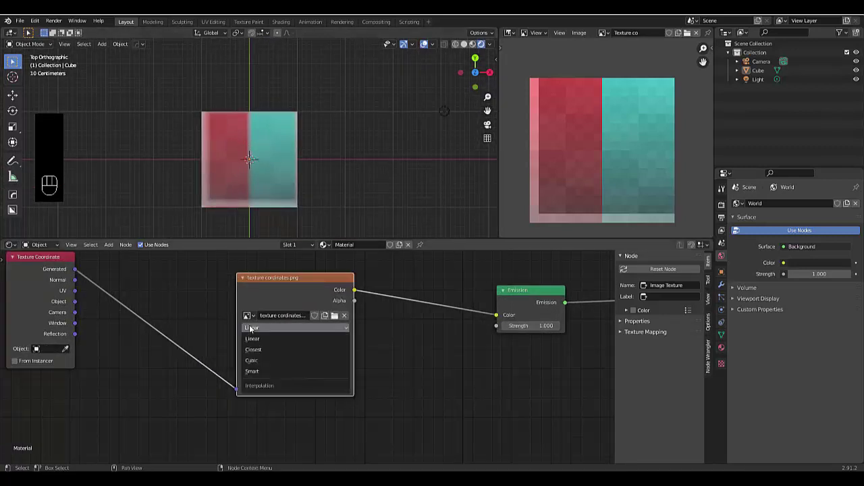
left_click(265, 350)
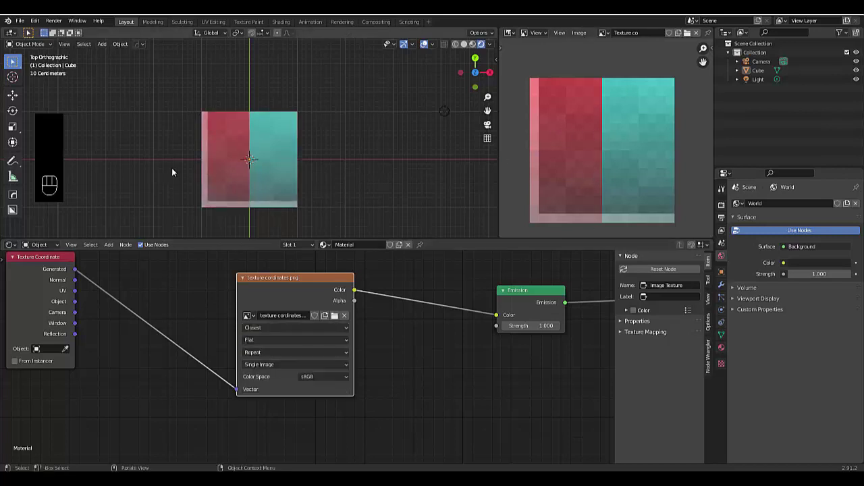
Move the Image Texture node closer to the Emission node, leaving more room after Texture Coordinate
scroll(174, 165, "up", 3)
scroll(277, 357, "down", 5)
scroll(277, 358, "up", 2)
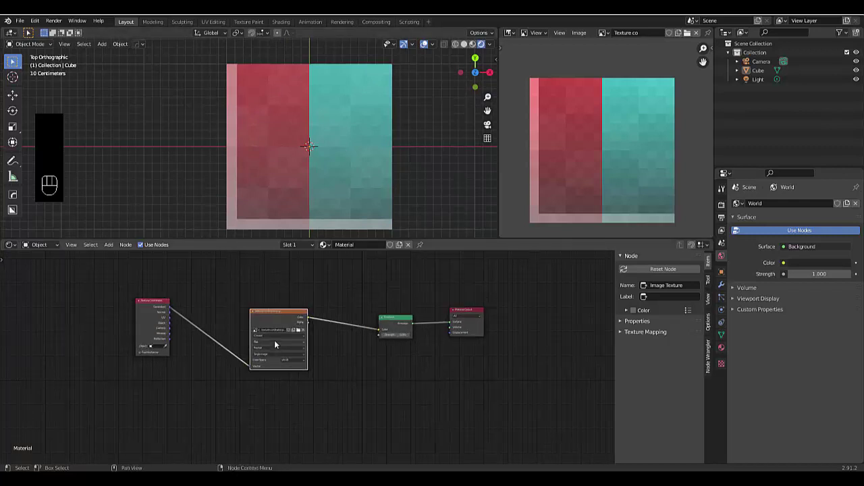
left_click_drag(271, 315, 310, 319)
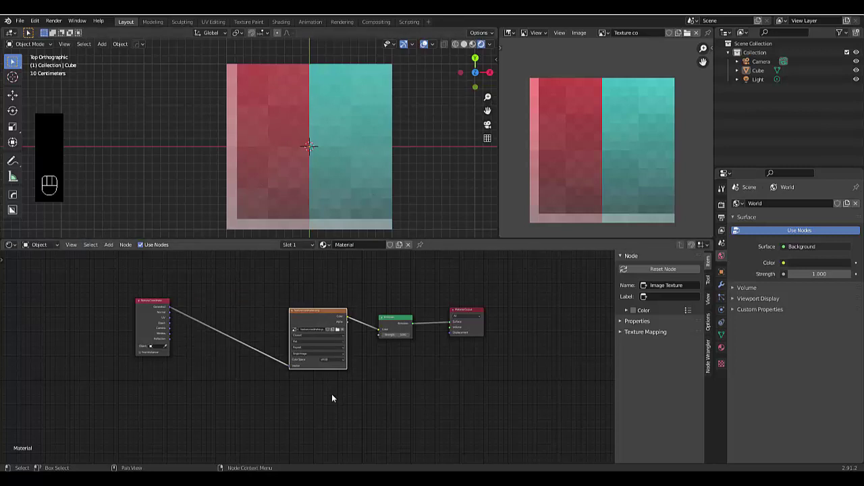
scroll(316, 380, "down", 1)
scroll(290, 396, "left", 2)
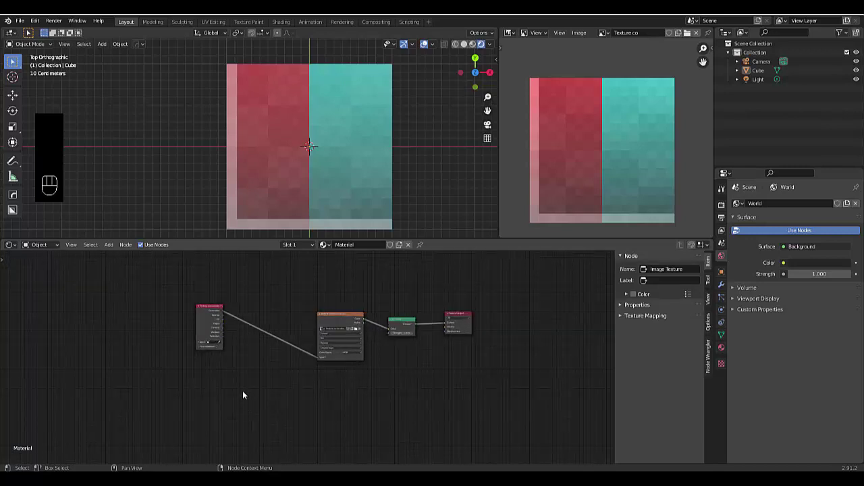
Add a Noise Texture node in the empty space below the Texture Coordinate and Image Texture nodes
key("shift+a")
mouse_move(243, 394)
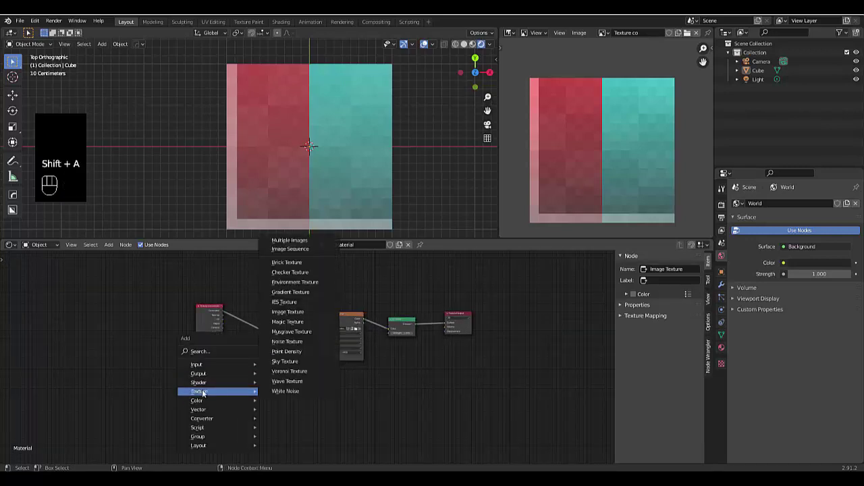
left_click(285, 341)
left_click(239, 398)
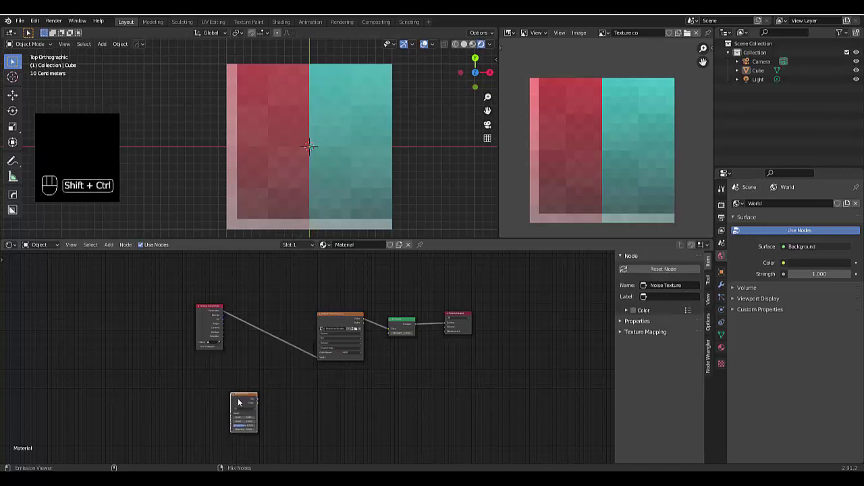
Preview the Noise Texture's Fac output and then its Color output on the cube, and examine the pattern up close
left_click(238, 398, "ctrl+shift")
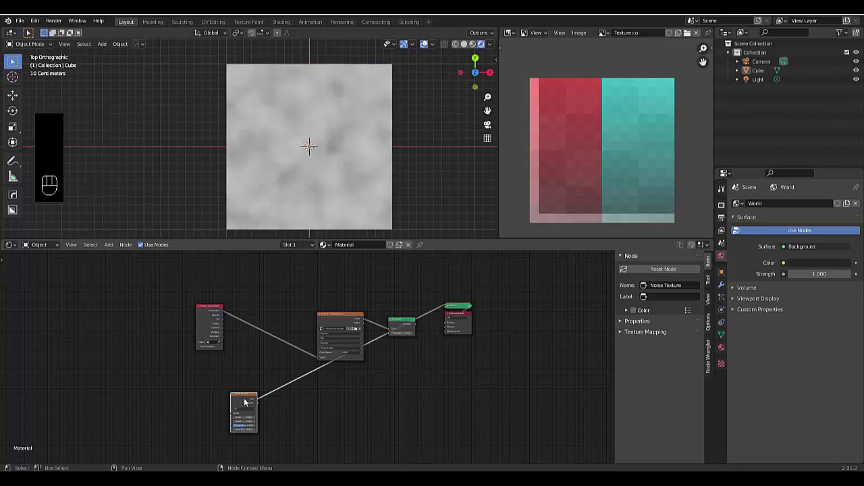
left_click(245, 402, "ctrl+shift")
left_click(245, 402, "ctrl+shift")
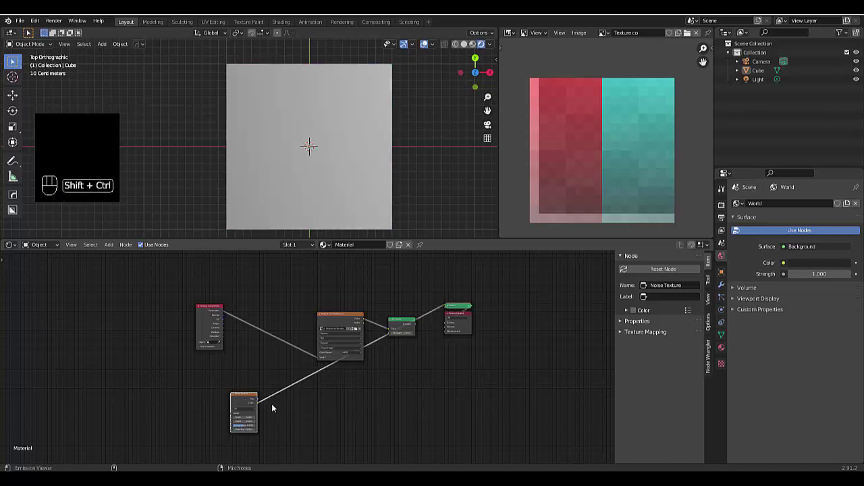
scroll(274, 181, "up", 3)
scroll(274, 180, "down", 4)
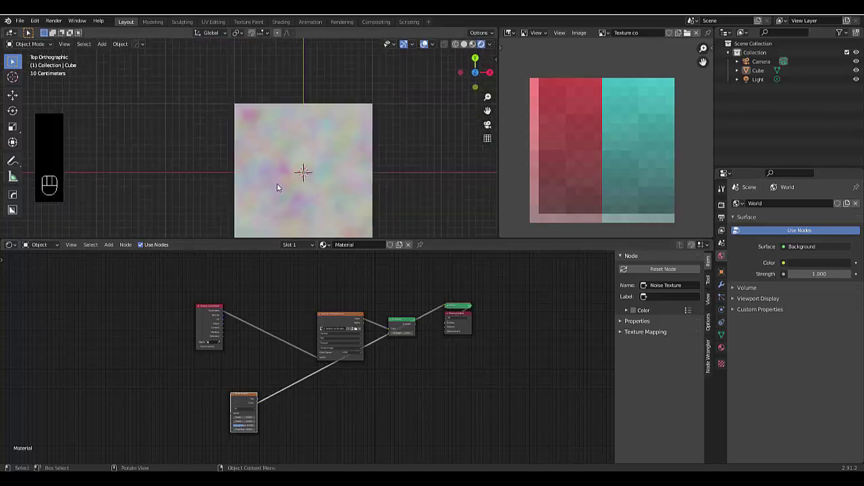
scroll(278, 185, "up", 4)
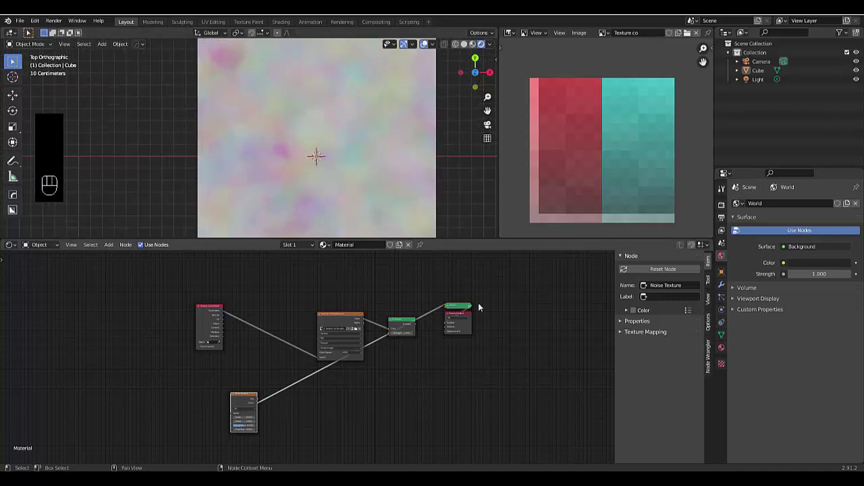
Set the Noise Texture's Detail to 5
mouse_move(234, 395)
left_mouse_down()
mouse_move(239, 356)
mouse_move(233, 401)
left_mouse_up()
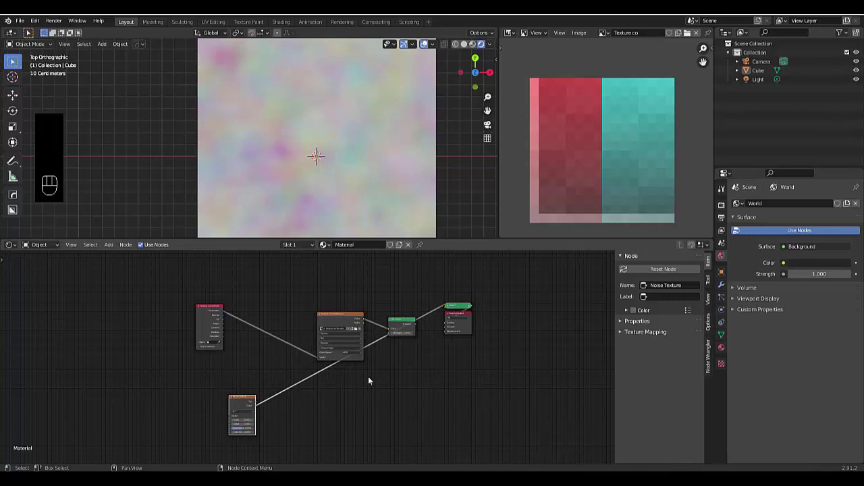
scroll(236, 422, "up", 3)
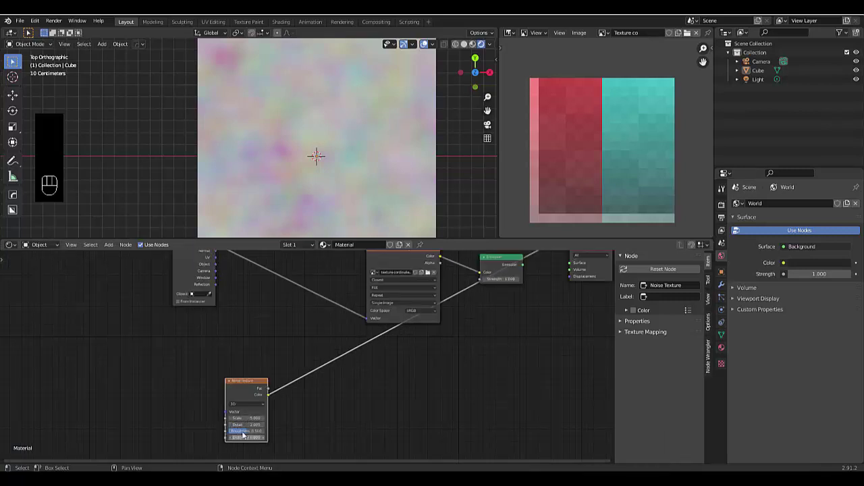
left_click_drag(240, 425, 247, 425)
left_click(247, 425)
type("3.2")
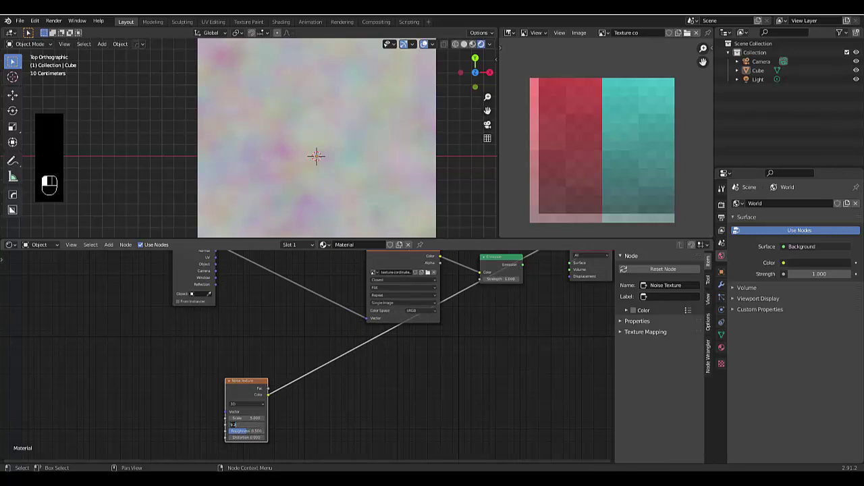
key("Return")
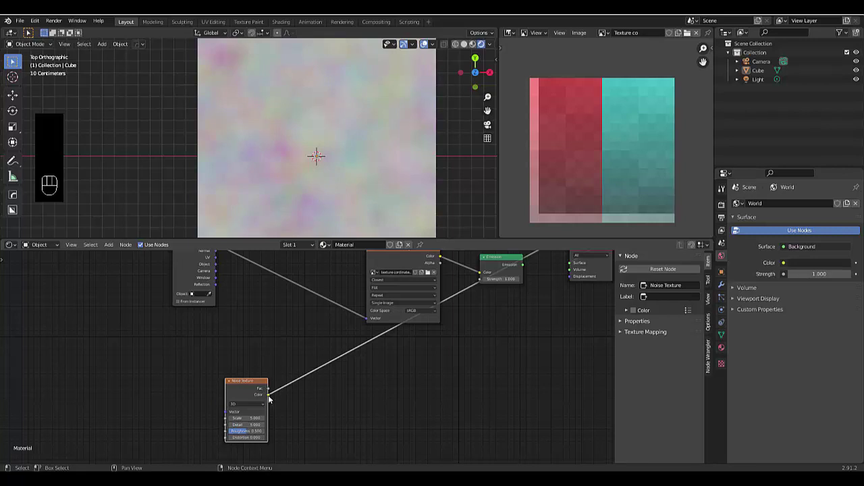
Link the Noise Texture's Color output to the Image Texture's Vector, and replace the viewer node with Emission feeding Material Output's Surface
left_click_drag(268, 393, 368, 317)
scroll(370, 392, "down", 3)
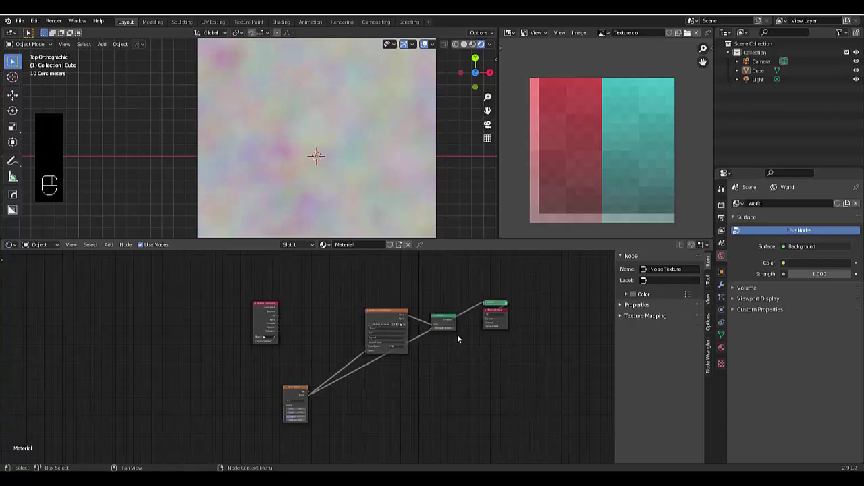
left_click_drag(457, 319, 492, 321)
left_click(494, 306, "ctrl+shift")
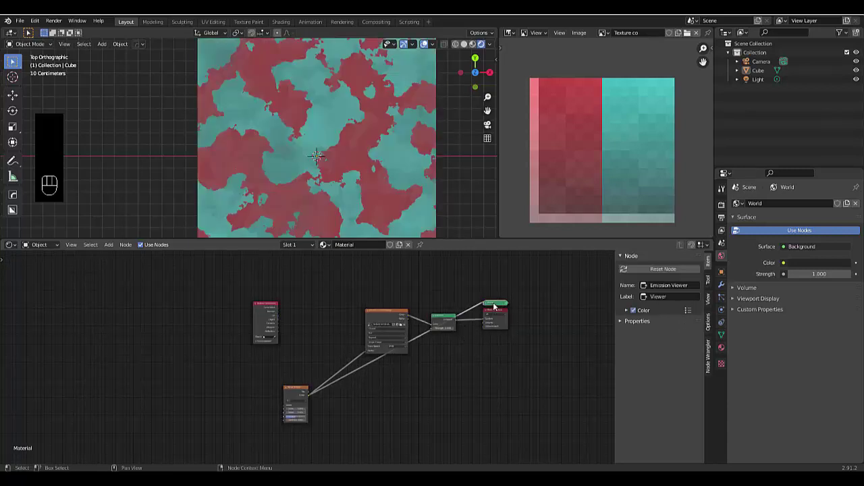
key("x")
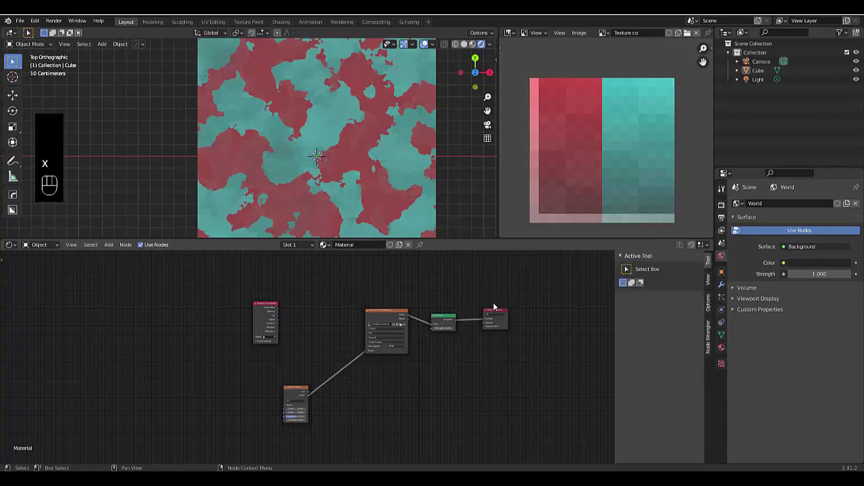
Move the Noise Texture node nearer to the Image Texture node and raise its Scale to 10.1
scroll(277, 391, "up", 1)
left_click_drag(294, 397, 331, 358)
scroll(307, 395, "up", 1)
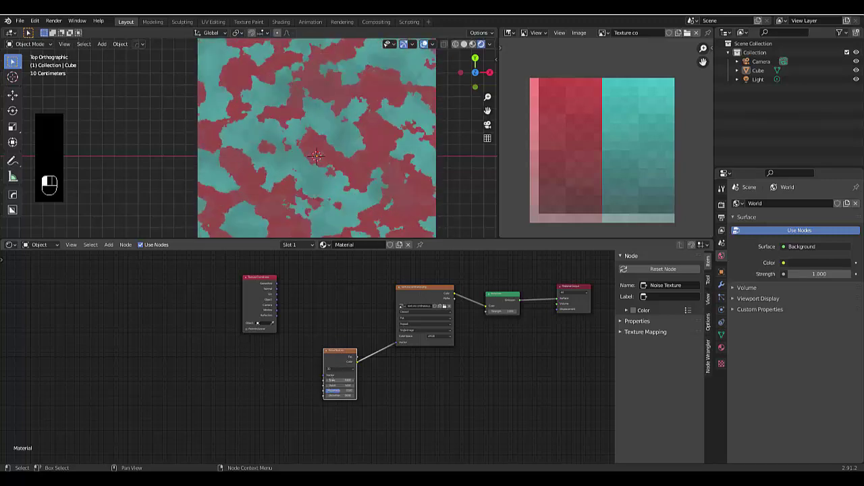
left_click_drag(340, 380, 348, 381)
scroll(300, 344, "up", 1)
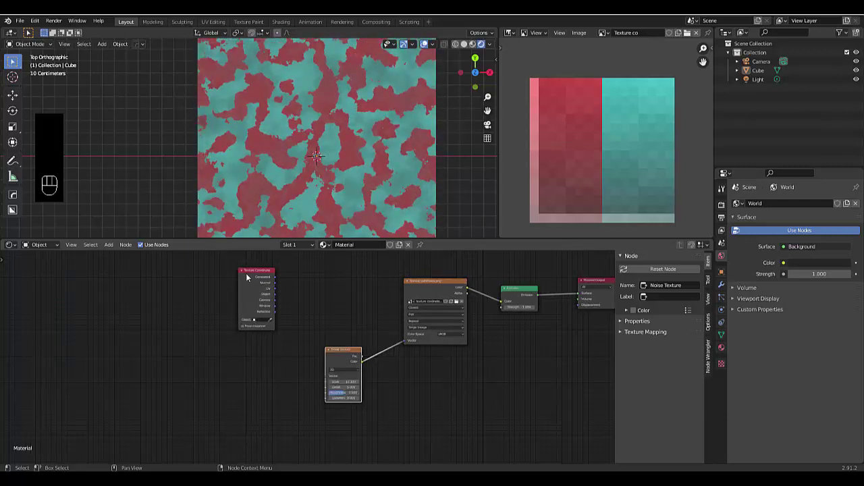
Shift the Texture Coordinate node away from the Noise Texture, and set the noise Scale to 5 and Detail to 2
left_click_drag(251, 275, 232, 286)
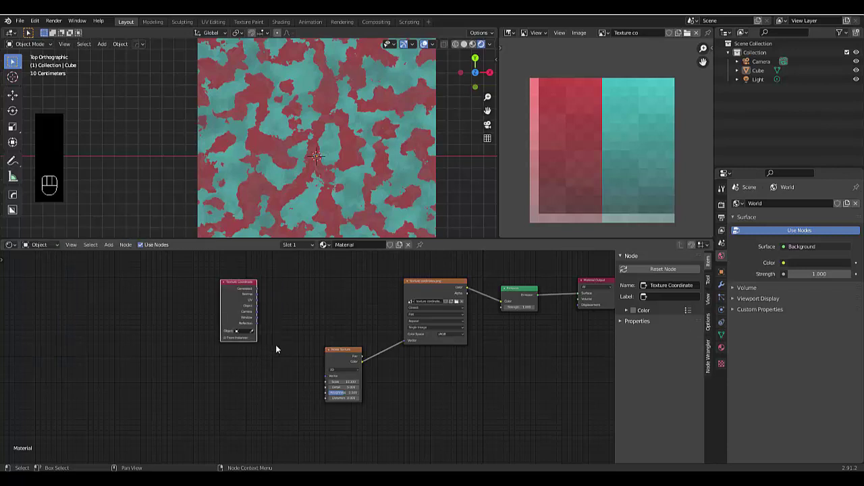
scroll(290, 356, "up", 1)
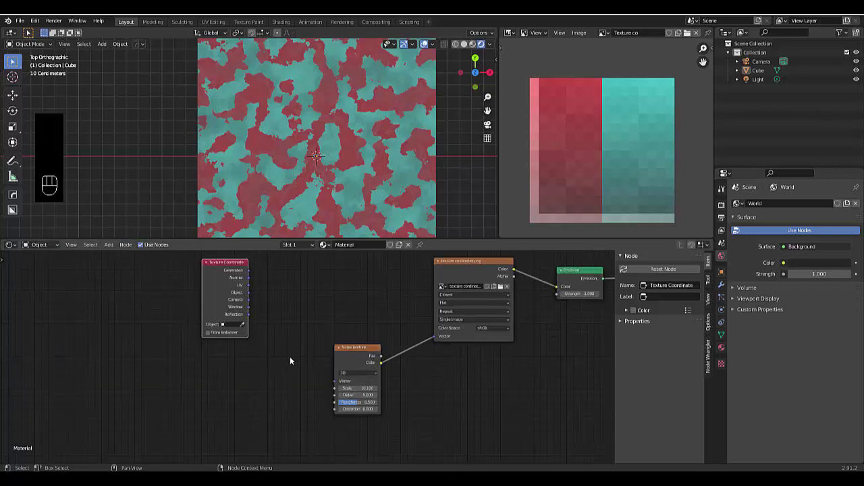
left_click_drag(365, 389, 366, 389)
key("Return")
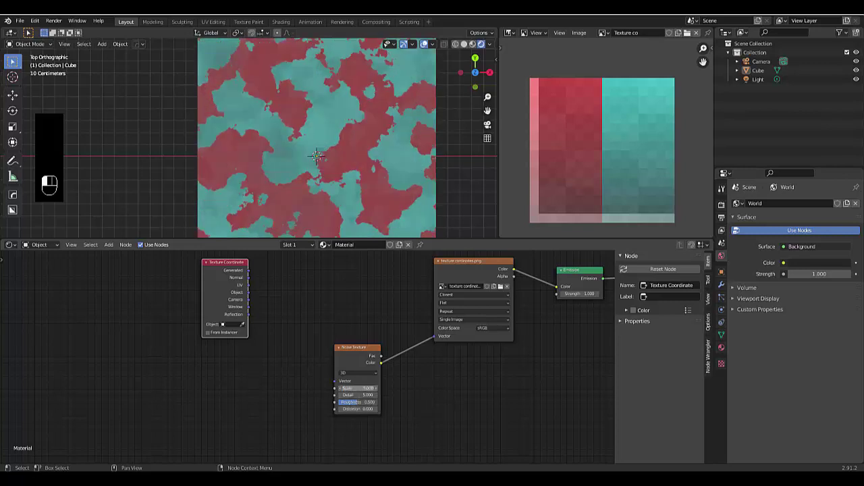
left_click(358, 395)
type("10")
key("Return")
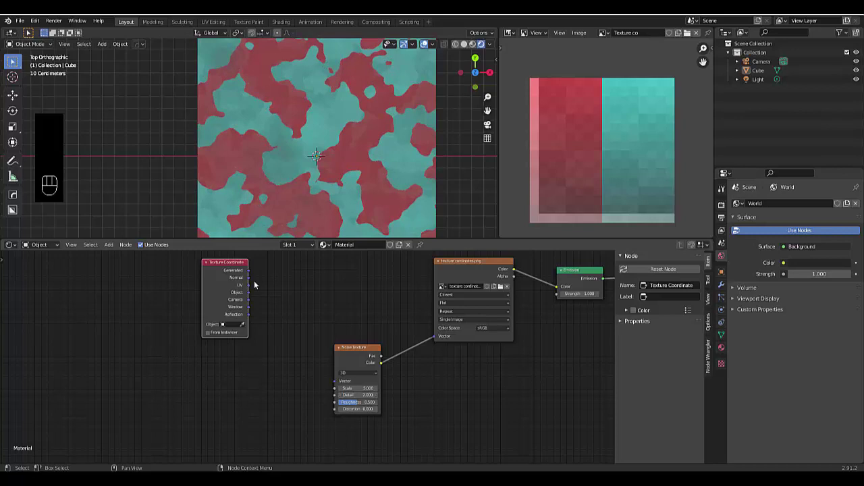
Link Texture Coordinate's Generated output to the Vector inputs of both the Noise Texture and the Image Texture
left_click_drag(334, 385, 249, 271)
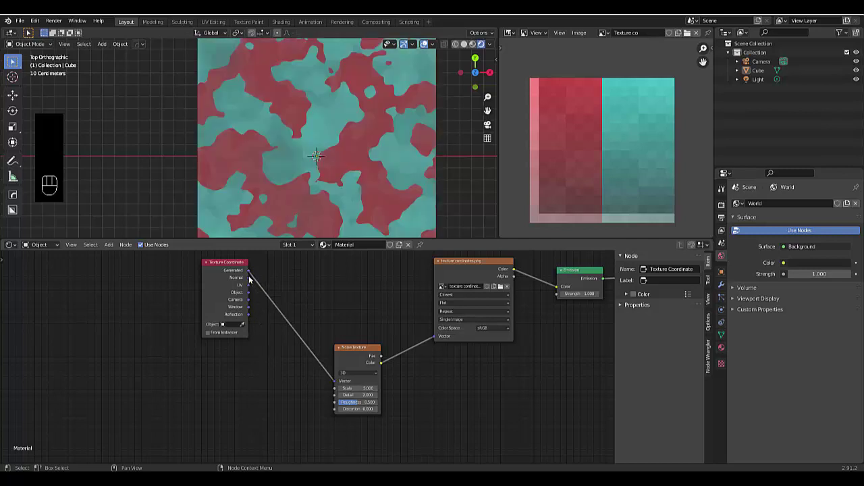
left_click_drag(249, 272, 432, 336)
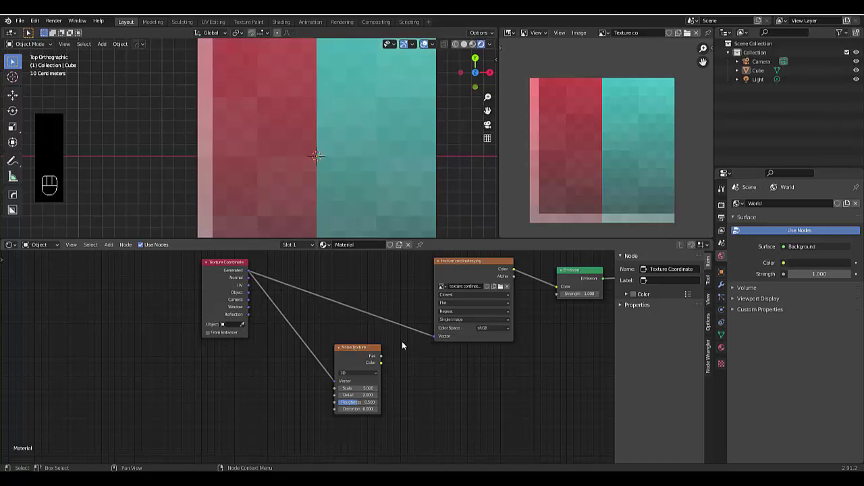
scroll(308, 374, "down", 2)
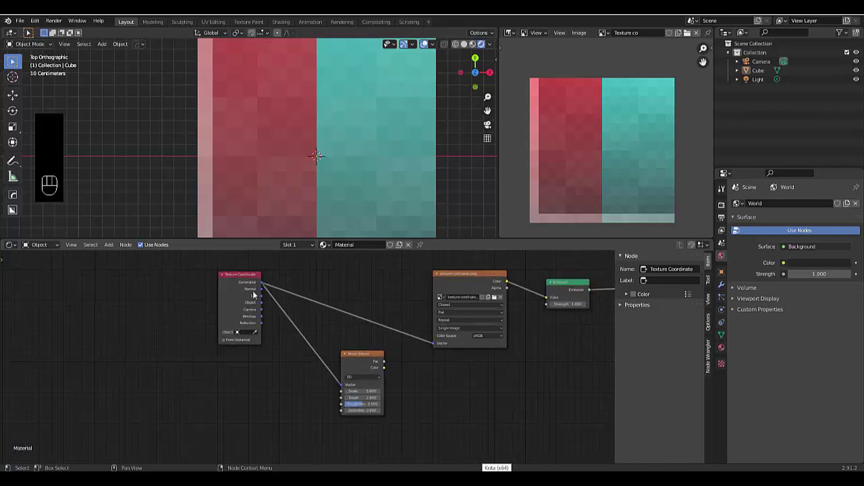
Preview Texture Coordinate's Generated output directly on the cube and examine its color gradient
left_click(221, 300)
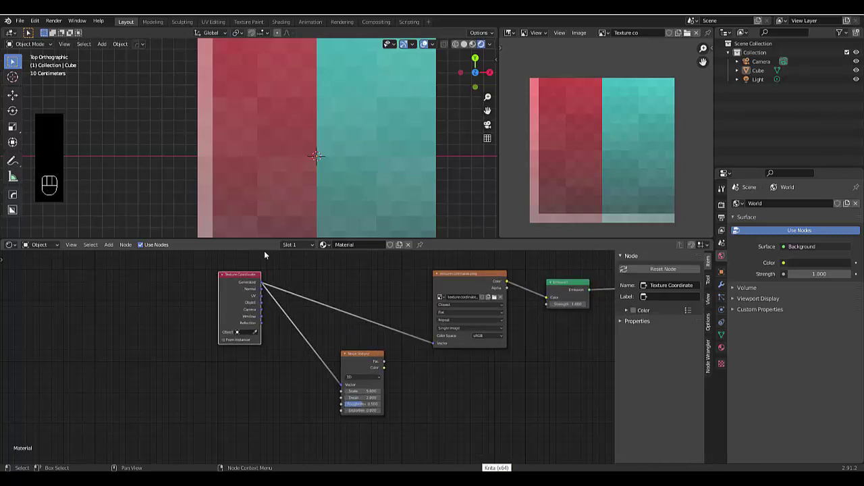
left_click(227, 292, "ctrl+shift")
scroll(325, 115, "down", 5)
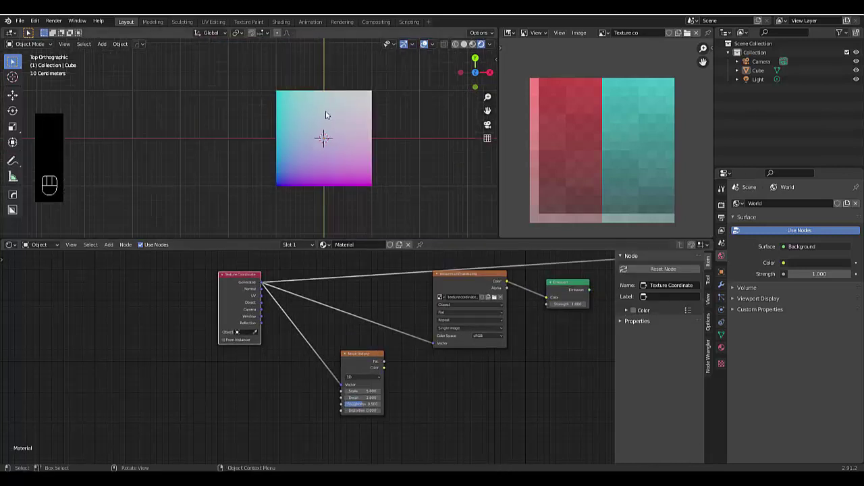
scroll(325, 115, "up", 2)
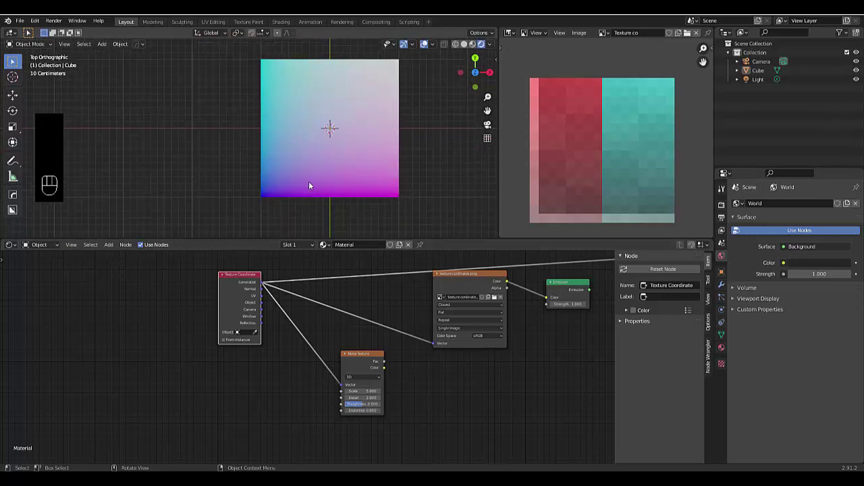
Reconnect the Emission node to Material Output's Surface input and delete the viewer node
left_click(457, 276)
scroll(486, 287, "down", 2)
left_click(525, 300)
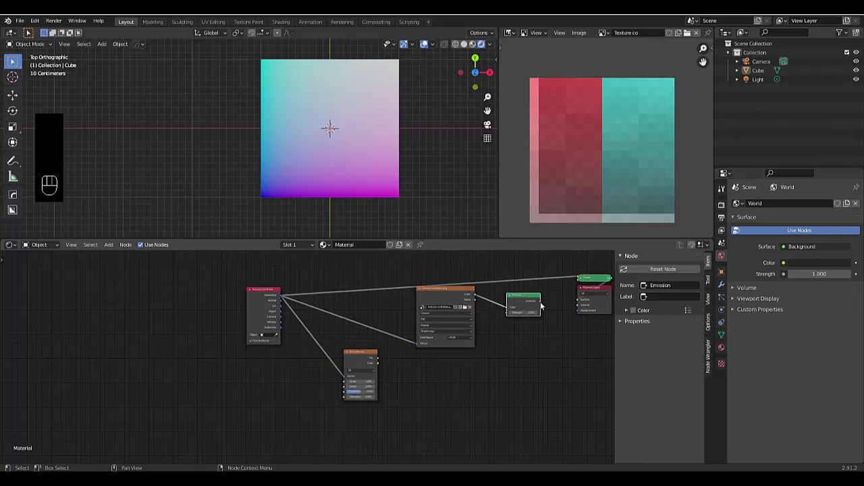
left_click(533, 304, "ctrl+shift")
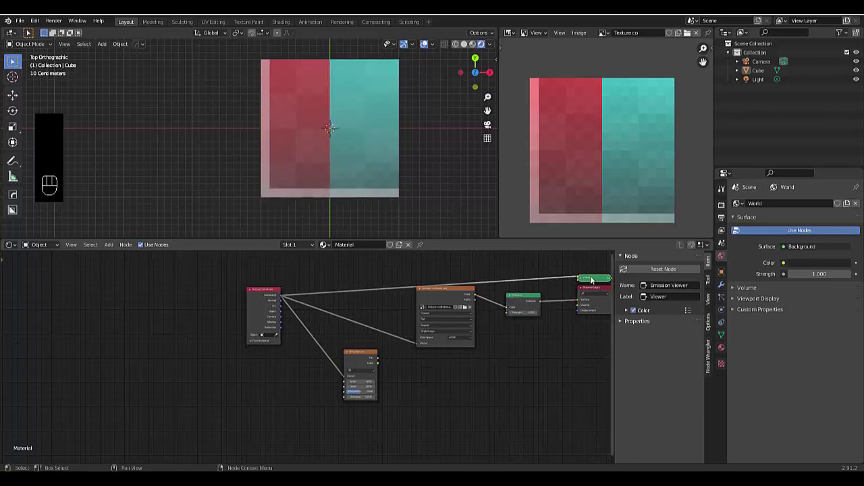
key("x")
Insert a MixRGB node between Texture Coordinate's Generated output and the Image Texture's Vector, and feed the Noise Texture into its Color2 input
scroll(291, 322, "up", 1)
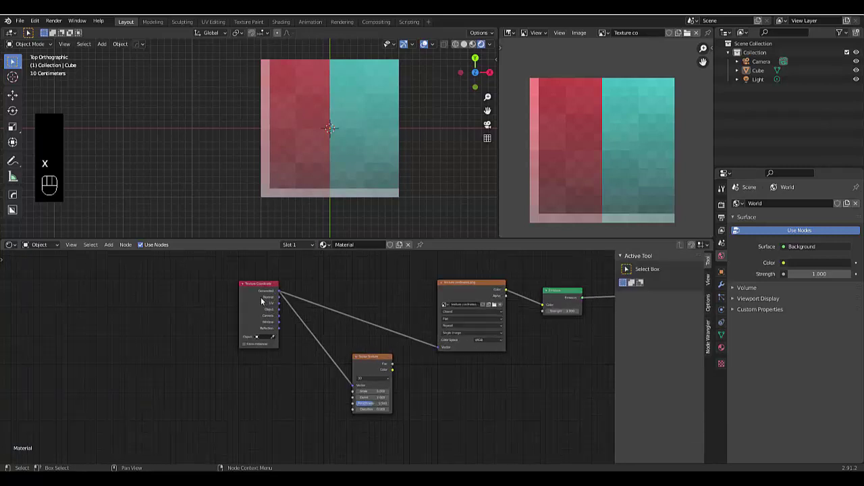
key("shift+a")
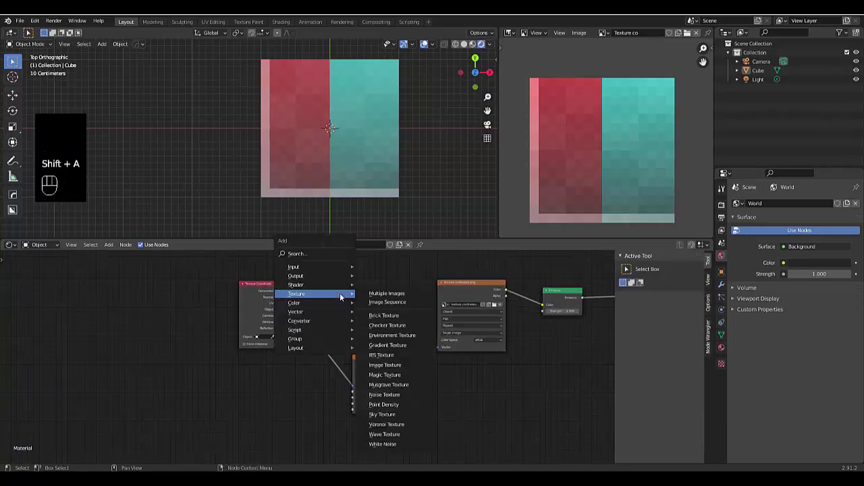
left_click(329, 254)
type("mix")
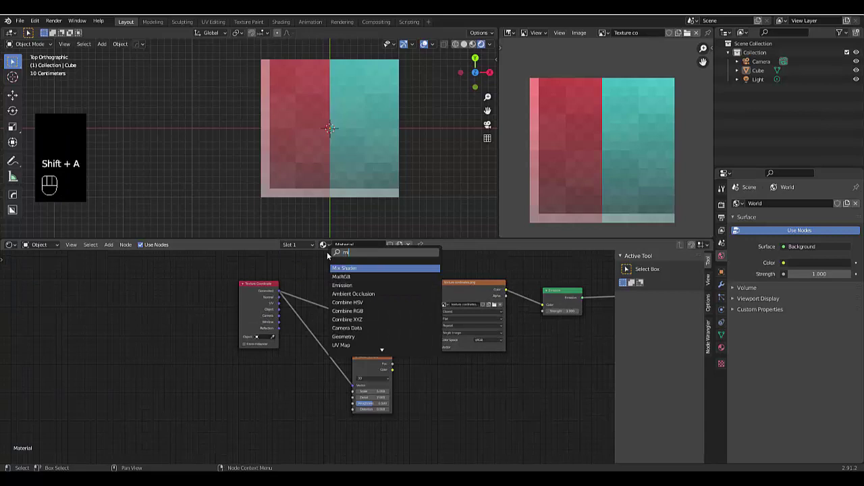
left_click(342, 276)
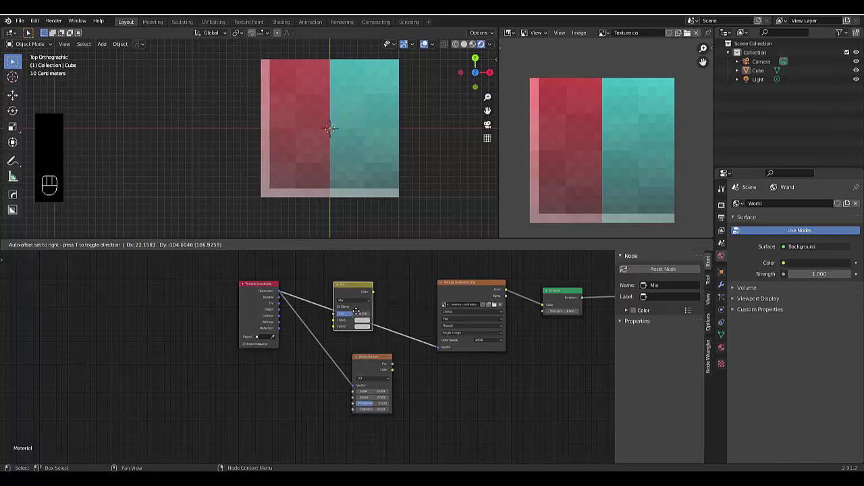
left_click(358, 309)
left_click(370, 359)
left_click_drag(370, 359, 314, 322)
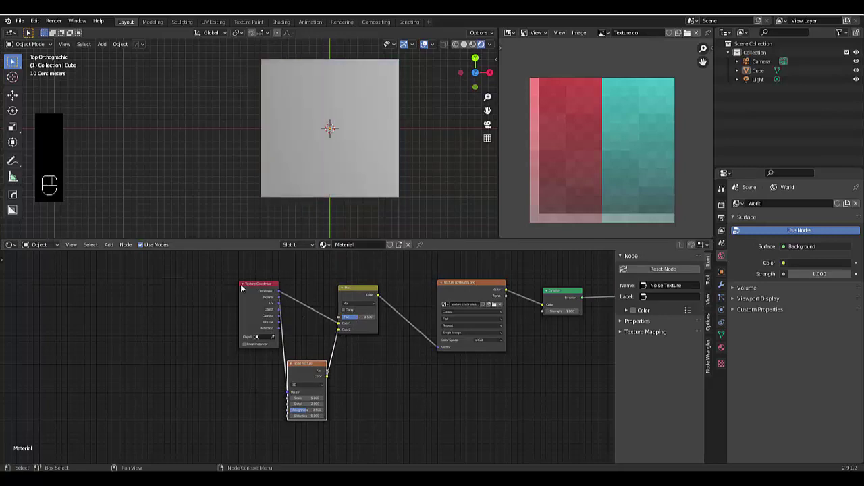
Spread out the Texture Coordinate and Noise Texture nodes and set the noise to Scale 7.9, Detail 1 and Distortion 0.8
left_click_drag(243, 287, 186, 289)
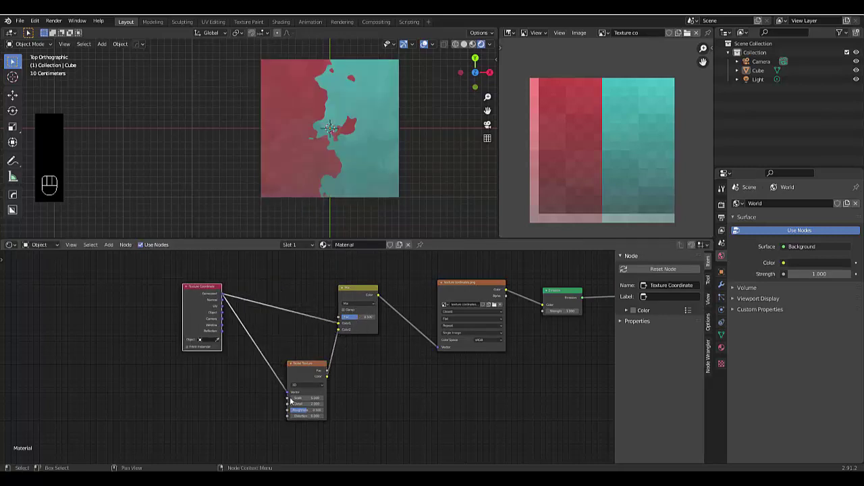
left_click_drag(295, 399, 331, 416)
left_click(304, 403)
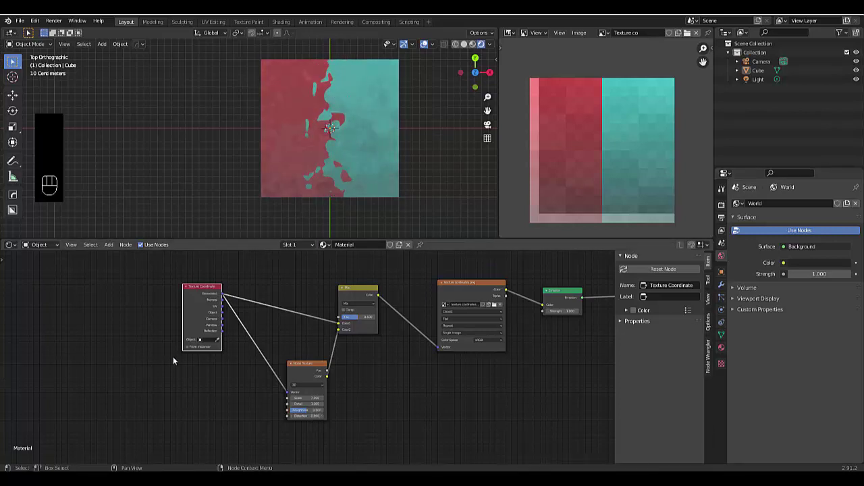
left_click_drag(314, 365, 276, 356)
scroll(349, 291, "up", 1)
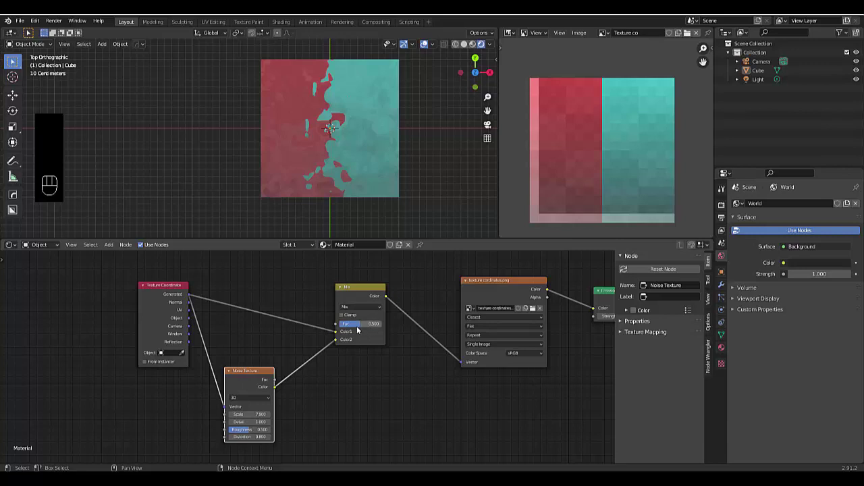
Try the Mix node's factor at 0 and 1, and return it to 0.5
left_click_drag(360, 325, 337, 324)
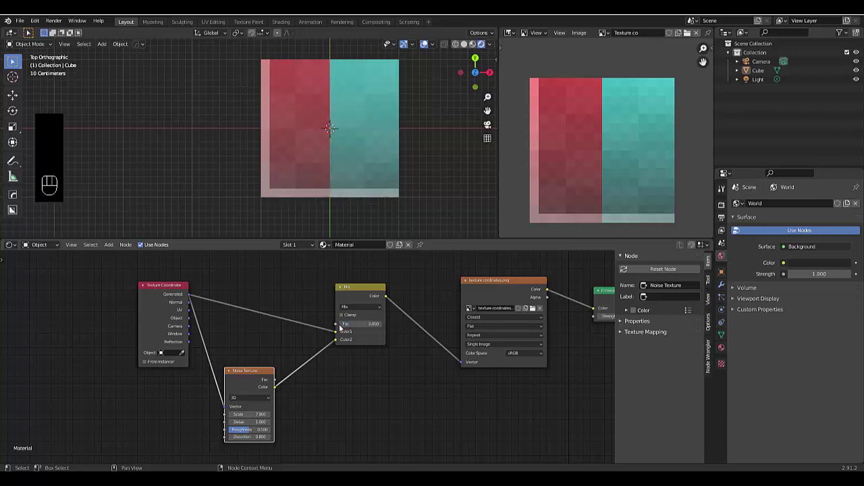
left_click_drag(343, 325, 382, 324)
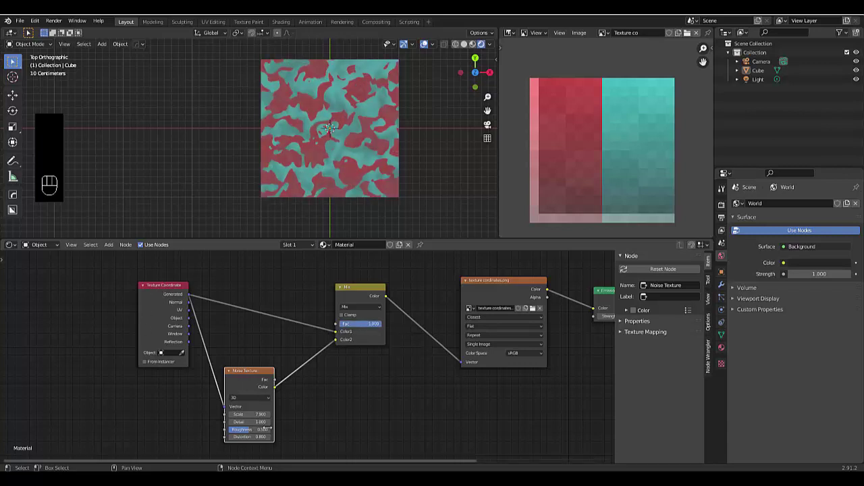
left_click(366, 326)
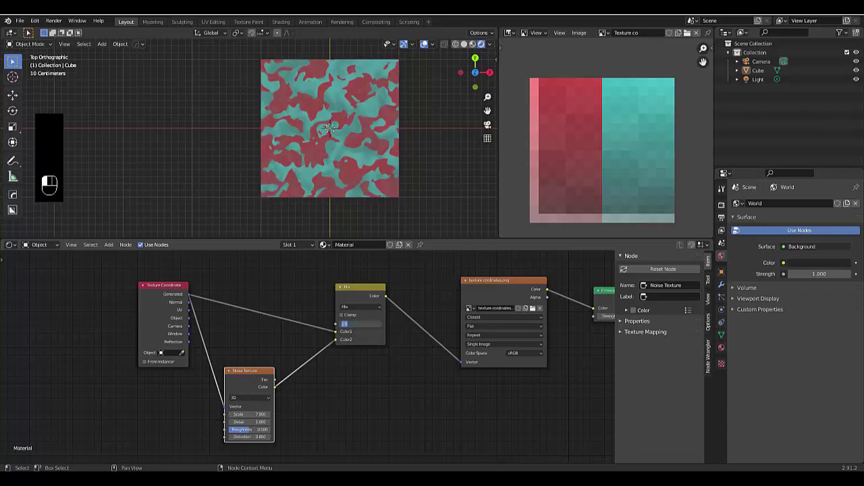
key("Return")
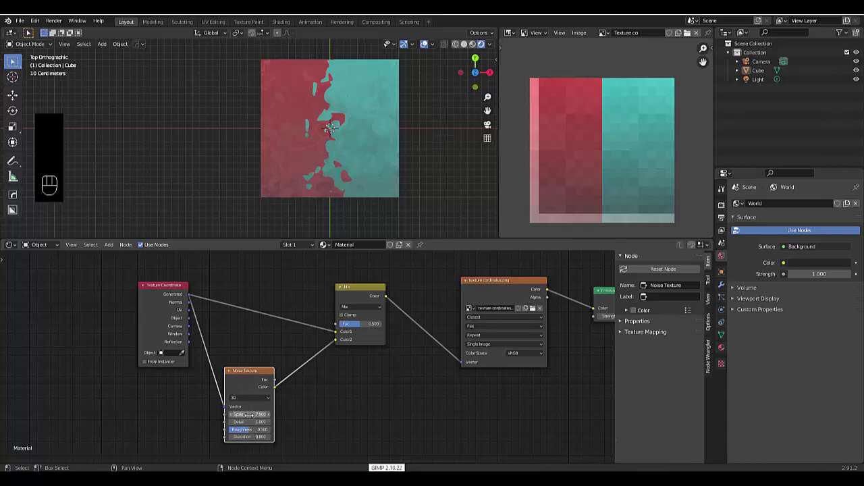
Set the Noise Texture's Scale to 2.3 and the Mix node's factor to 0.05
mouse_move(360, 326)
left_mouse_down()
mouse_move(368, 326)
mouse_move(342, 326)
mouse_move(369, 326)
left_mouse_up()
mouse_move(257, 414)
left_mouse_down()
mouse_move(227, 414)
mouse_move(257, 413)
mouse_move(236, 413)
left_mouse_up()
left_click(369, 324)
type("0")
key("Return")
left_click_drag(369, 324, 375, 324)
Make room between the nodes and insert a second MixRGB node between Noise Texture's Color output and the first Mix node's Color2
left_click_drag(248, 376, 215, 387)
left_click_drag(349, 285, 381, 287)
key("shift+a")
mouse_move(237, 393)
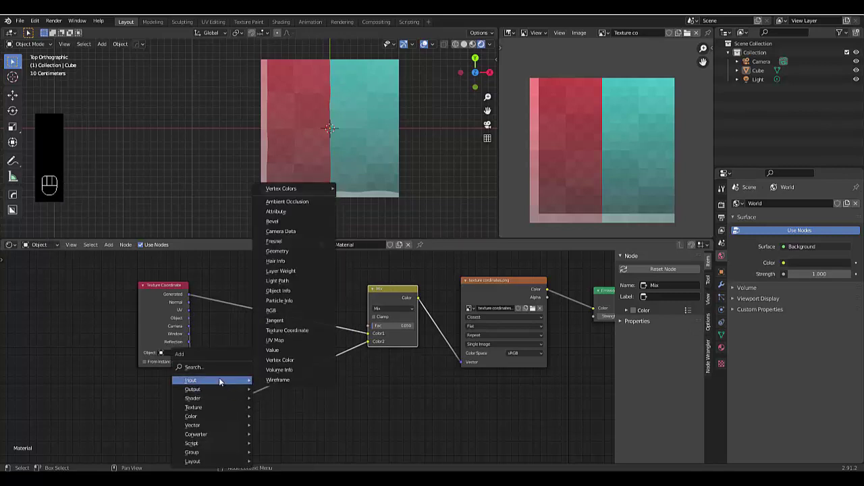
left_click(214, 363)
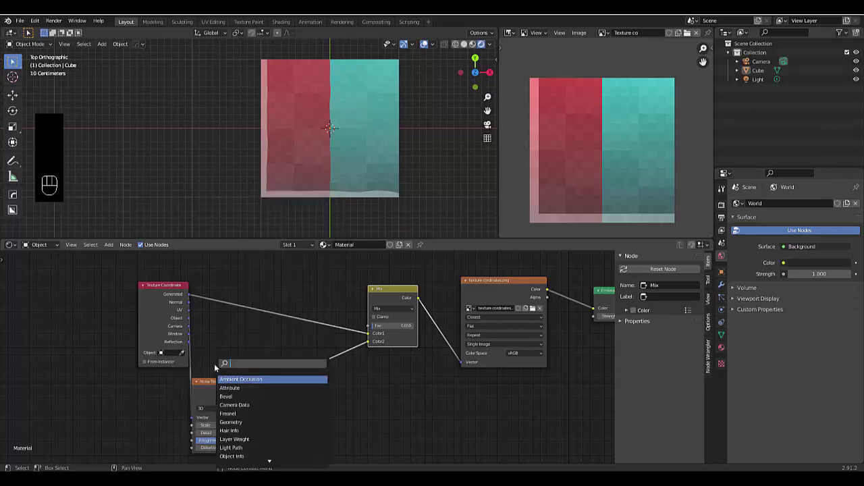
type("mix")
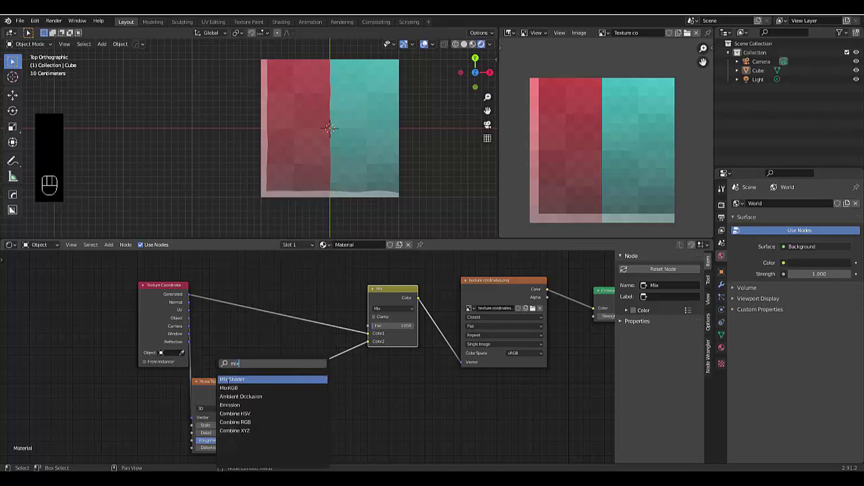
left_click(241, 387)
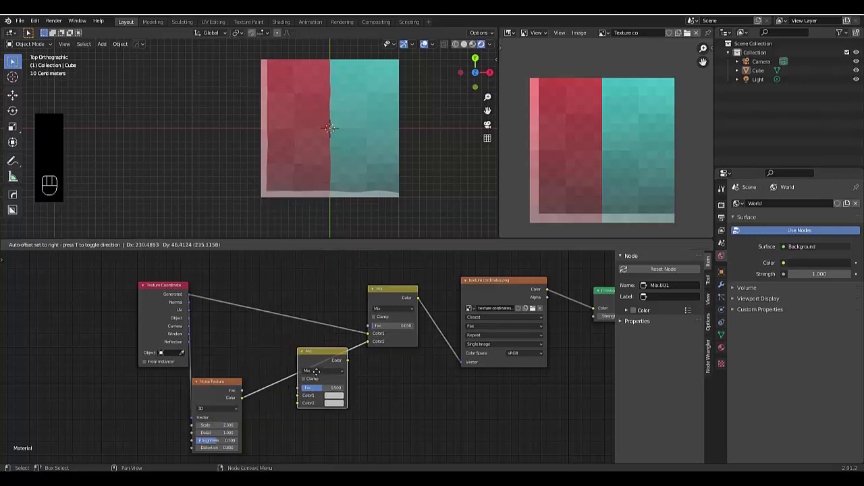
left_click(318, 375)
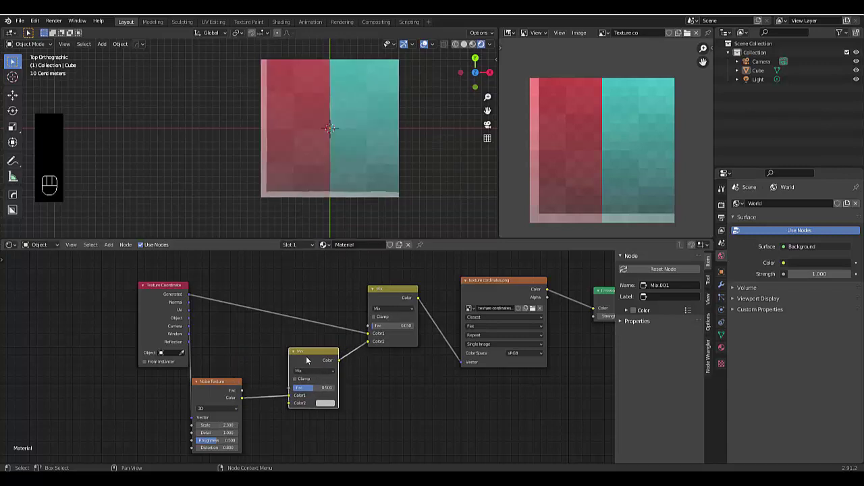
Rearrange the new Mix node and the Noise Texture, and set the new node's blending mode to Subtract
left_click_drag(307, 361, 333, 381)
left_click_drag(232, 389, 253, 349)
left_click(328, 391)
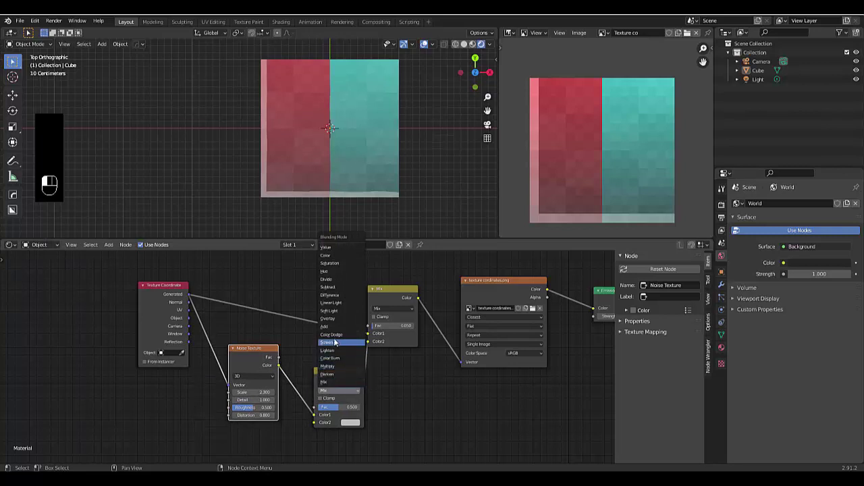
left_click(342, 288)
Set the Noise Texture's Scale to 5, Detail to 5 and Distortion to 0
left_click(260, 393)
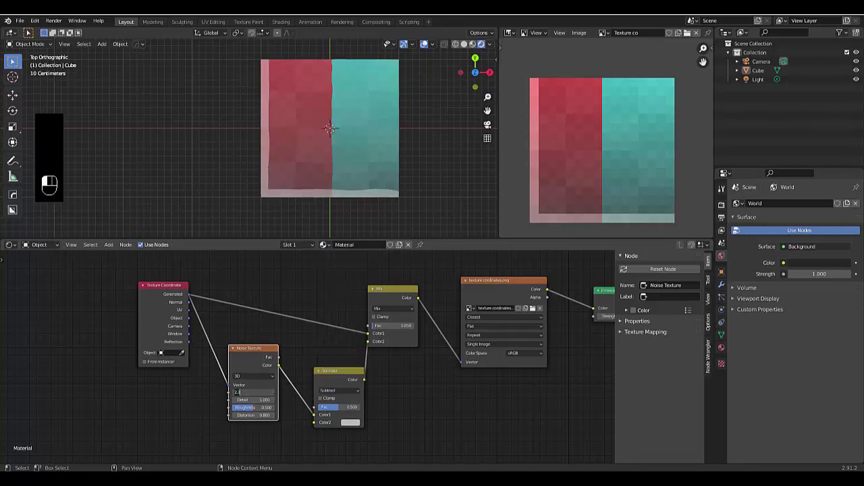
type("5")
key("Return")
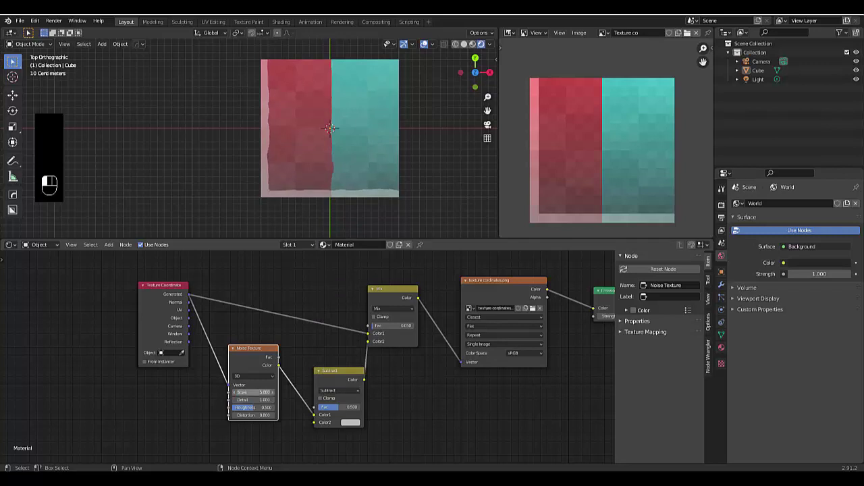
left_click(264, 400)
type("5")
key("Return")
left_click(253, 415)
key("Return")
Test the Mix node's factor at 0, settle it at 0.2, and raise the Subtract node's factor to 1
left_click(404, 326)
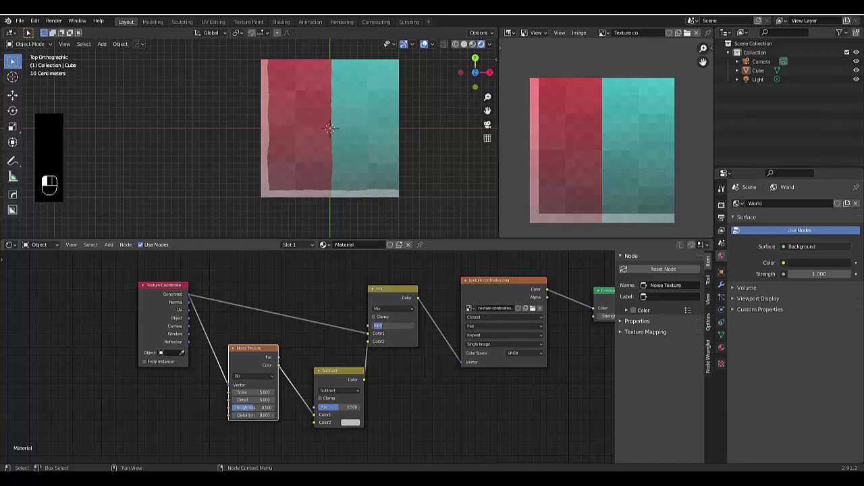
type("0")
key("Return")
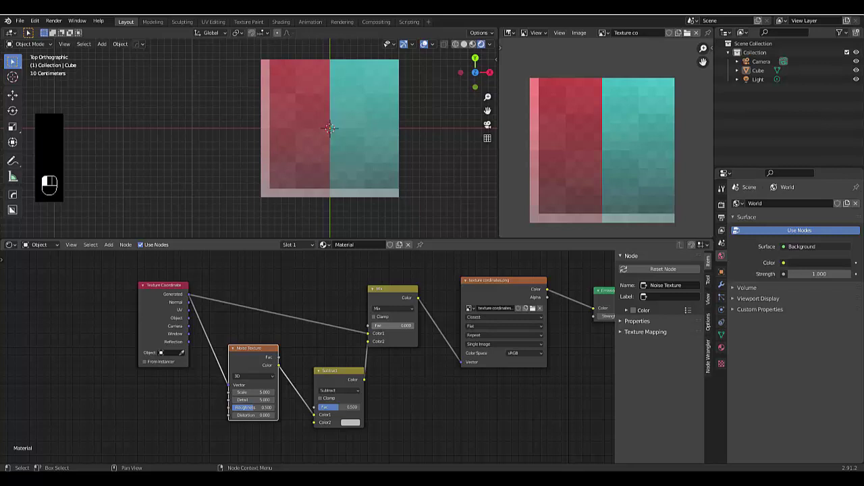
left_click(404, 324)
type("0.2")
key("Return")
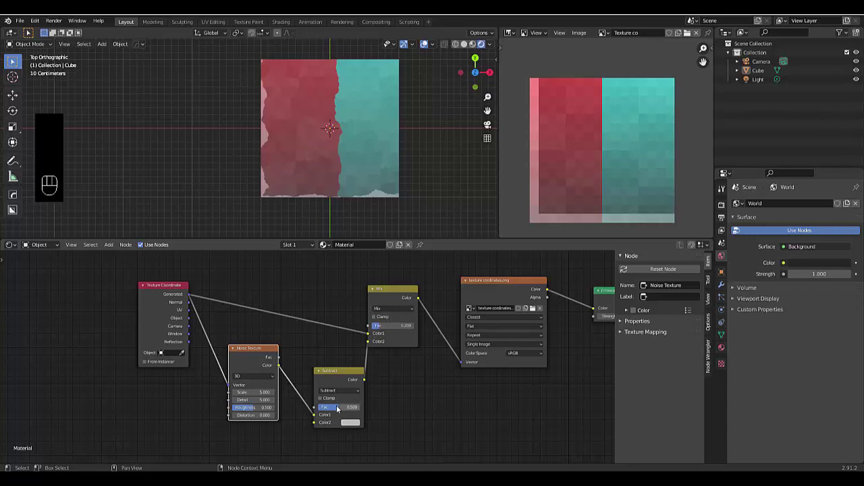
left_click_drag(339, 407, 361, 414)
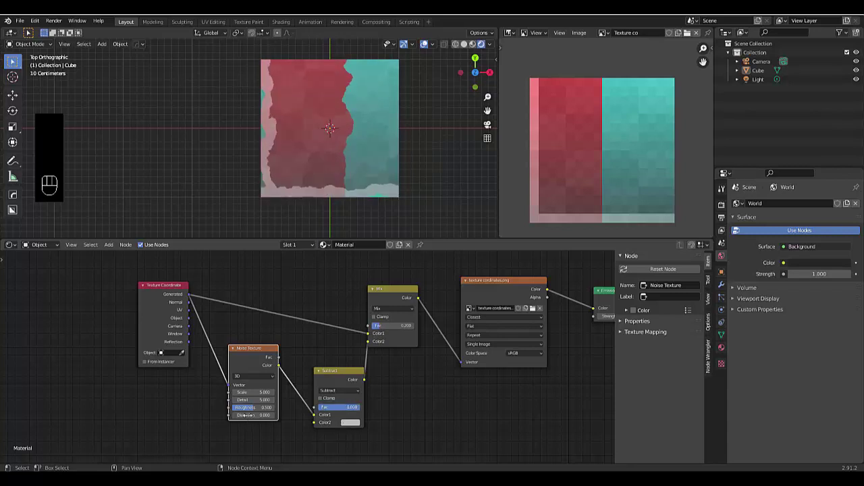
Try larger Noise Texture scales and lower Subtract factors, and return to Scale 5 and factor 1
left_click_drag(253, 393, 301, 414)
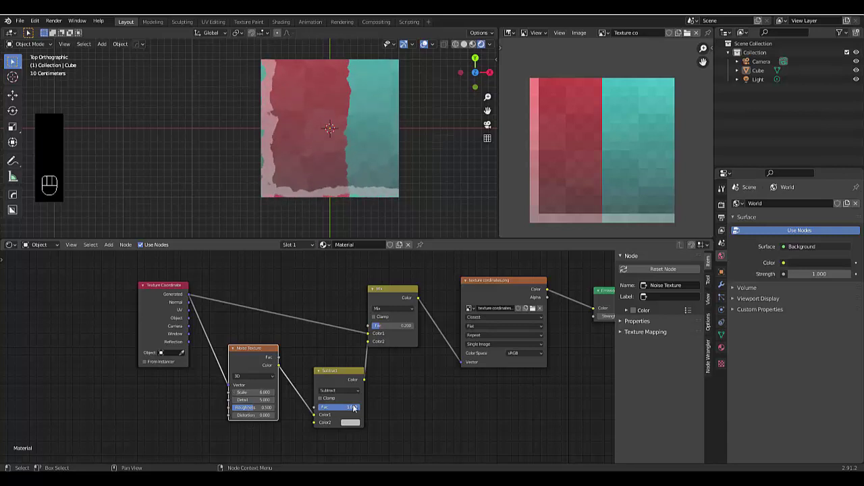
left_click_drag(356, 409, 318, 412)
mouse_move(248, 392)
left_mouse_down()
mouse_move(331, 392)
mouse_move(257, 393)
left_mouse_up()
left_click_drag(331, 408, 361, 408)
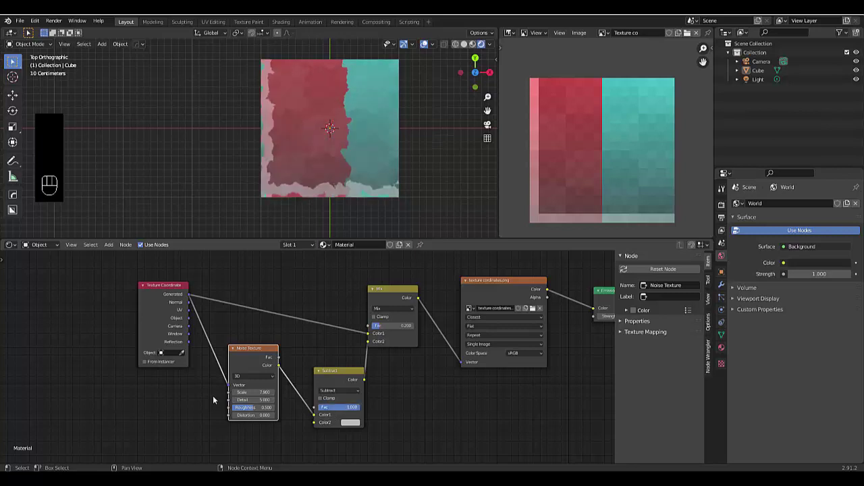
left_click_drag(247, 393, 228, 392)
left_click(253, 400)
left_click(253, 392)
type("5")
key("Return")
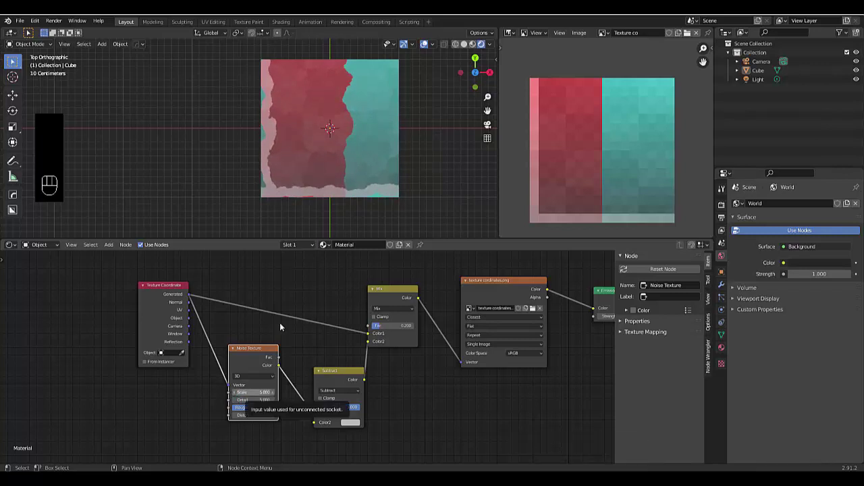
Combine the Noise Texture, Subtract and Mix nodes into one node group and return to the main material tree
scroll(392, 404, "down", 1)
scroll(394, 402, "up", 2)
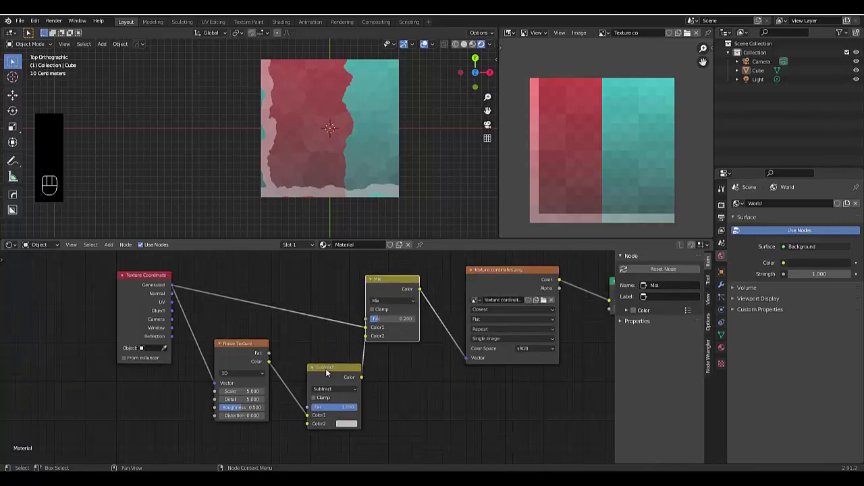
left_click(252, 345)
left_click(393, 287)
left_click(248, 355)
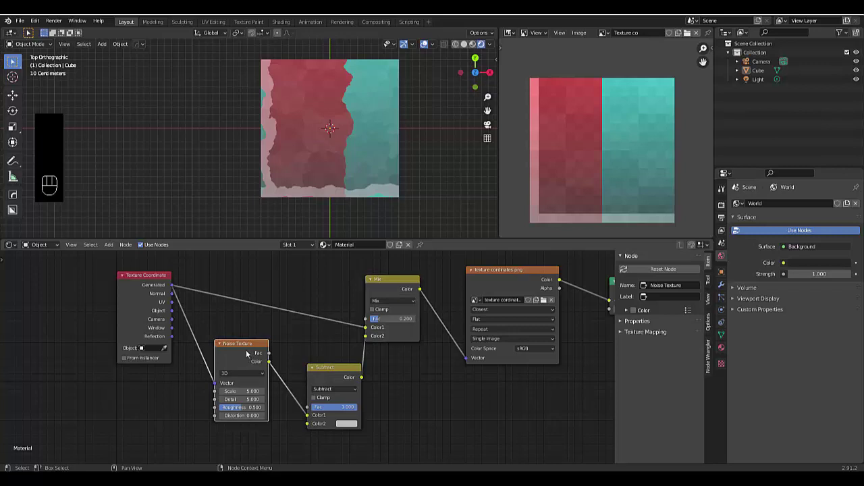
left_click(322, 369, "shift")
left_click(383, 282, "shift")
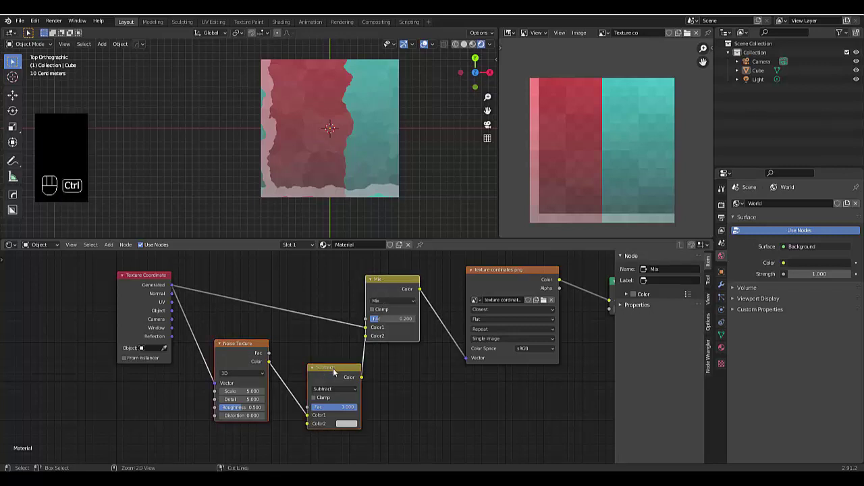
key("ctrl+g")
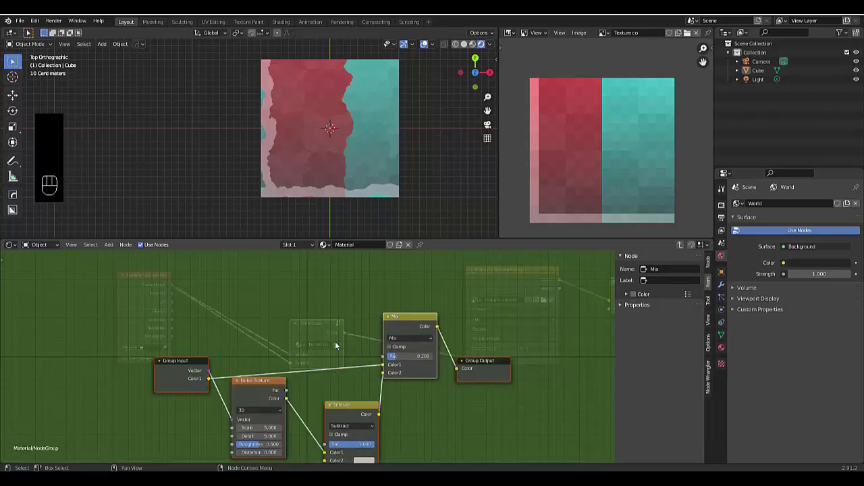
middle_click_drag(302, 451, 295, 430)
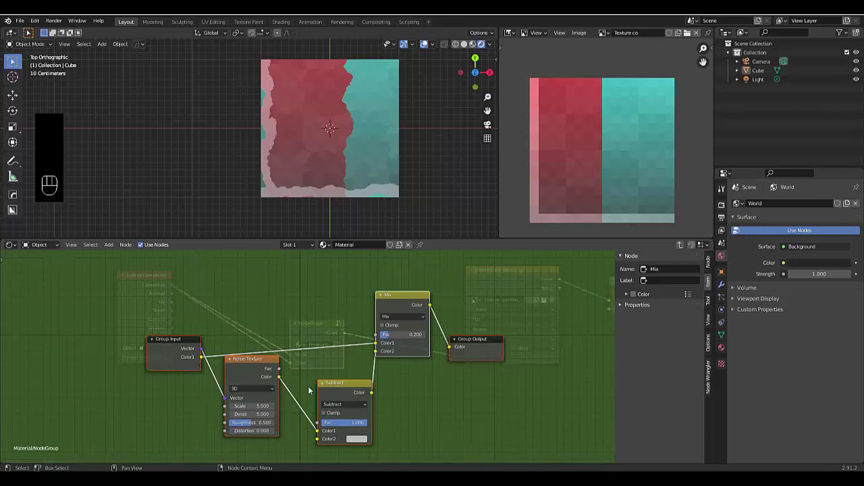
key("Tab")
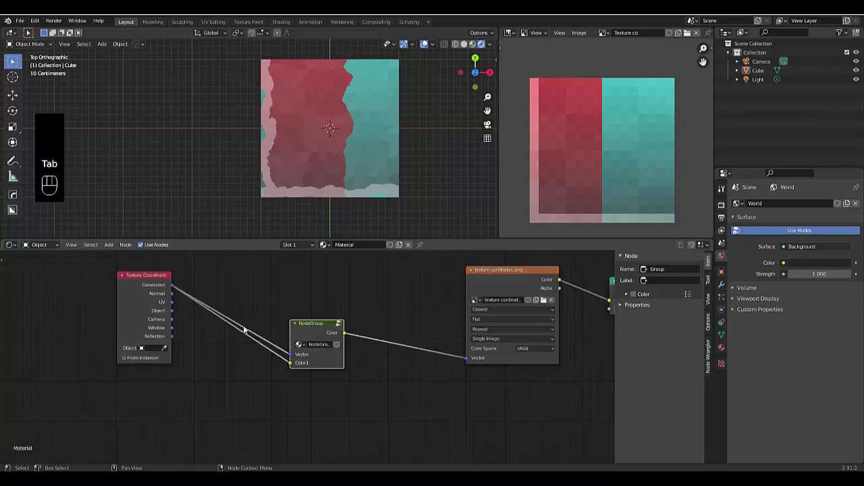
Remove the node group's Color1 input and link Group Input's Vector output to the Mix node's Color2 inside the group
scroll(196, 297, "up", 3)
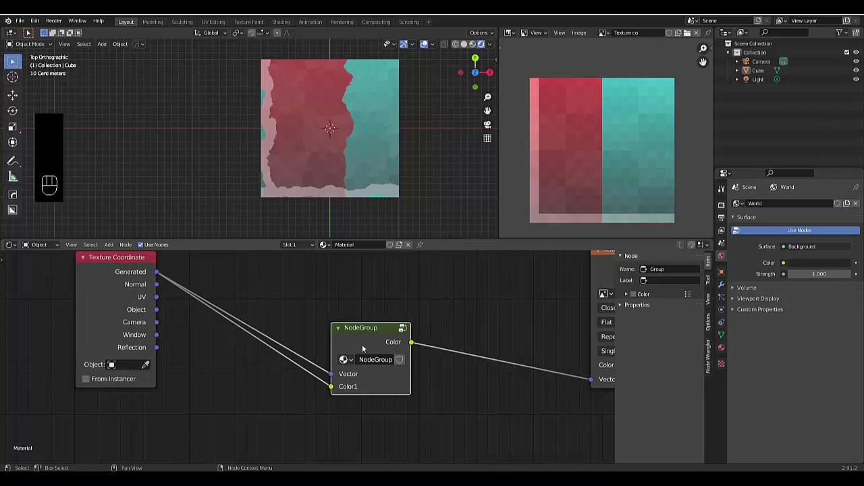
key("Tab")
scroll(307, 343, "down", 1)
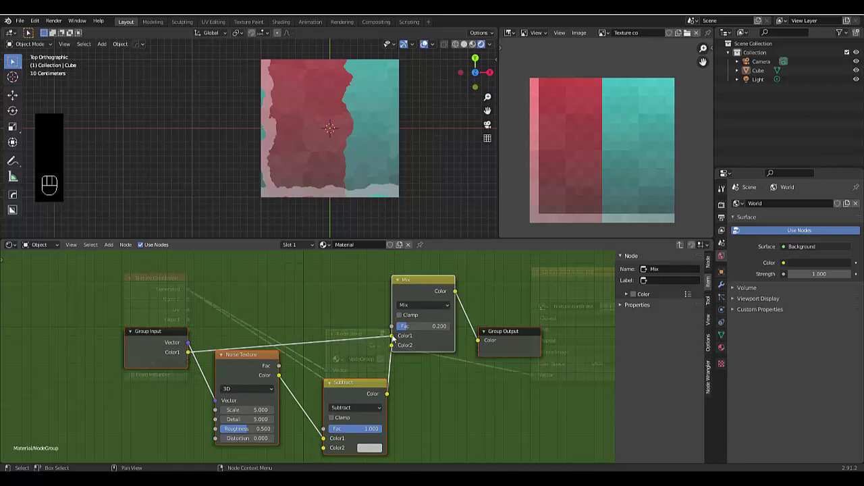
key("Tab")
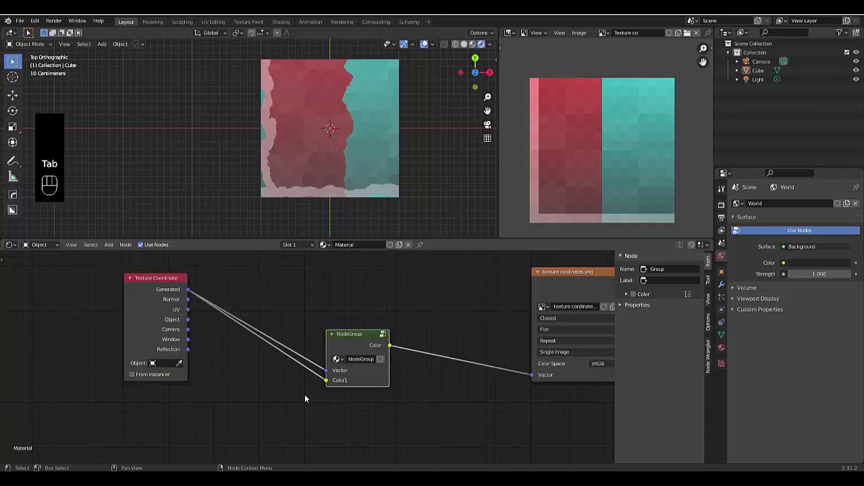
key("Tab")
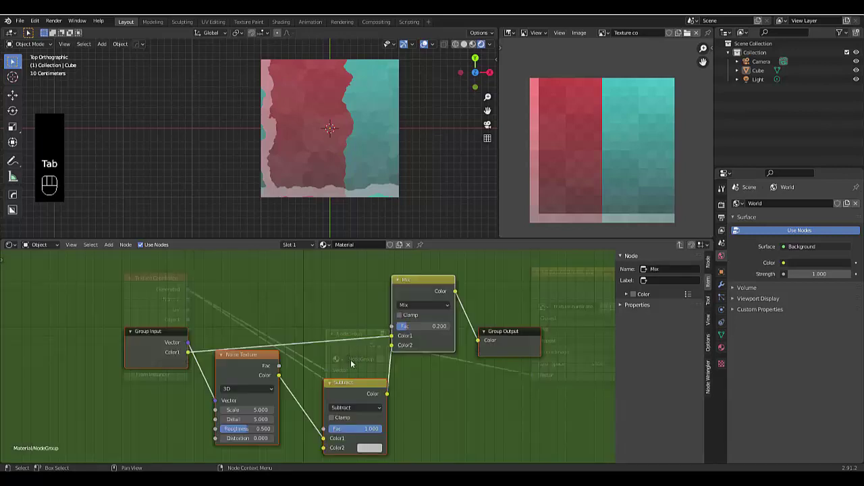
left_click(708, 261)
left_click(638, 289)
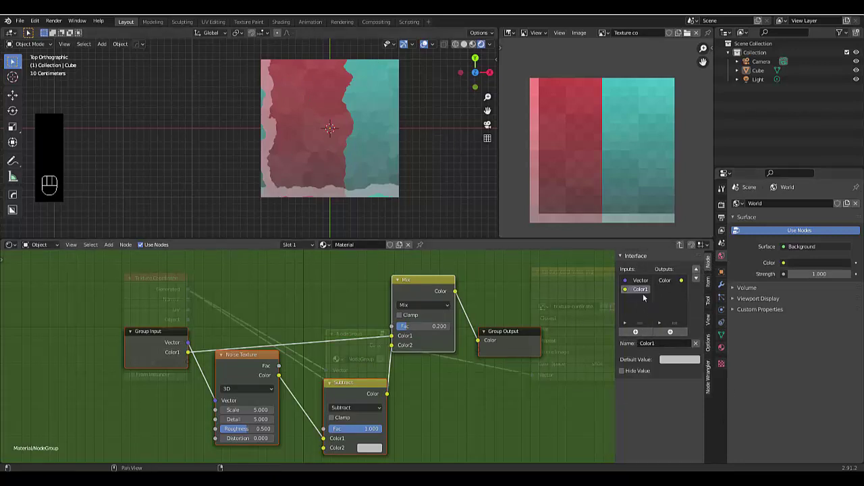
left_click(695, 343)
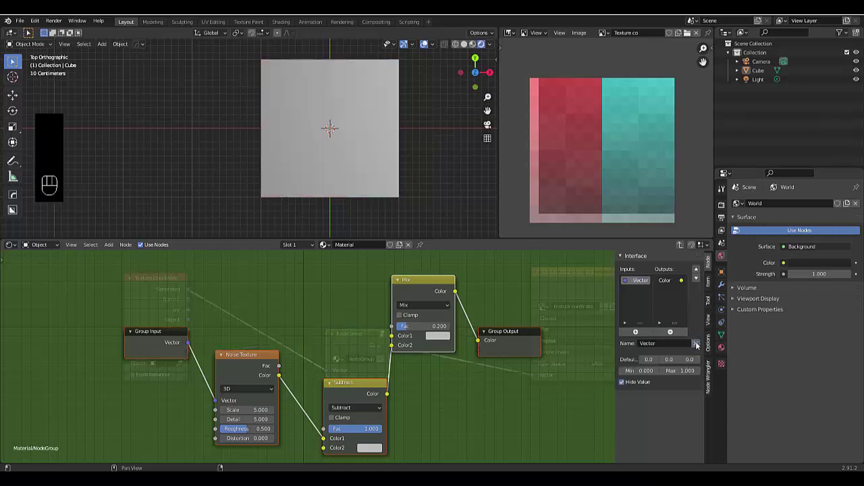
left_click_drag(188, 344, 397, 347)
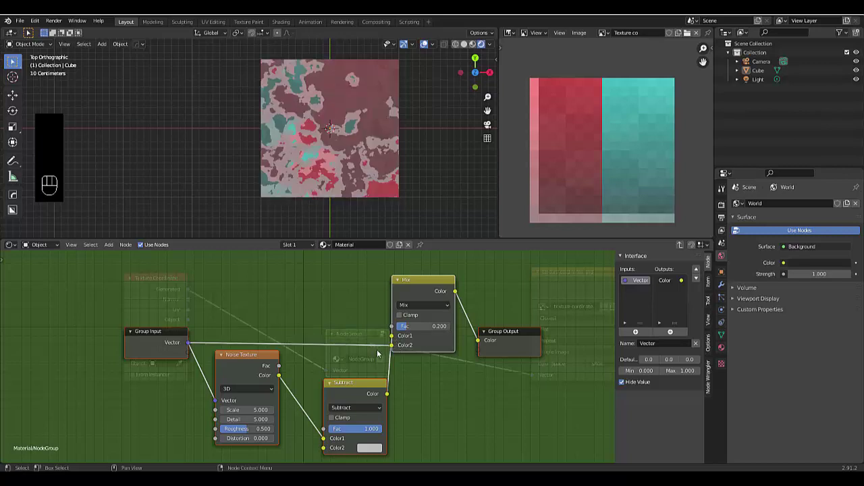
Swap the Mix node's color links inside the group so Group Input's Vector feeds Color1 and Subtract feeds Color2
left_click_drag(392, 336, 390, 344)
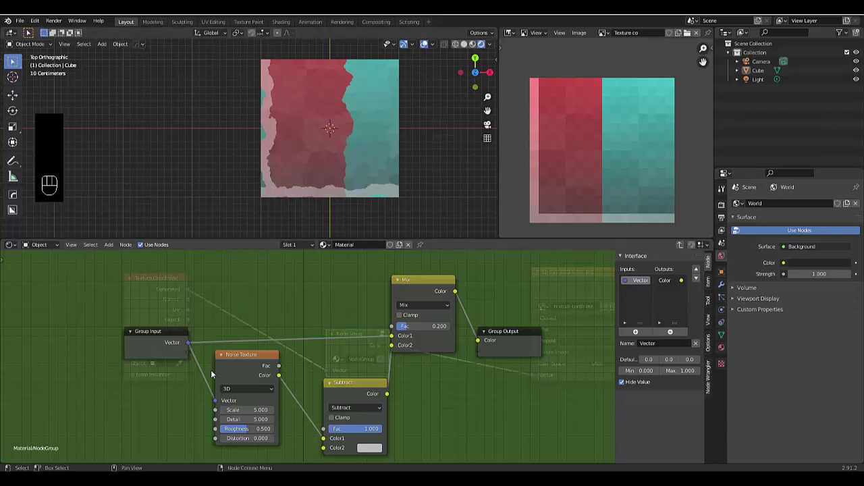
key("Tab")
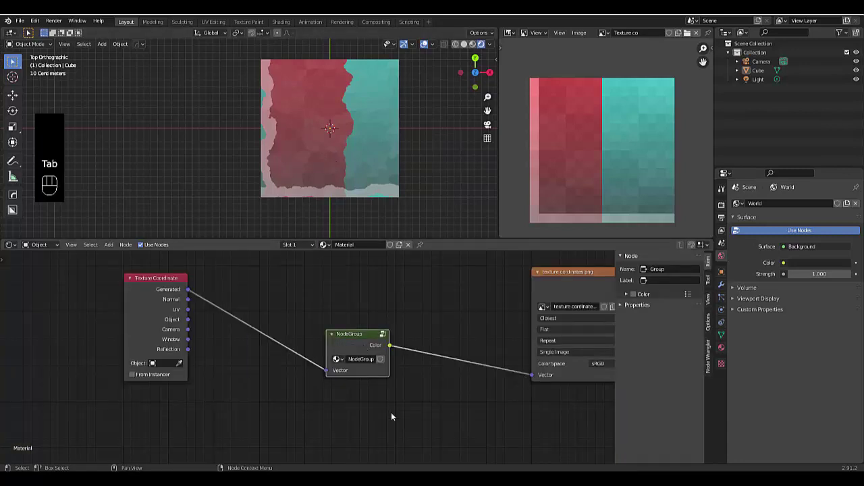
scroll(383, 416, "up", 2)
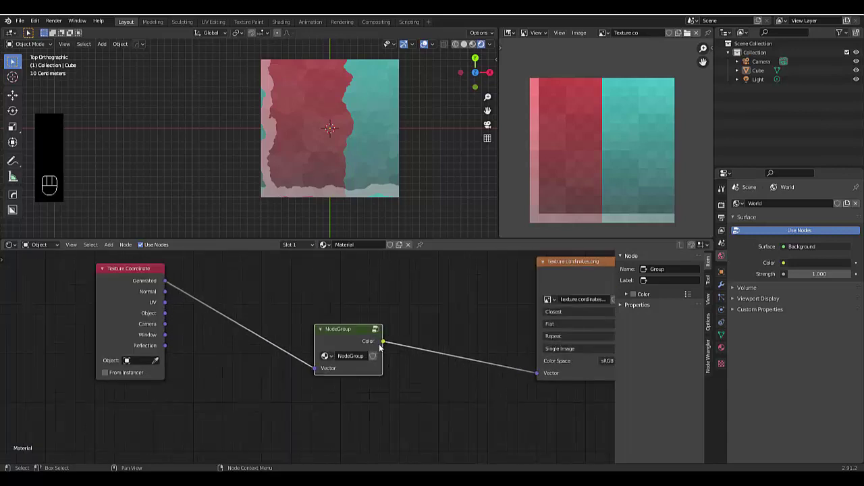
key("Tab")
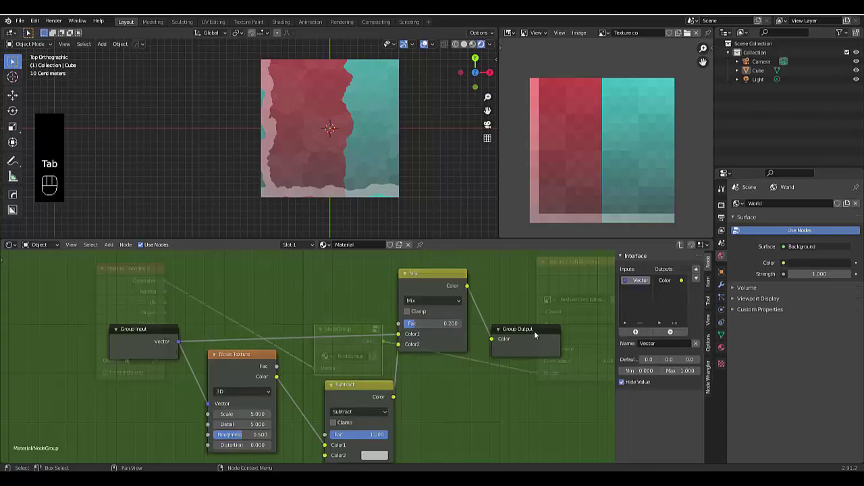
scroll(426, 355, "down", 2)
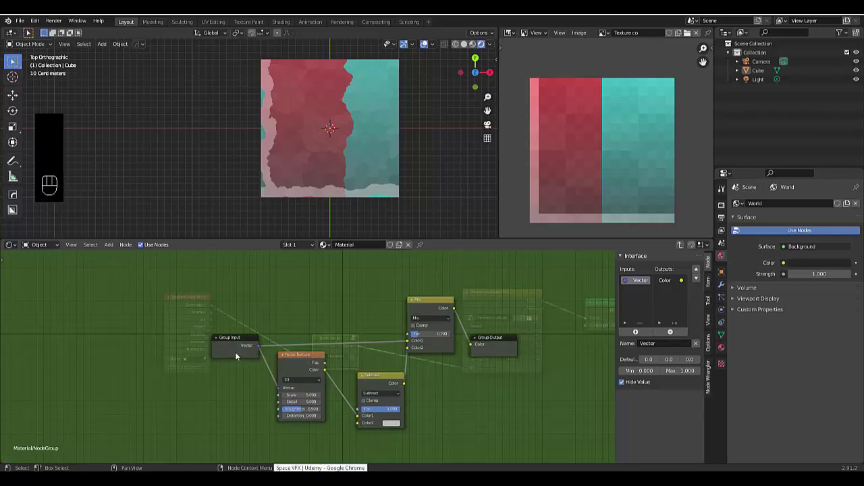
Expose the Noise Texture's Scale, Detail, Roughness and Distortion as group inputs and return to the main material tree
left_click_drag(217, 345, 279, 394)
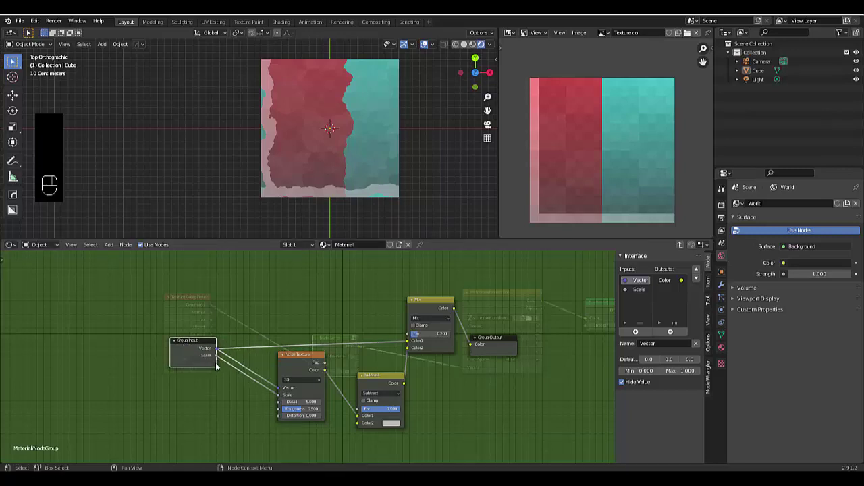
key("Tab")
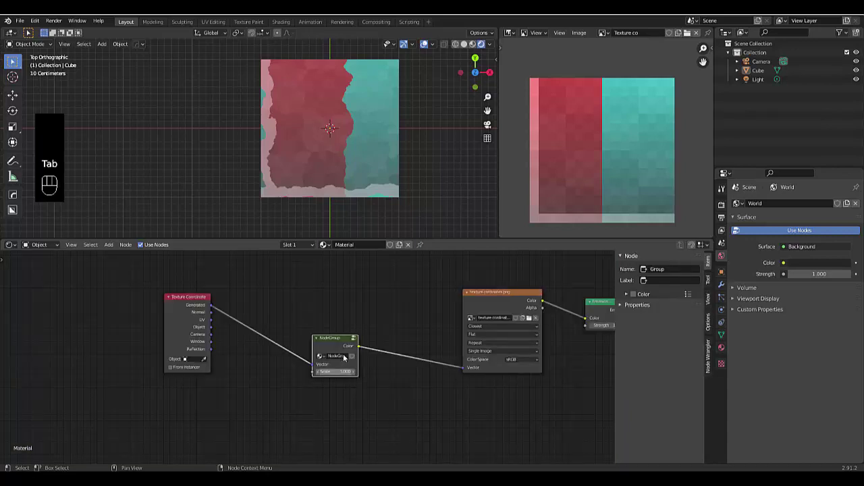
key("Tab")
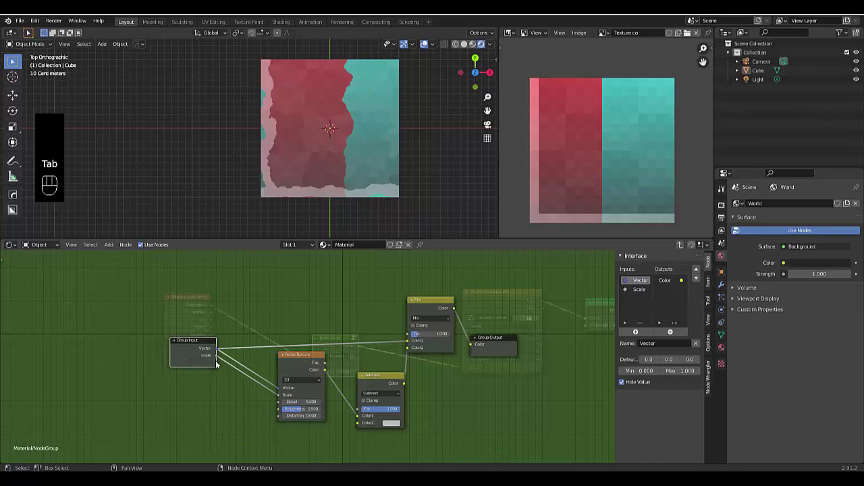
left_click_drag(216, 361, 275, 404)
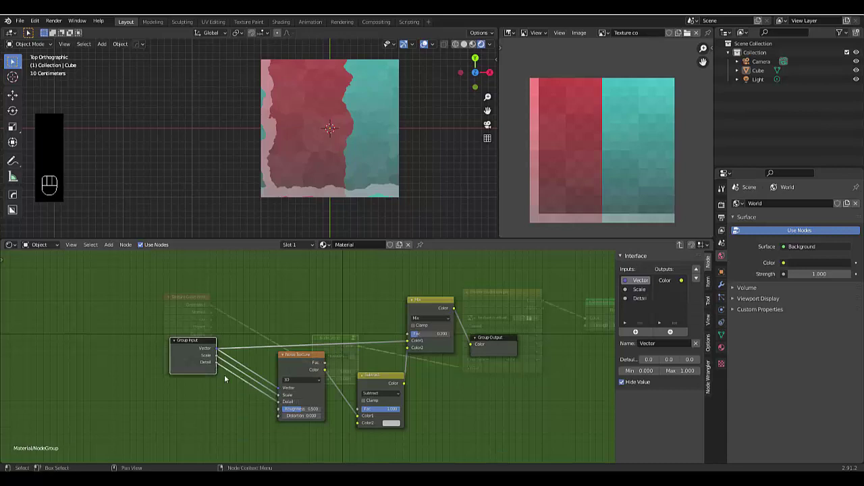
left_click_drag(213, 369, 278, 408)
left_click_drag(216, 377, 278, 416)
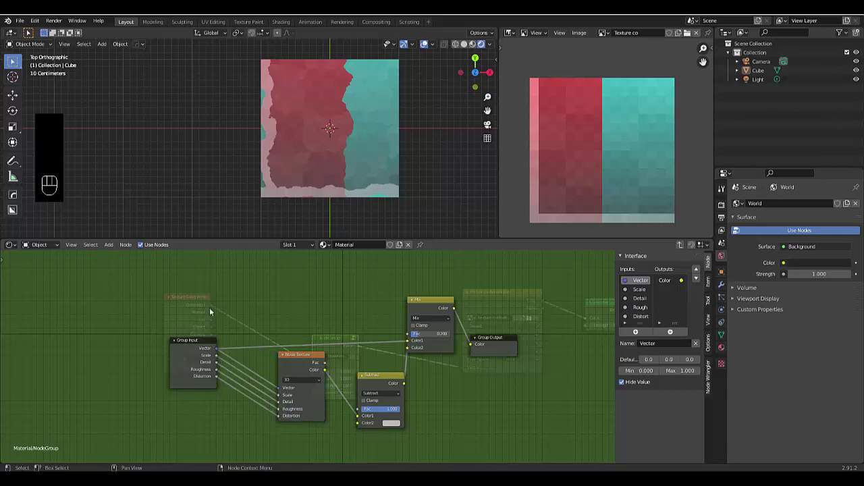
key("Tab")
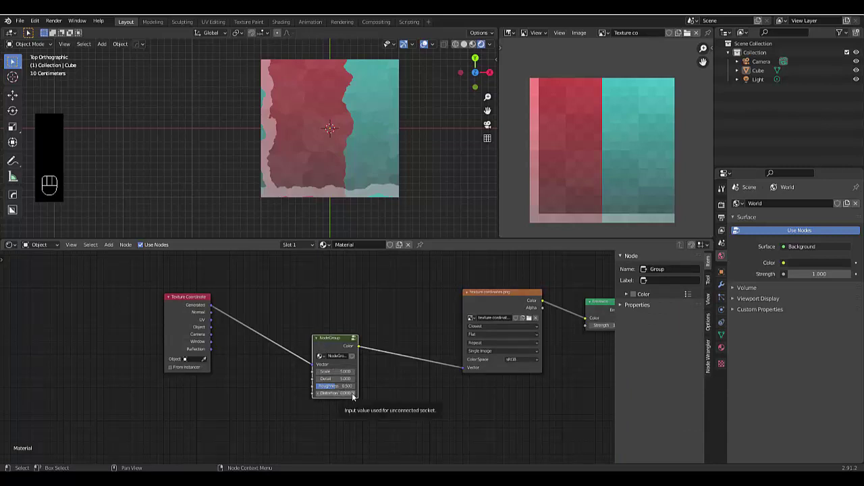
Expose the Mix node's factor as a group input and move the Group Input node higher
key("Tab")
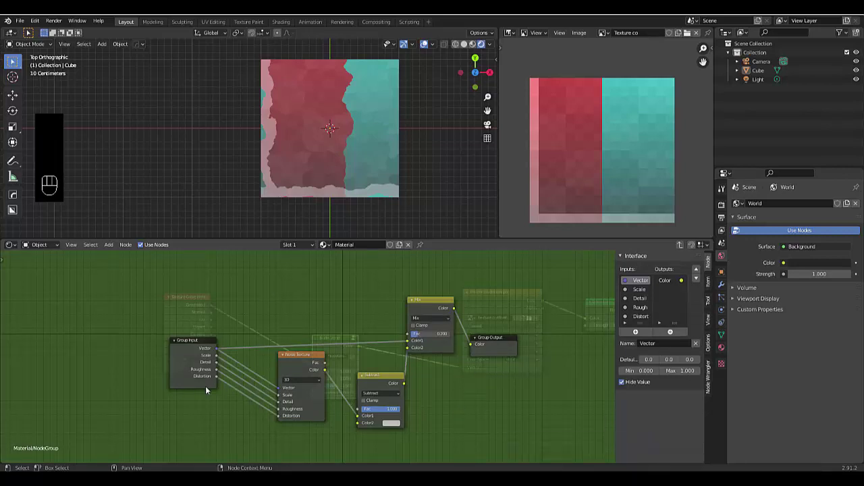
left_click_drag(218, 385, 410, 340)
left_click_drag(188, 329, 192, 285)
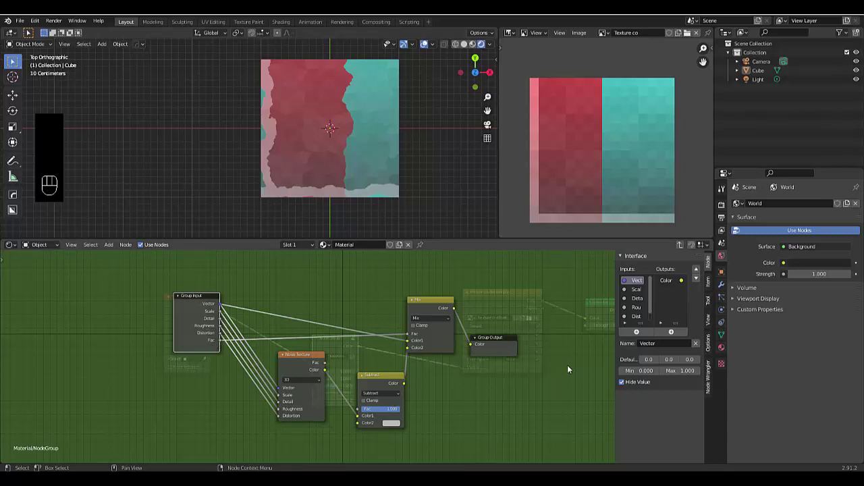
Rename the group's Fac input to Amount and return to the main material tree
left_click_drag(208, 335, 209, 337)
left_click(668, 256)
key("n")
key("n")
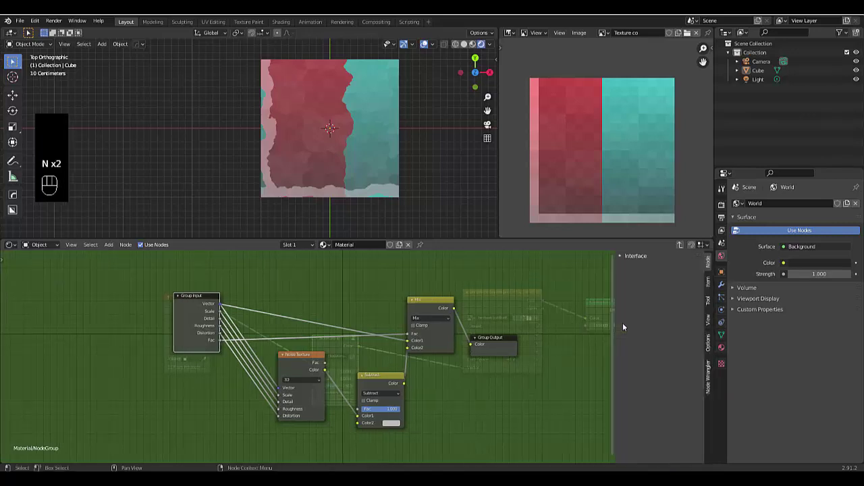
left_click(652, 260)
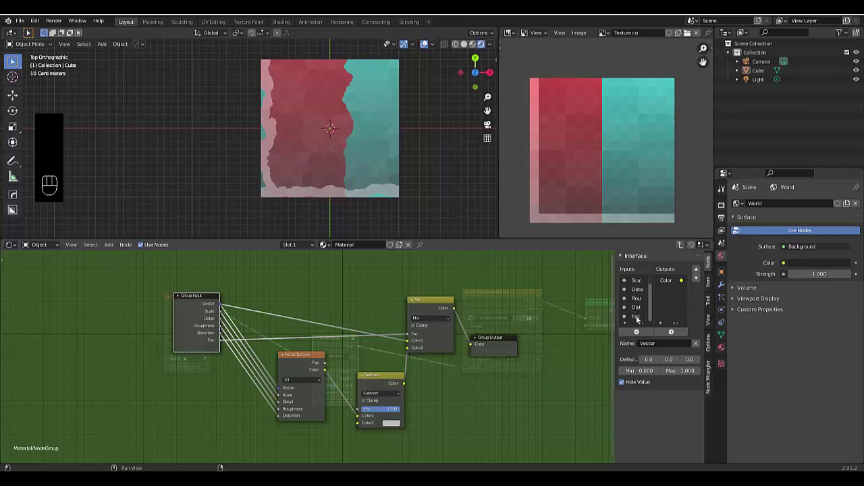
left_click(636, 316)
left_click(647, 344)
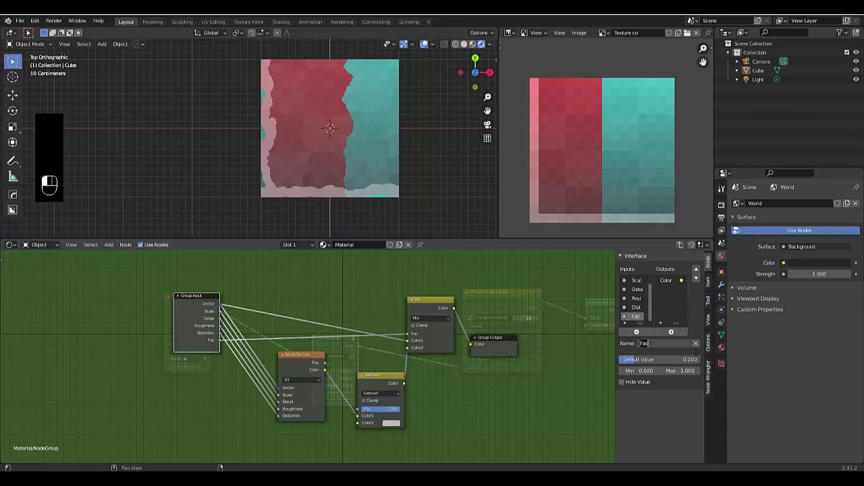
type("Amount")
key("Return")
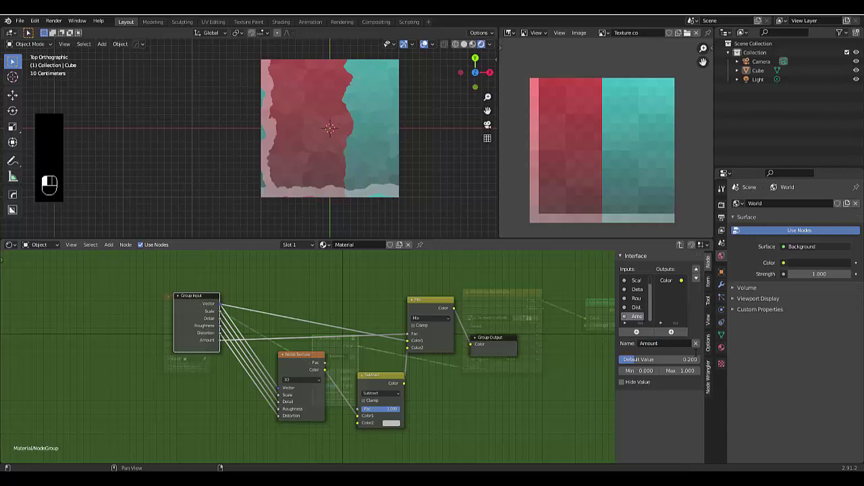
key("Tab")
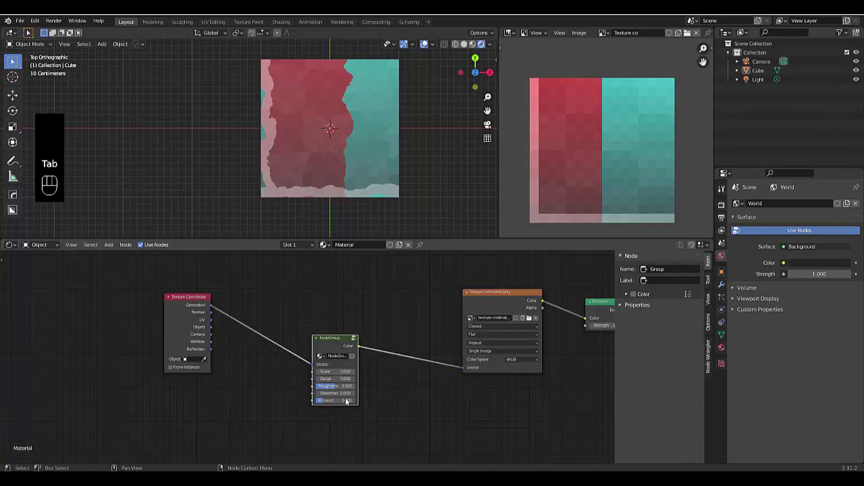
Widen and reposition the node group in the main tree and rename it Vector Noise
left_click_drag(358, 383, 390, 383)
double_click(341, 355)
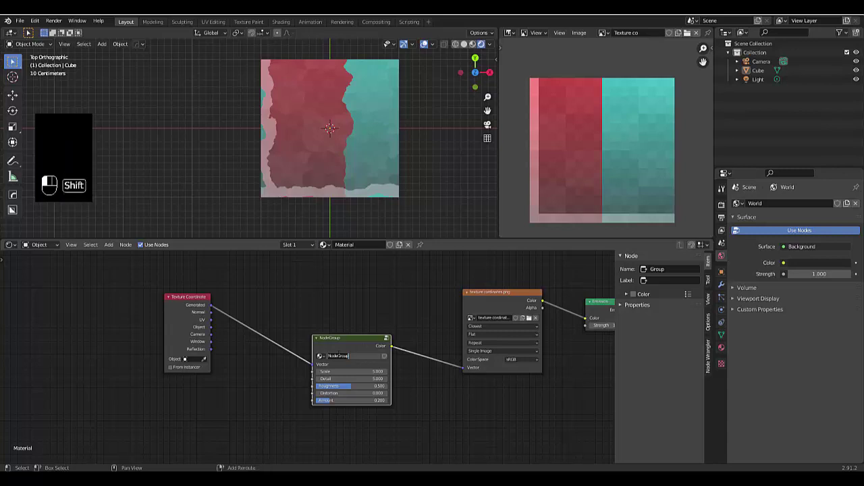
type("Vector Noise")
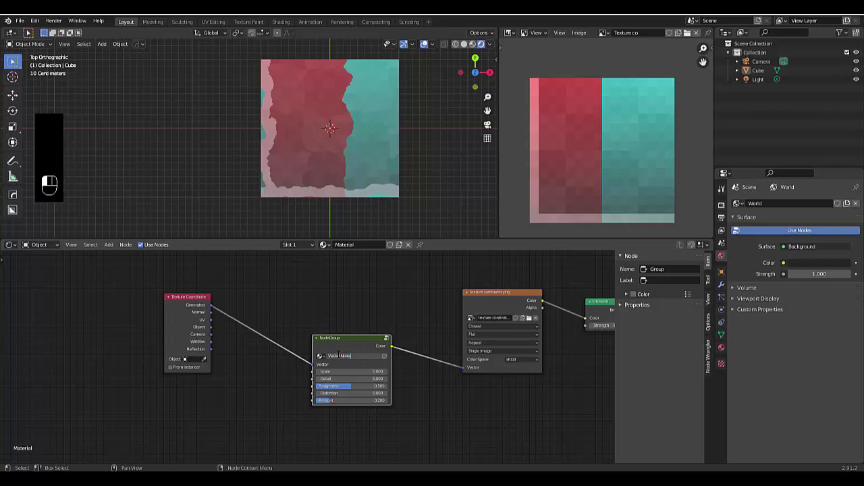
key("Return")
key("ctrl+z")
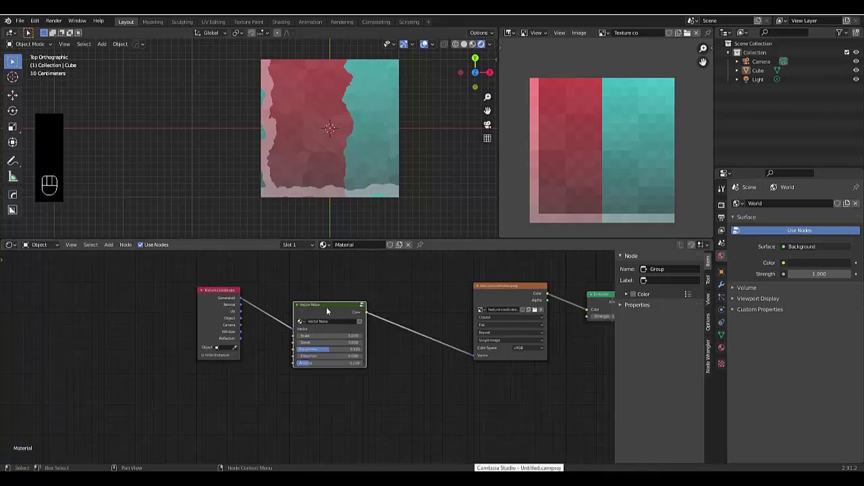
scroll(344, 306, "up", 2)
scroll(516, 376, "up", 1)
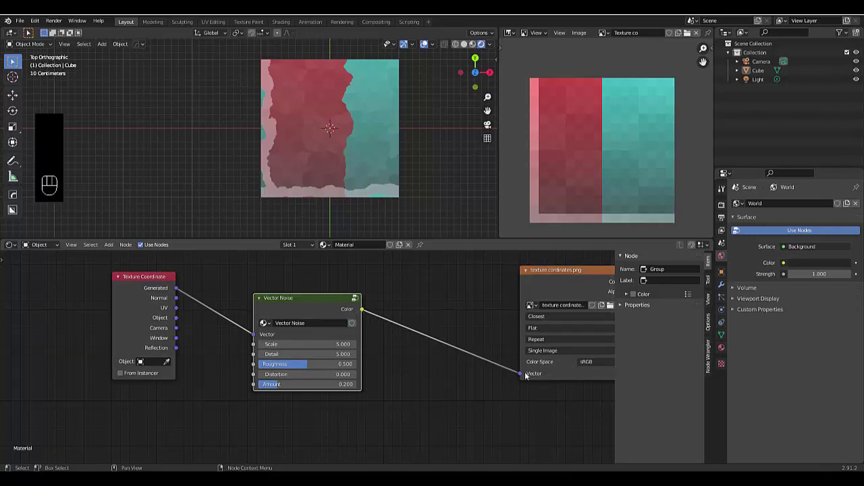
left_click_drag(296, 301, 324, 298)
Add a Vector Transform node inside the Vector Noise group, below and between the Mix and Group Output nodes
key("Tab")
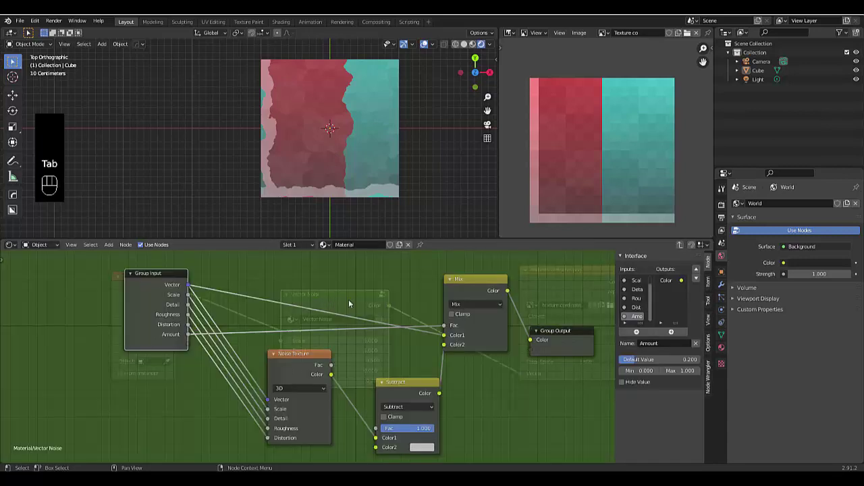
scroll(525, 375, "down", 1)
scroll(524, 371, "down", 1)
scroll(520, 379, "up", 2)
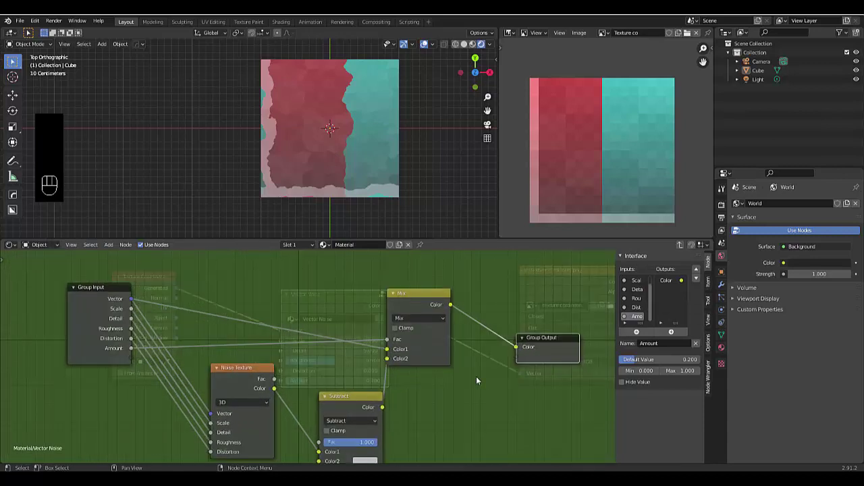
key("shift+a")
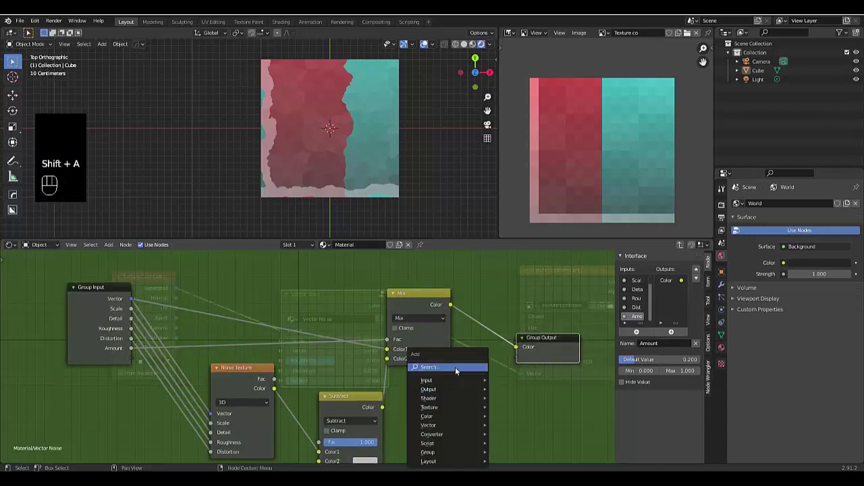
left_click(455, 366)
type("vec")
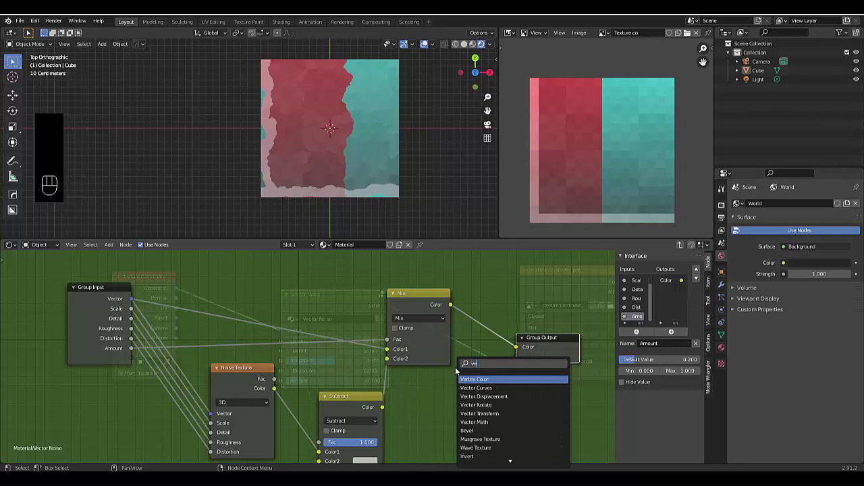
key("Down")
key("Down")
key("Down")
key("Down")
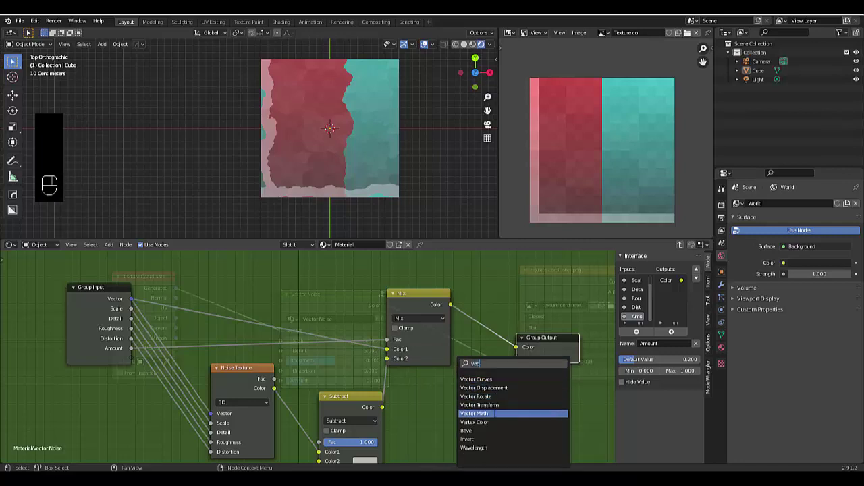
key("Up")
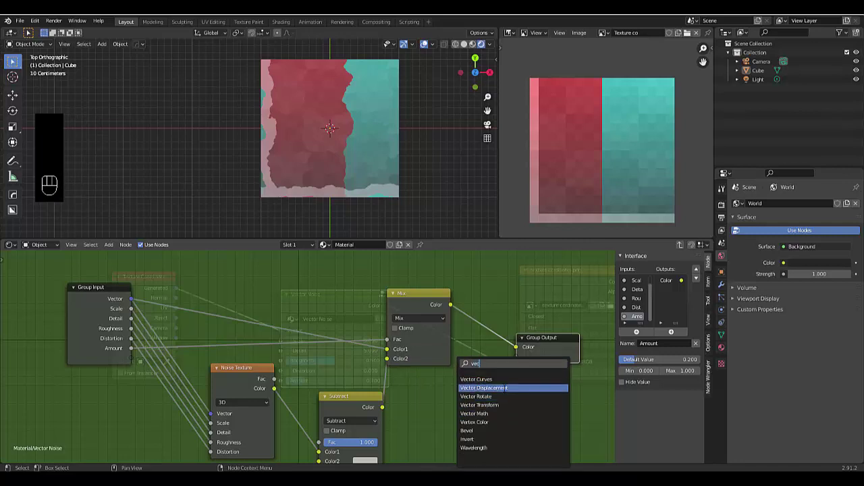
type("to")
left_click(500, 405)
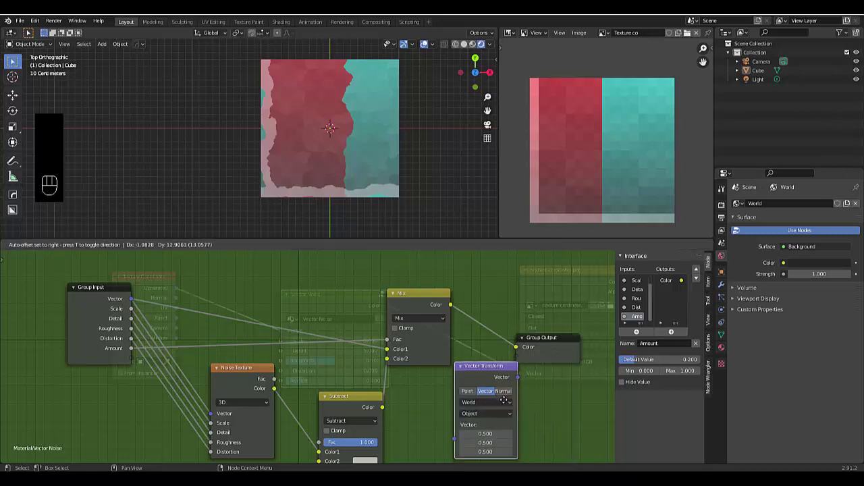
left_click(478, 432)
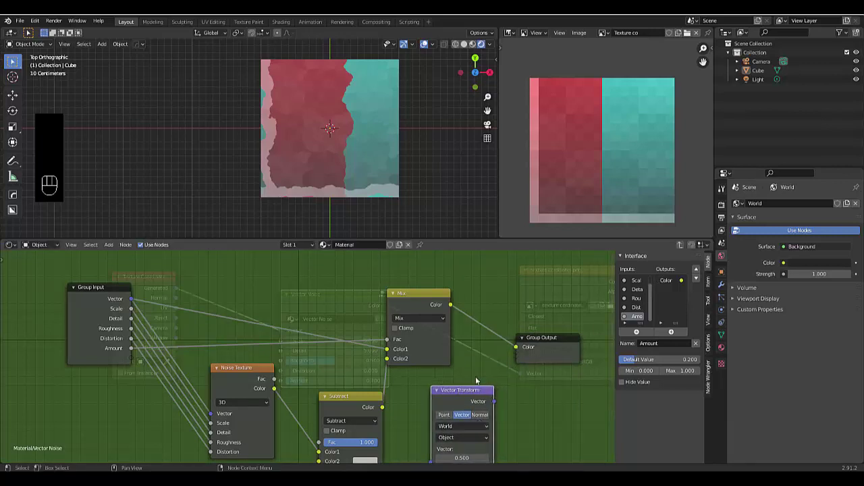
Disconnect the Mix node from Group Output and remove the group's Color output
left_click_drag(516, 347, 503, 358)
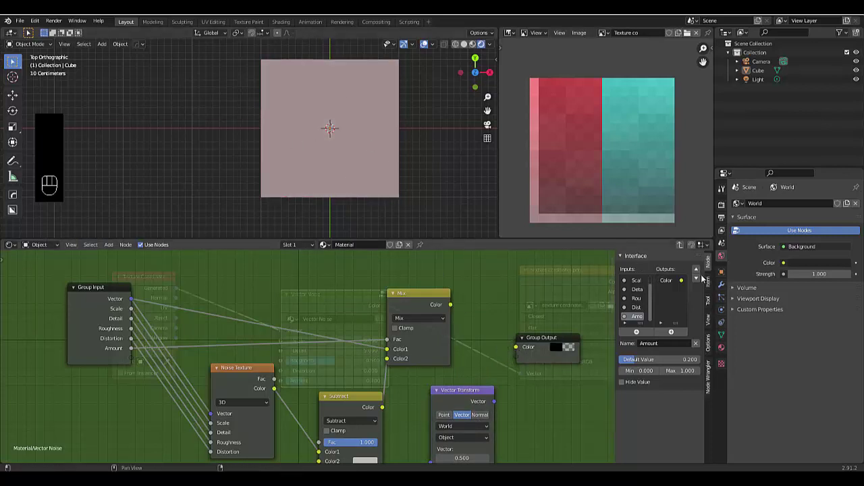
left_click(667, 280)
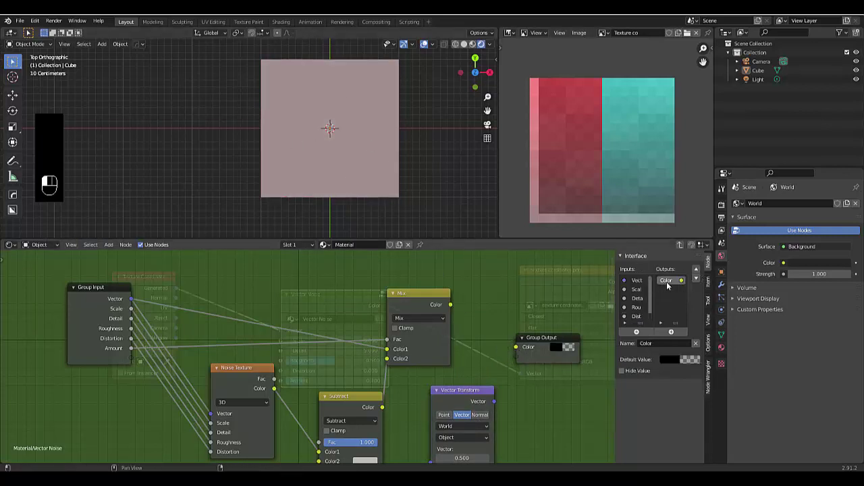
left_click(696, 343)
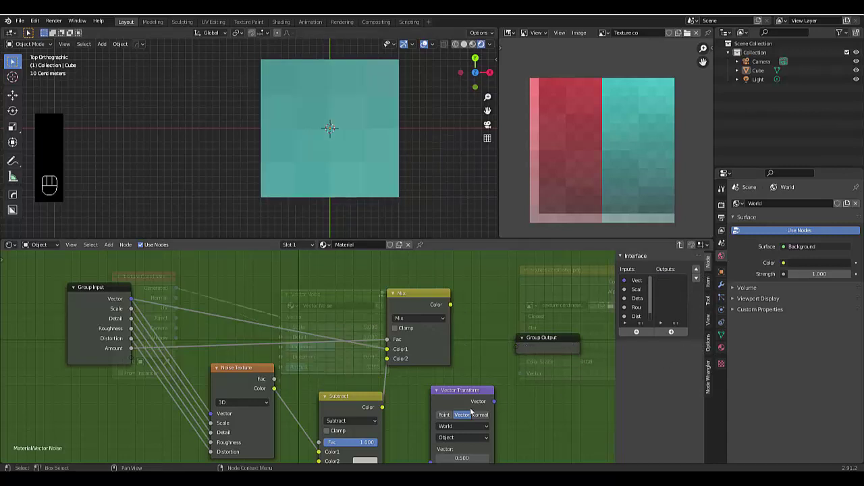
Create a Vector group output from the Vector Transform node, and replace that node with the Mix node's Color as its source
left_click_drag(494, 401, 515, 347)
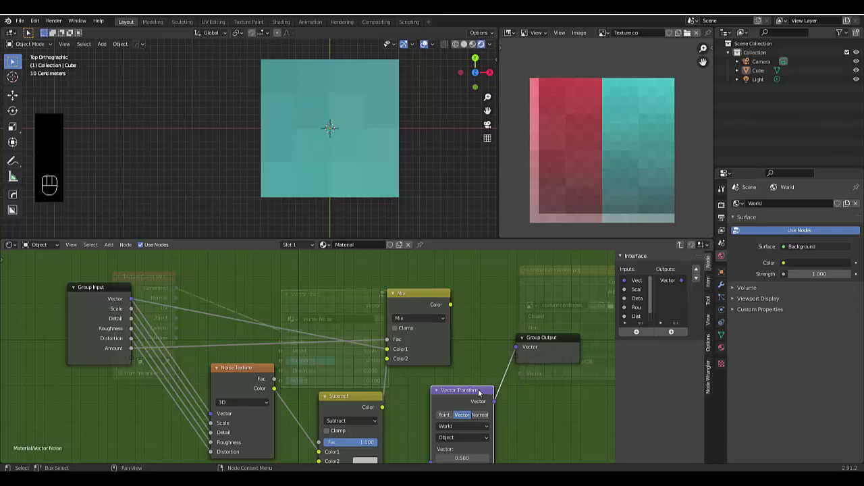
key("x")
left_click_drag(451, 304, 516, 347)
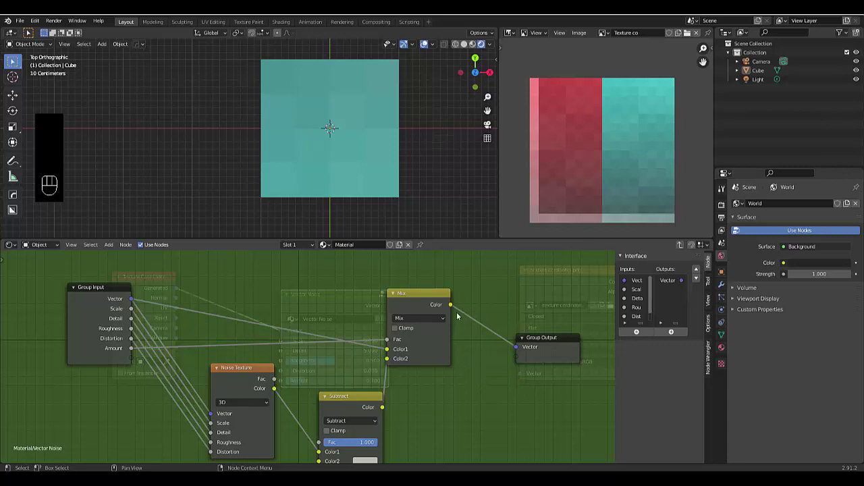
Leave the Vector Noise group and connect its Vector output to the image texture's Vector input
left_click_drag(451, 305, 516, 347)
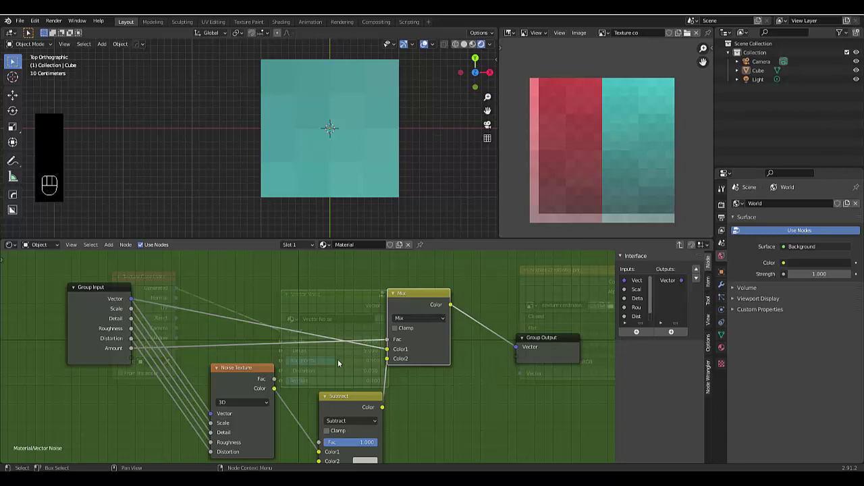
scroll(333, 364, "down", 1)
scroll(413, 397, "up", 1)
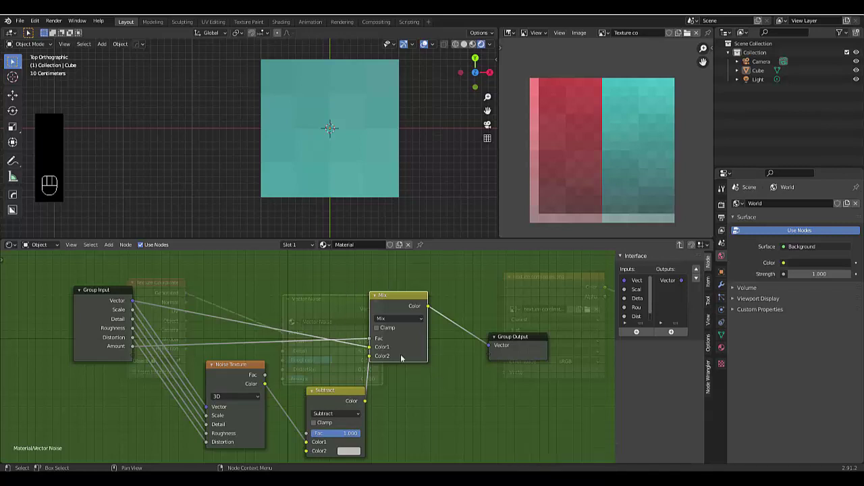
key("Tab")
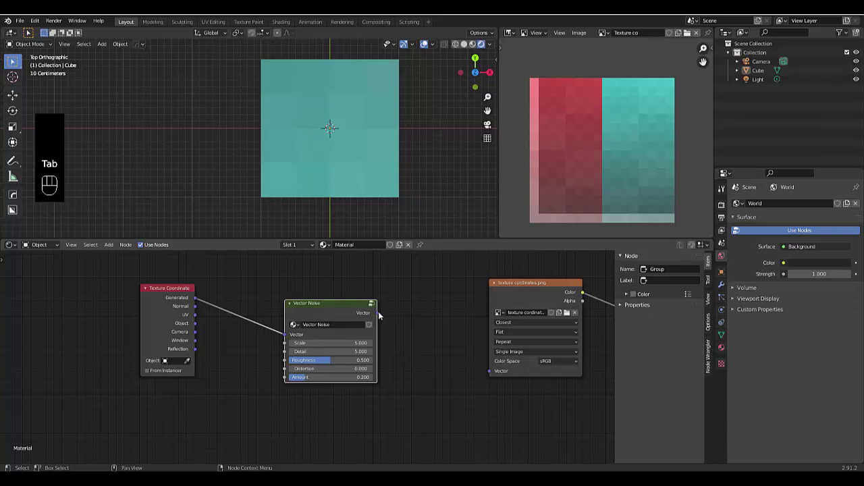
left_click(424, 342)
left_click_drag(377, 312, 492, 372)
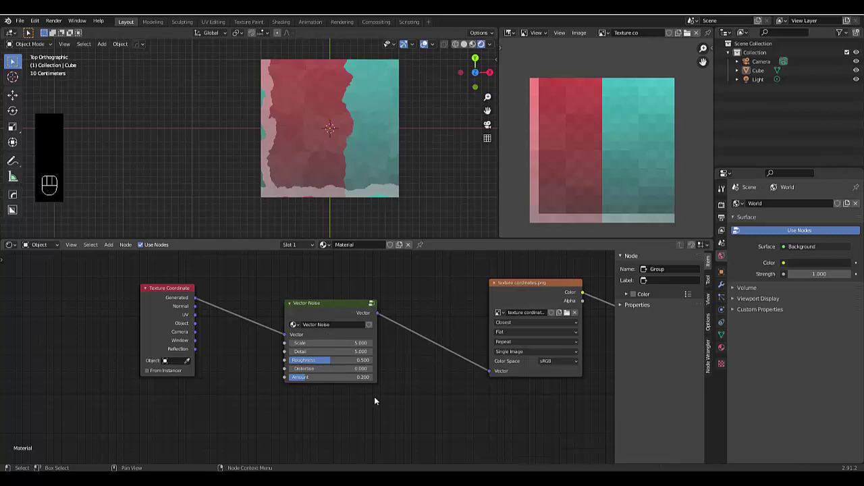
Enable the fake user for the Vector Noise node group and check its entry among the groups available to add
left_click(369, 325)
key("shift+a")
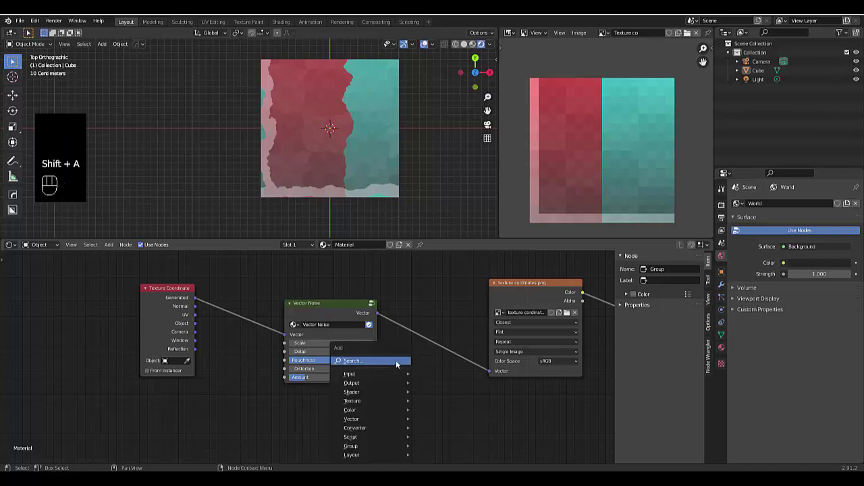
mouse_move(378, 446)
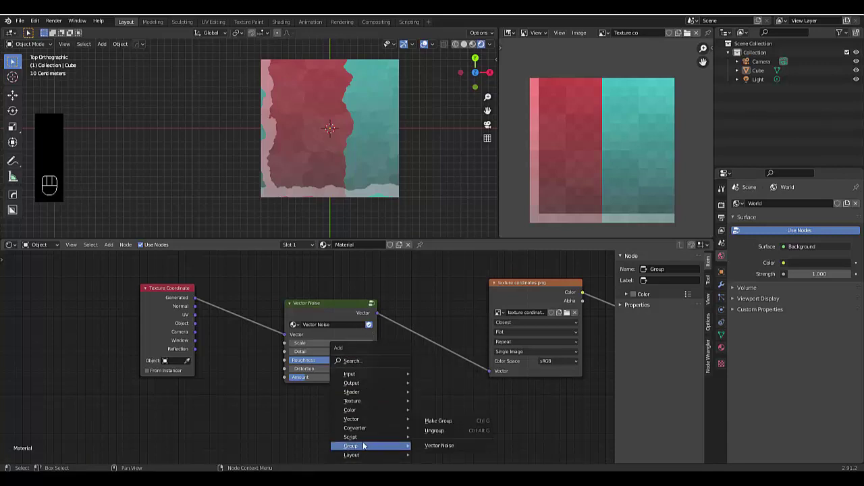
key("Escape")
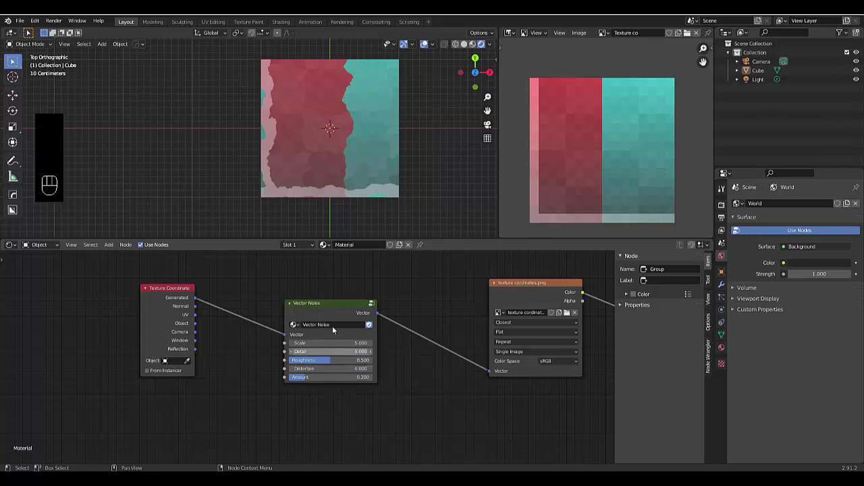
Move Vector Noise closer to Texture Coordinate and replace the image texture with a direct link from Vector Noise to Emission's Color
left_click_drag(321, 316, 287, 314)
scroll(270, 383, "down", 1)
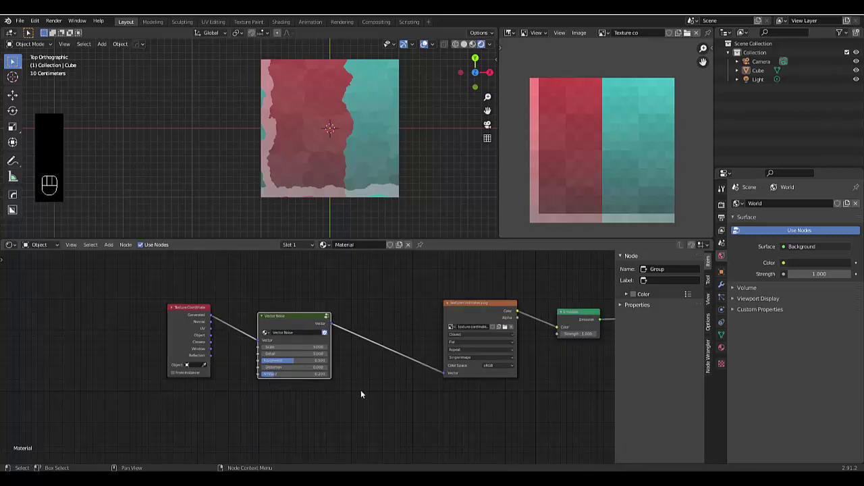
scroll(365, 386, "down", 1)
left_click_drag(456, 316, 429, 302)
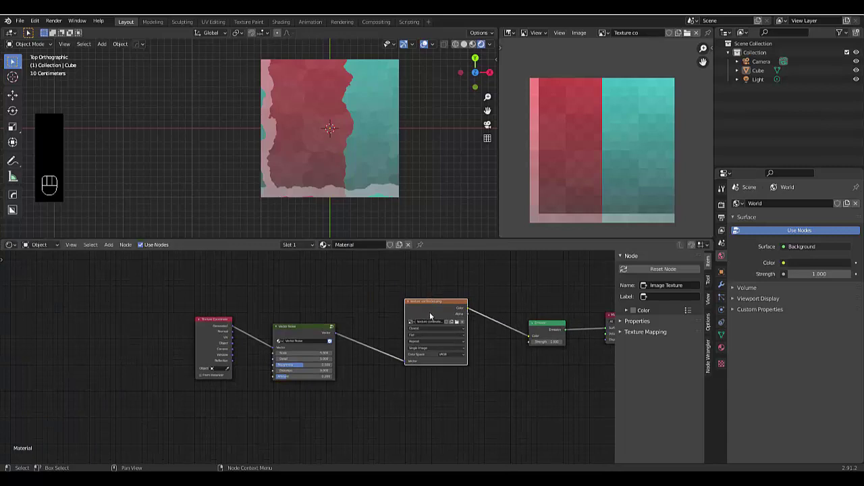
key("ctrl")
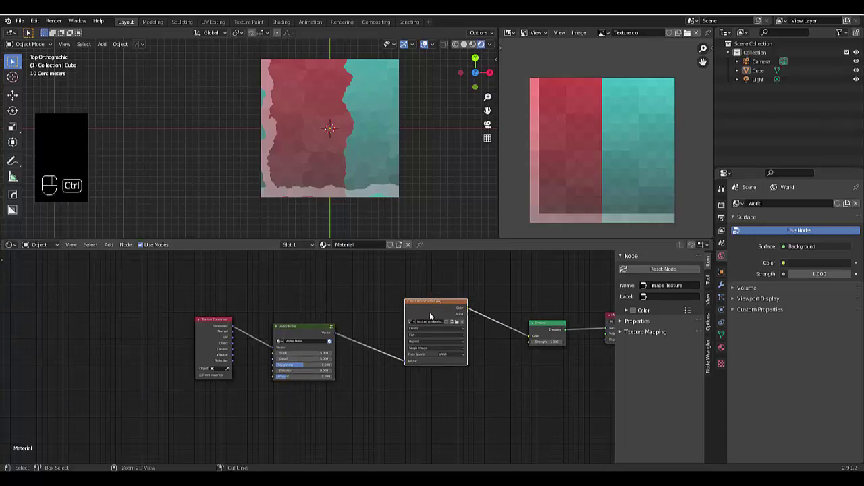
key("ctrl+x")
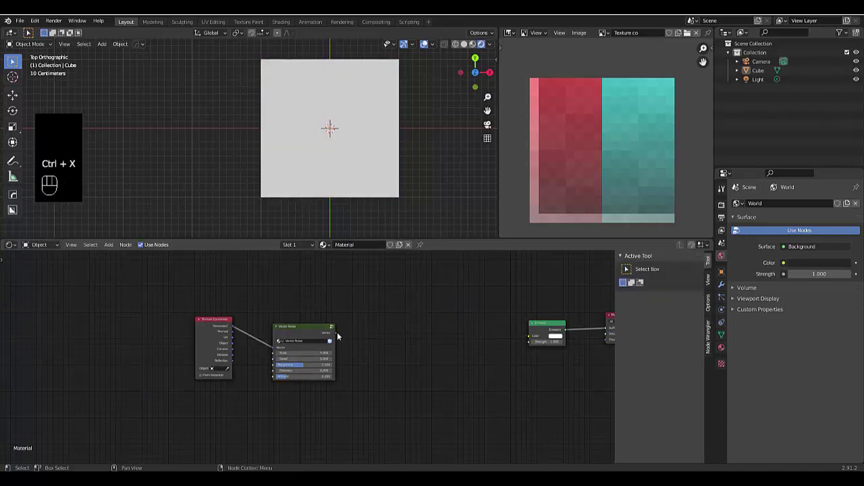
left_click_drag(334, 334, 530, 339)
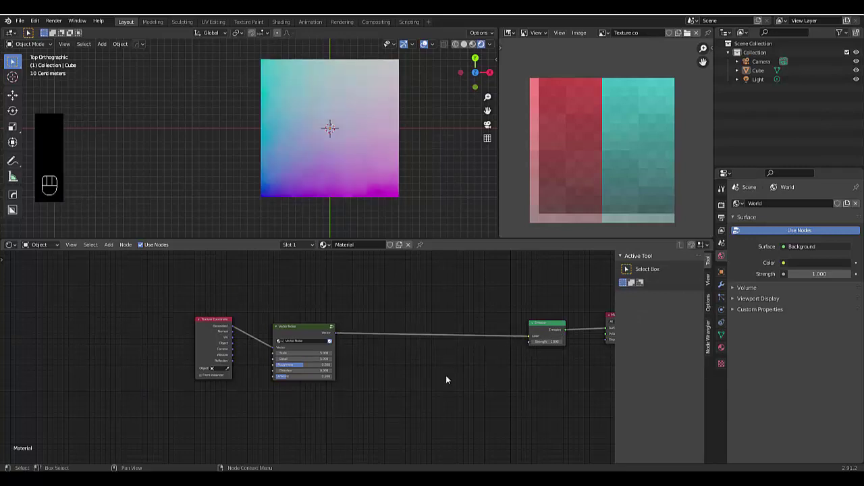
Add a Noise Texture node on the link between Vector Noise and Emission
key("shift+a")
left_click(422, 367)
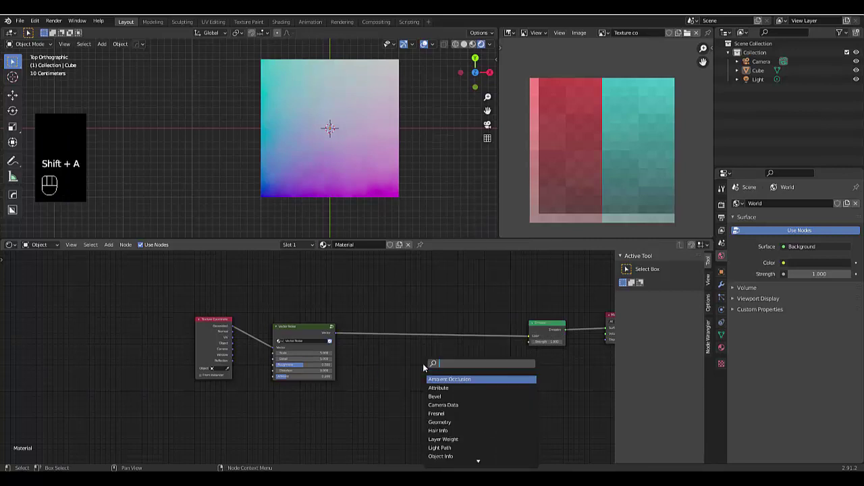
type("noi")
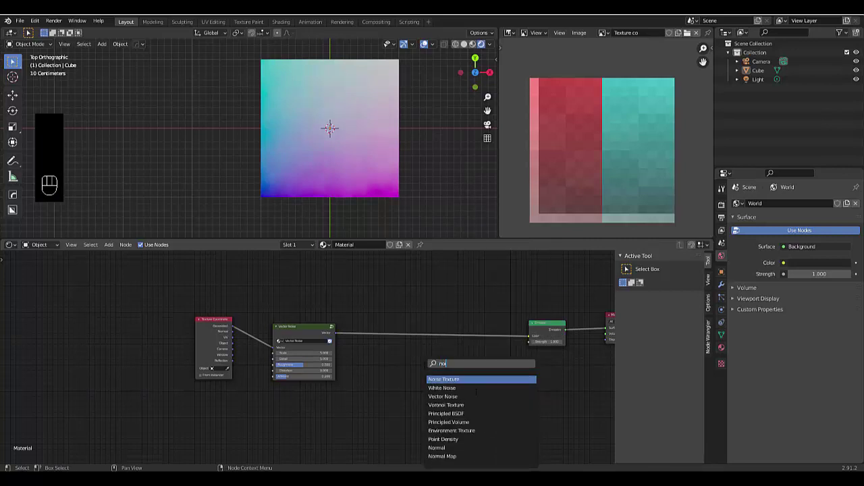
key("Return")
left_click(466, 338)
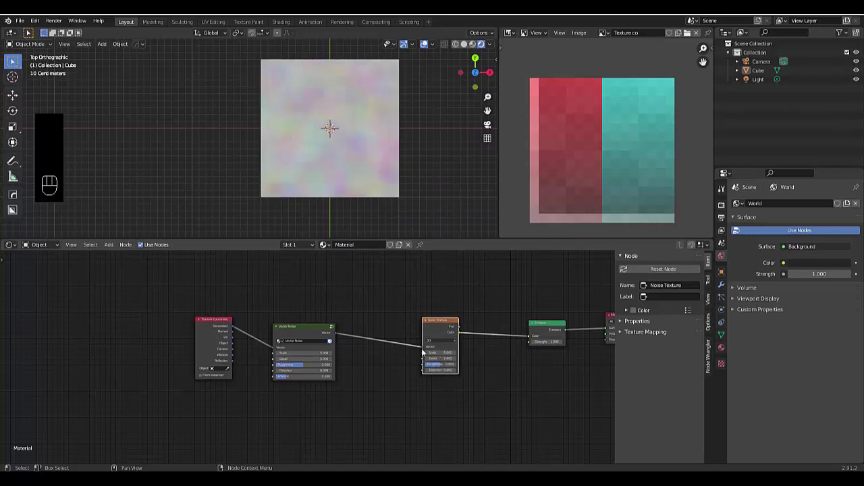
scroll(422, 351, "up", 3)
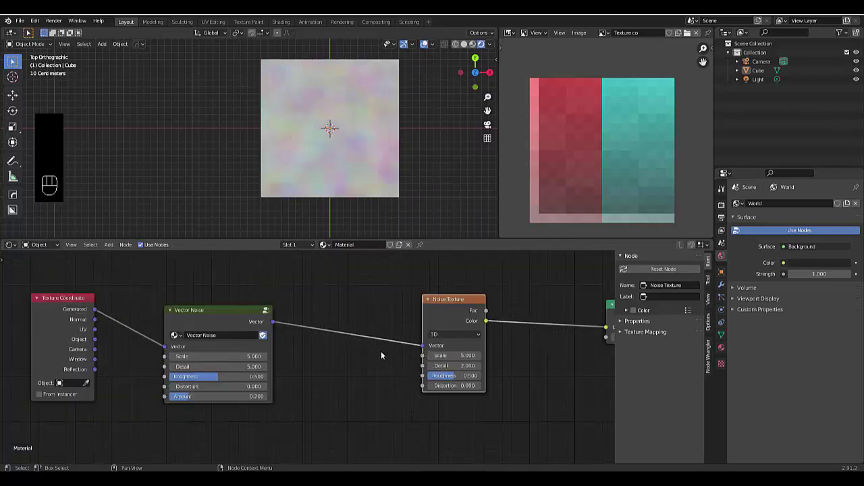
scroll(505, 328, "down", 1)
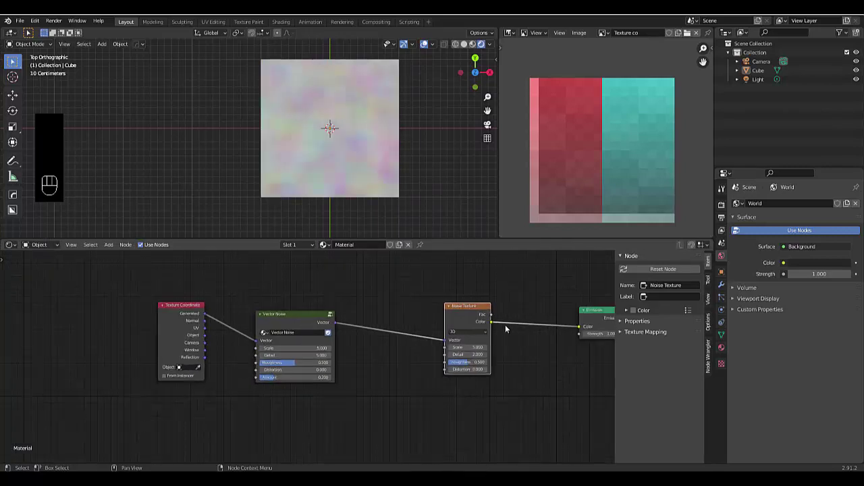
Try a Scale of 4 on Vector Noise and 8 on the Noise Texture
mouse_move(468, 347)
left_mouse_down()
mouse_move(500, 347)
mouse_move(454, 351)
left_mouse_up()
left_click_drag(297, 347, 286, 348)
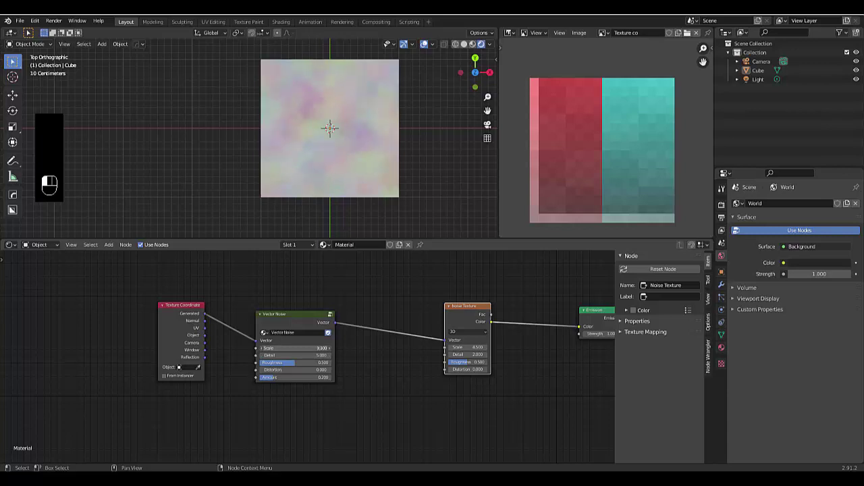
mouse_move(468, 347)
left_mouse_down()
mouse_move(499, 347)
mouse_move(484, 347)
left_mouse_up()
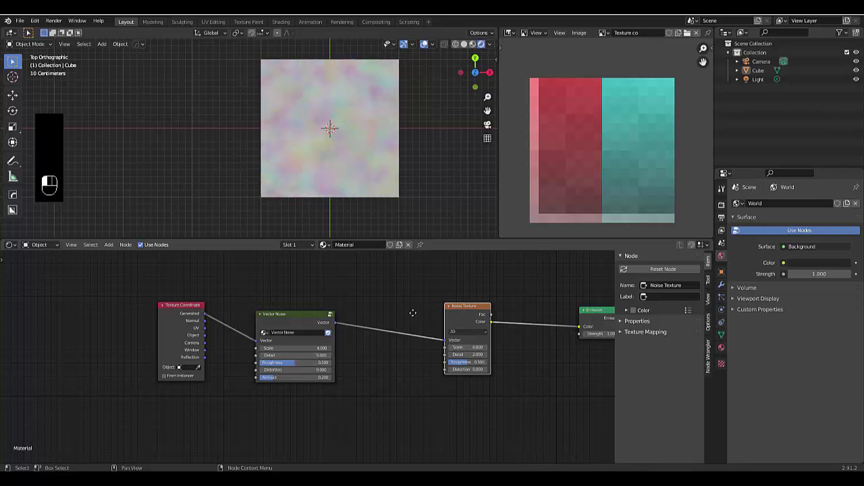
Move the Noise Texture node next to Vector Noise and set the Vector Noise Scale to 5
left_click_drag(462, 308, 376, 312)
scroll(331, 351, "up", 2)
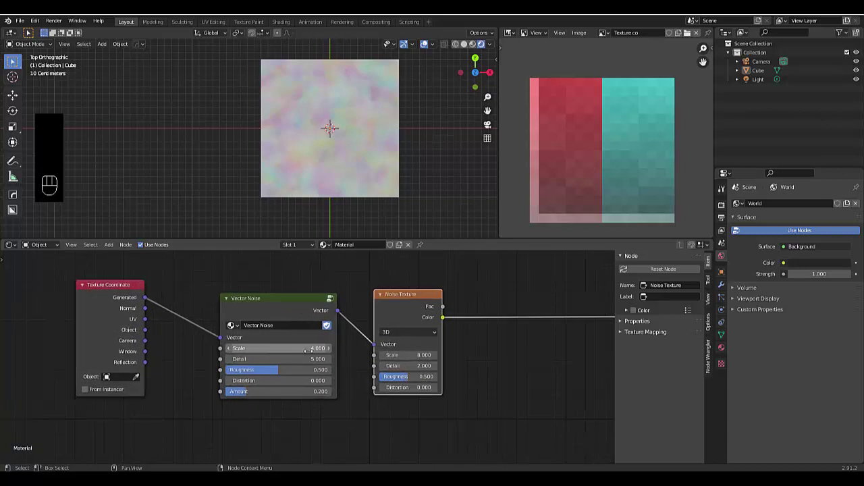
left_click(329, 349)
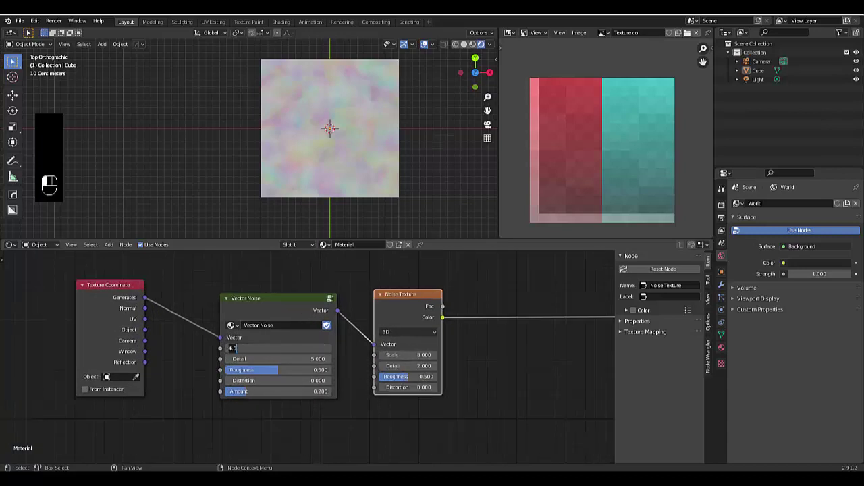
type("5")
key("Return")
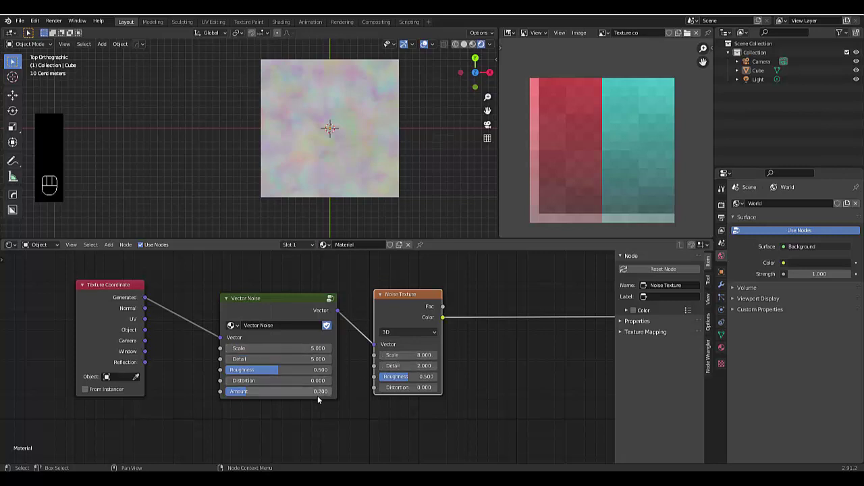
Set both the Scale and the Detail of the Noise Texture node to 5
left_click(422, 356)
key("Return")
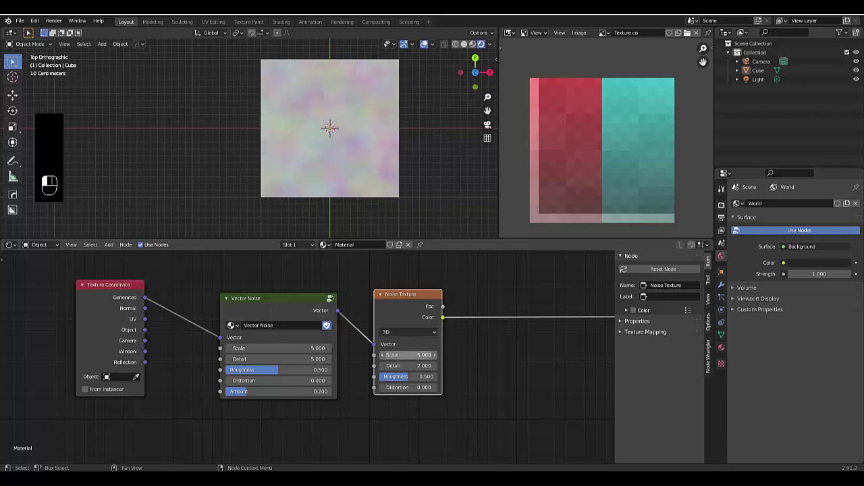
left_click(415, 366)
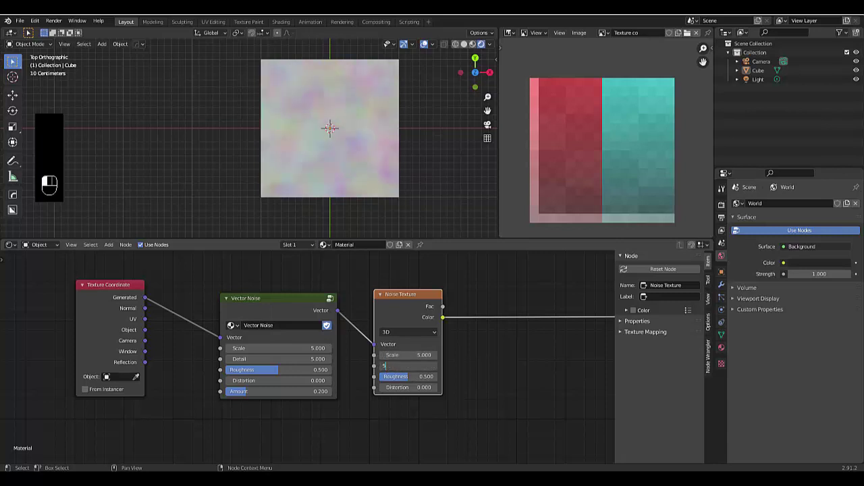
key("Return")
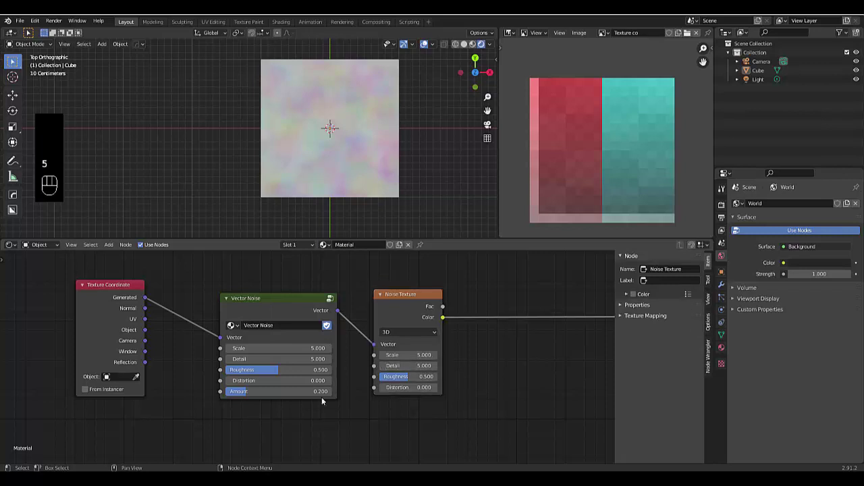
Insert a ColorRamp node on the link between the Noise Texture and Emission
scroll(385, 409, "down", 4)
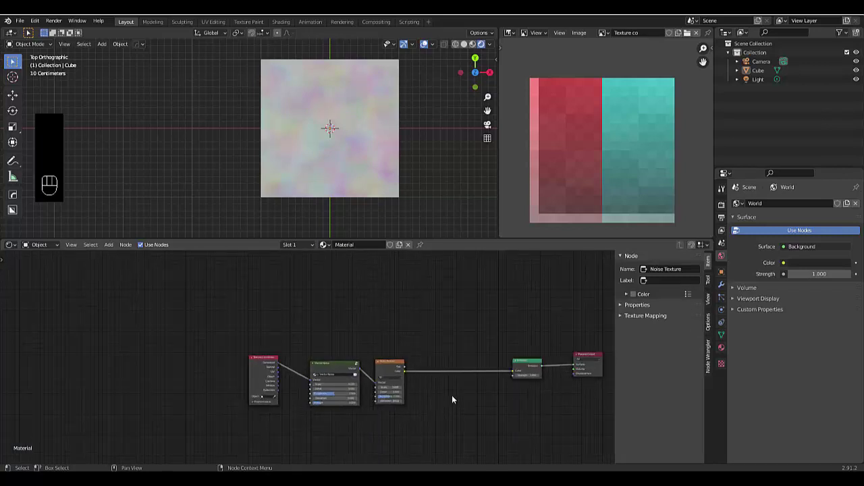
scroll(451, 390, "up", 2)
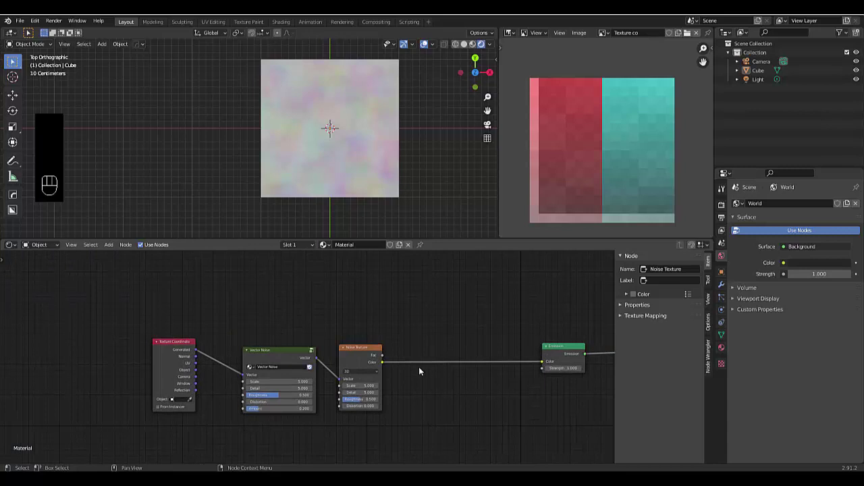
key("shift+a")
left_click(419, 368)
type("color")
key("Down")
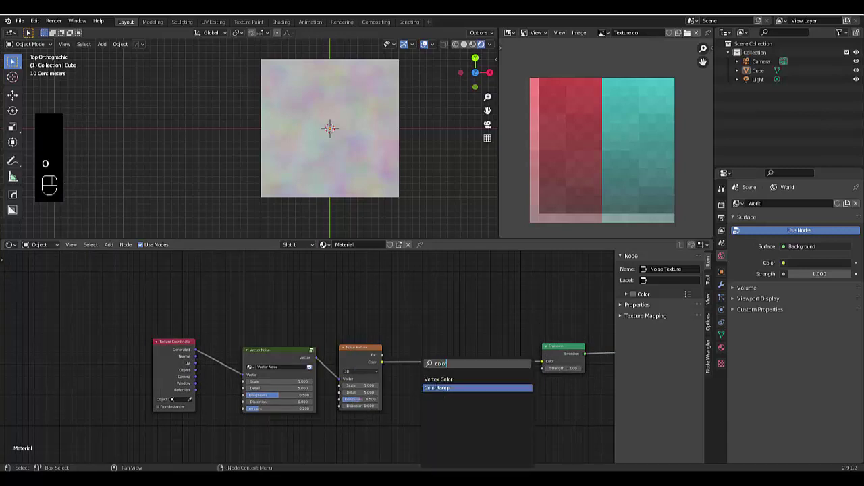
key("Return")
left_click(439, 360)
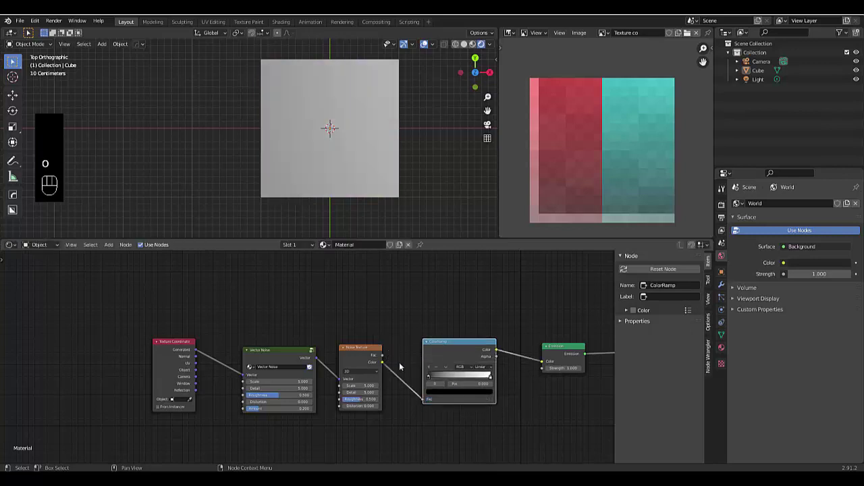
Increase the ColorRamp contrast by moving the black stop to about 0.44 and the white stop inward to about 0.7
scroll(368, 426, "down", 3)
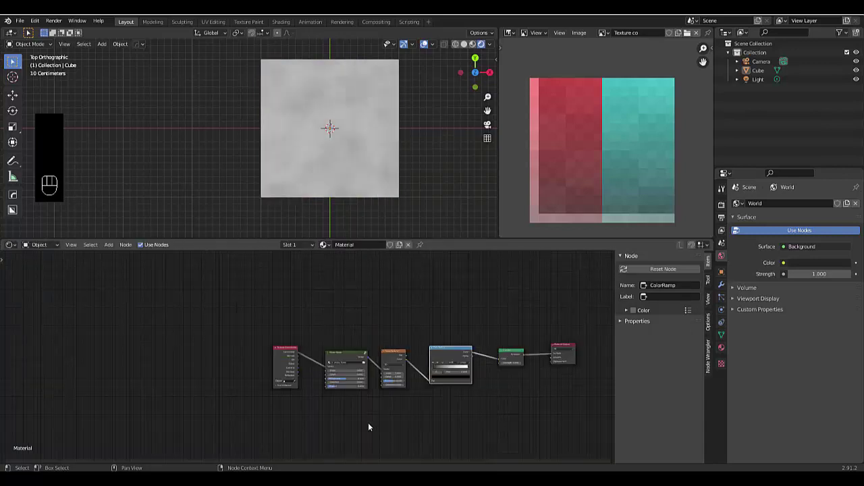
scroll(336, 101, "up", 3)
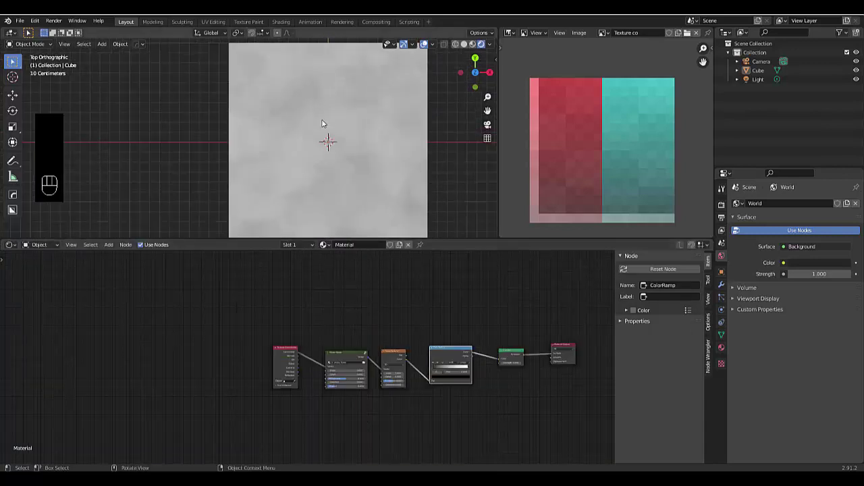
left_click(464, 44)
left_click(480, 44)
scroll(457, 399, "down", 2)
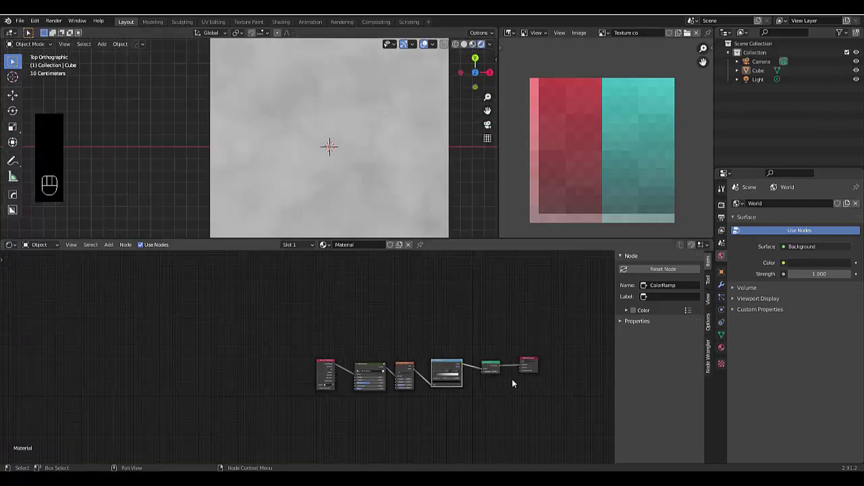
scroll(517, 379, "up", 4)
scroll(417, 380, "up", 2)
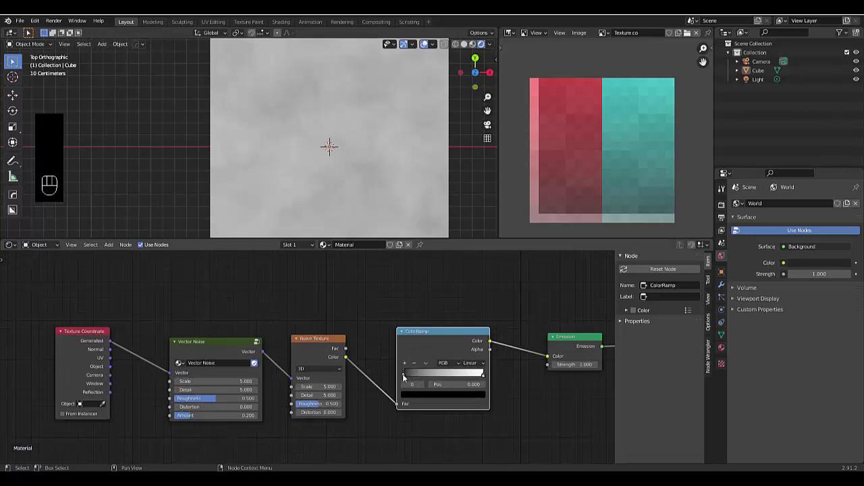
mouse_move(427, 373)
left_mouse_down()
mouse_move(482, 376)
mouse_move(439, 374)
left_mouse_up()
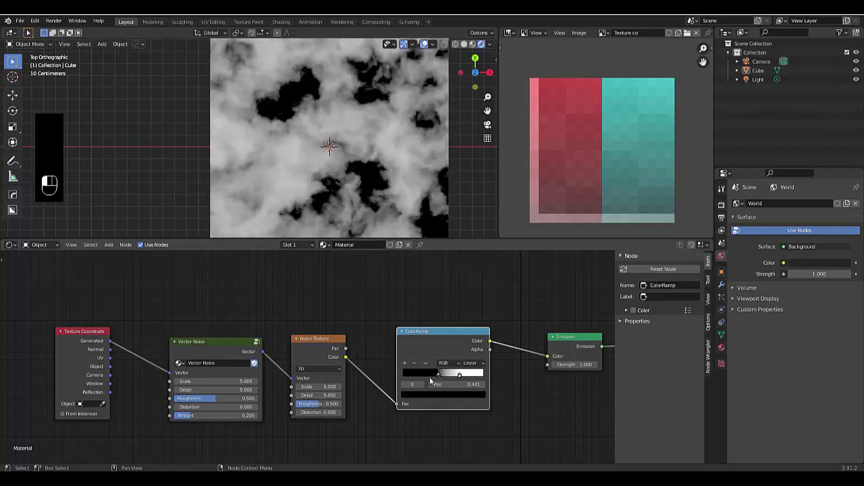
scroll(341, 282, "down", 1)
scroll(348, 137, "down", 5)
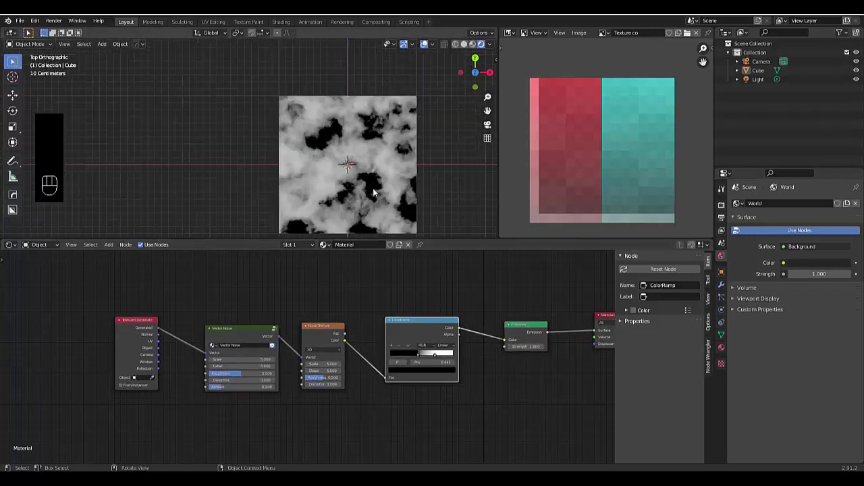
Refine the ColorRamp contrast by moving the black stop to 0.473 and slightly adjusting the white stop
scroll(348, 137, "up", 3)
scroll(349, 133, "down", 2)
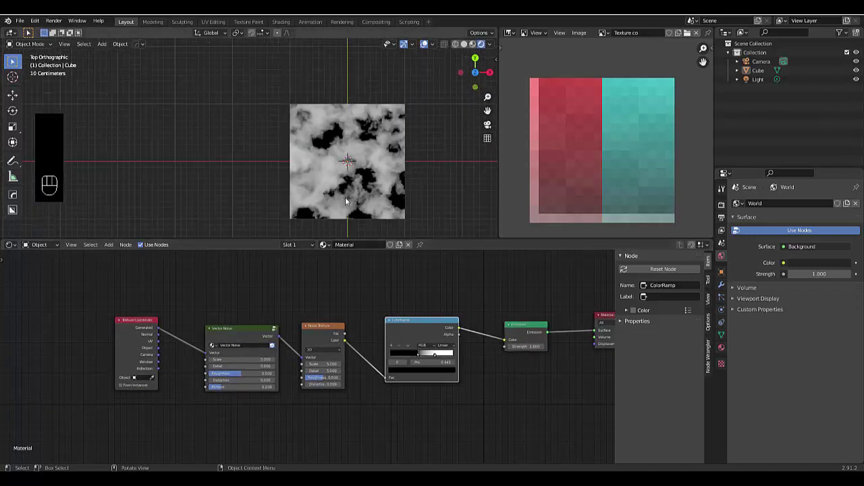
scroll(341, 182, "up", 4)
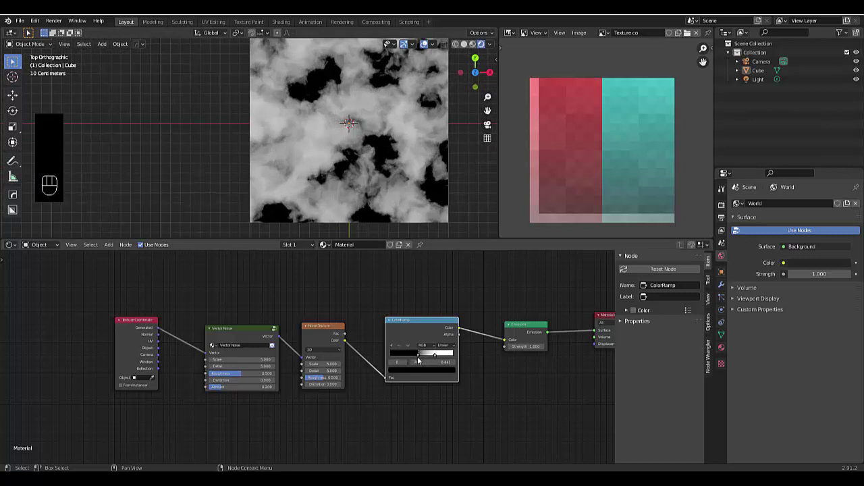
scroll(419, 359, "up", 4)
left_click_drag(418, 355, 396, 356)
mouse_move(452, 356)
left_mouse_down()
mouse_move(407, 356)
mouse_move(457, 356)
left_mouse_up()
left_click_drag(397, 354, 422, 354)
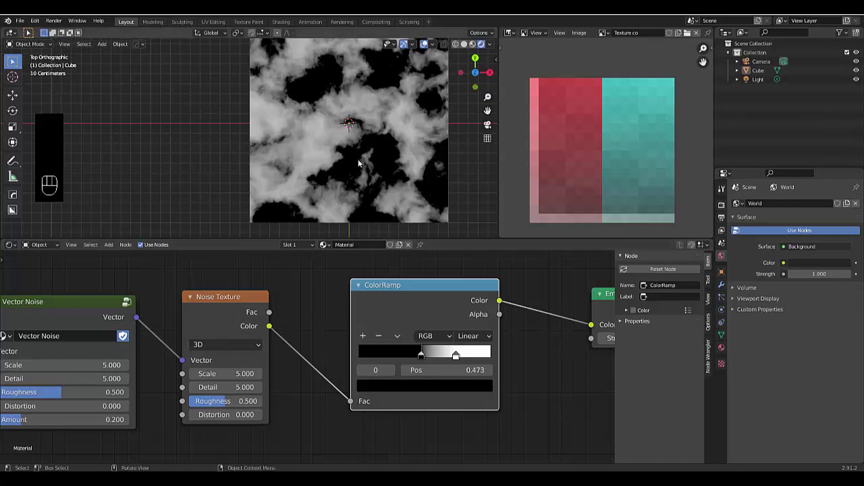
scroll(358, 158, "down", 4)
scroll(359, 157, "up", 2)
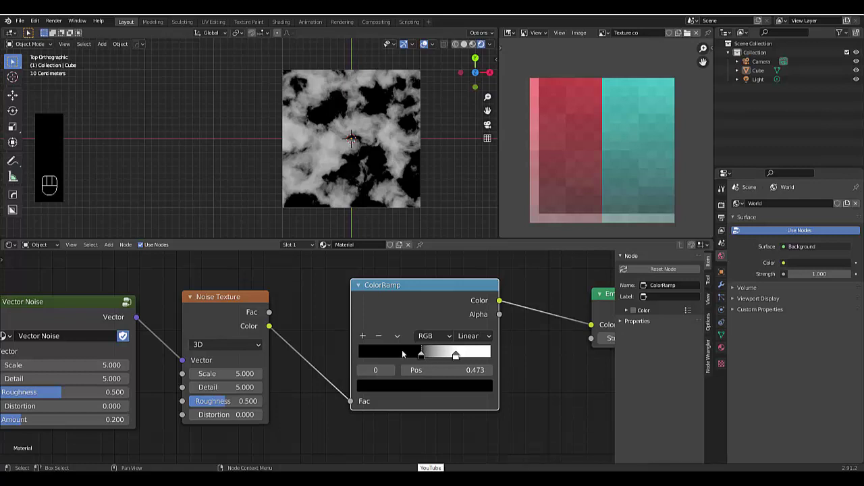
Combine the Vector Noise and Noise Texture nodes into a new node group
scroll(403, 354, "down", 2)
scroll(403, 354, "down", 2)
scroll(218, 397, "up", 4)
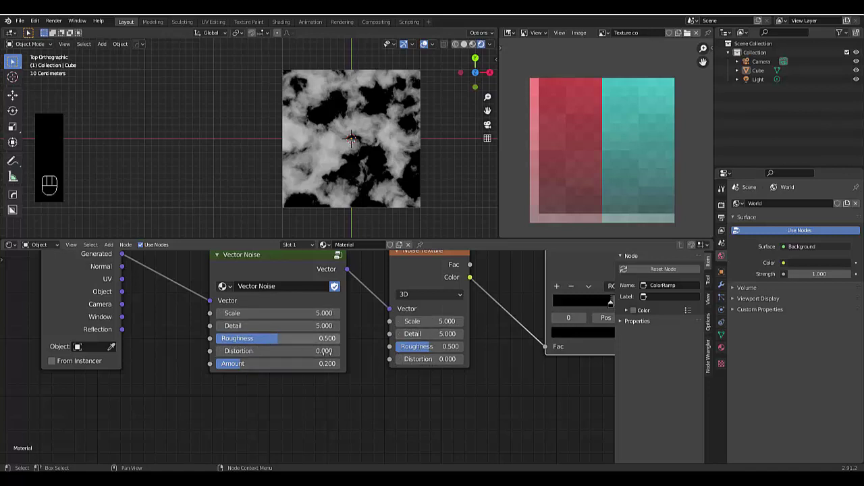
scroll(323, 365, "down", 3)
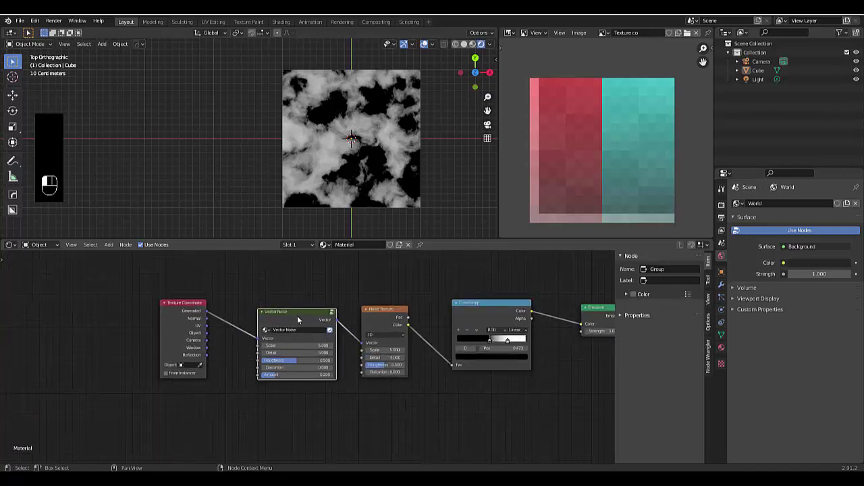
left_click(385, 322)
key("ctrl")
key("ctrl+g")
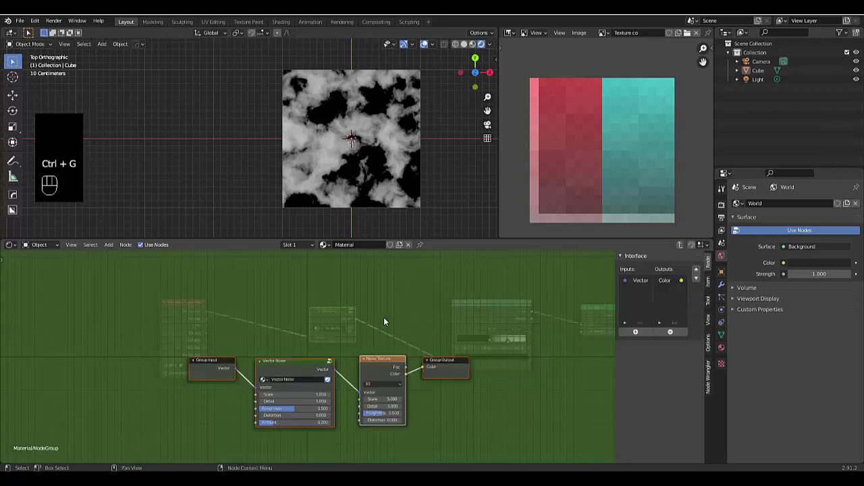
Expose Vector Noise's Scale, Detail, Roughness, Distortion and Amount as inputs of the new group
scroll(277, 425, "up", 2)
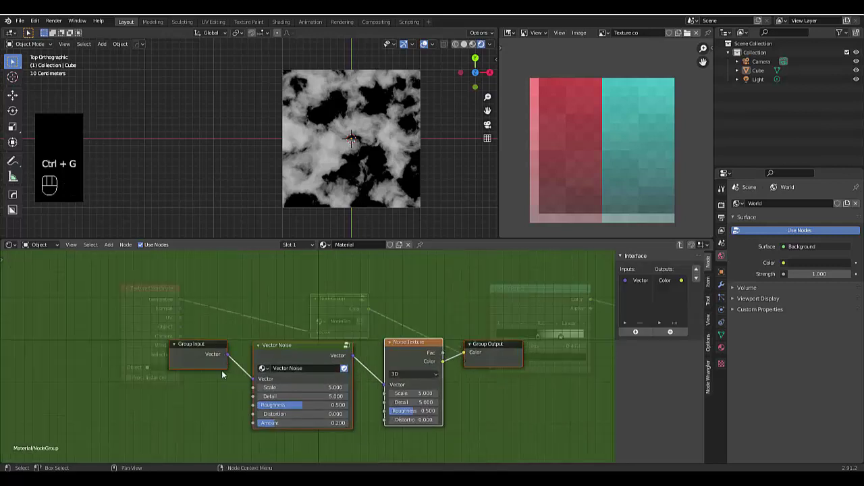
left_click_drag(229, 367, 254, 414)
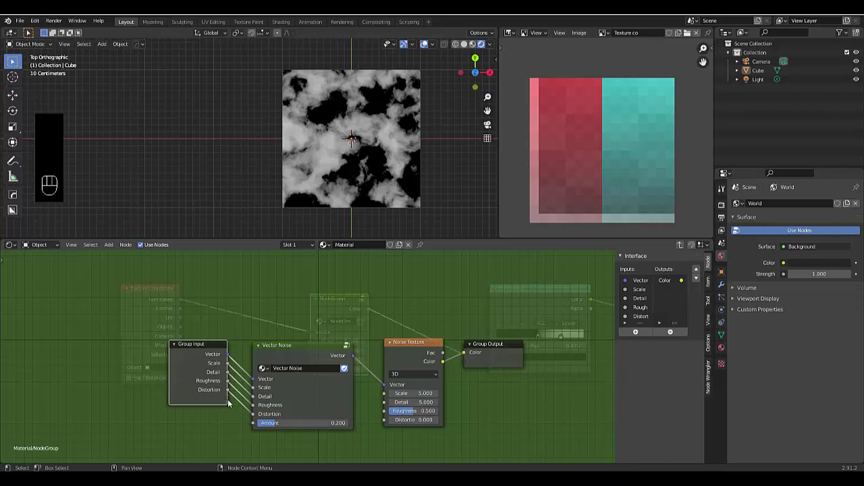
left_click_drag(229, 403, 254, 423)
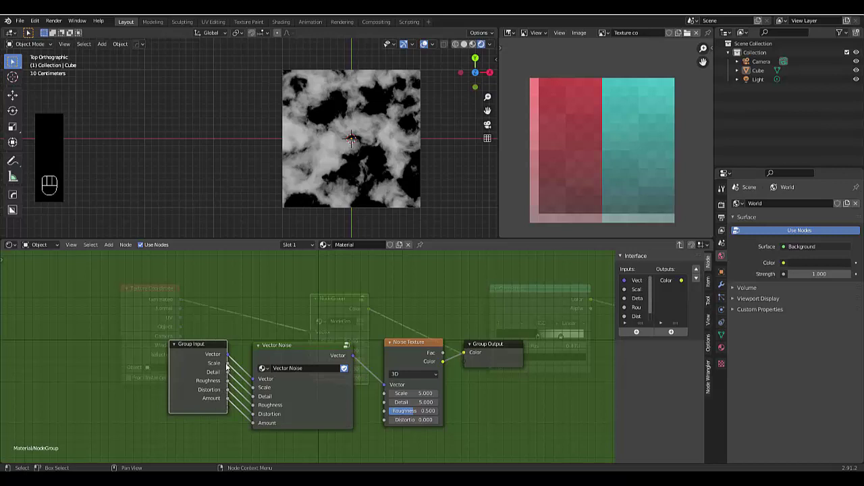
Link the group's Scale, Detail, Roughness and Distortion inputs to the Noise Texture too, and move Group Input away from Vector Noise
left_click_drag(227, 364, 384, 393)
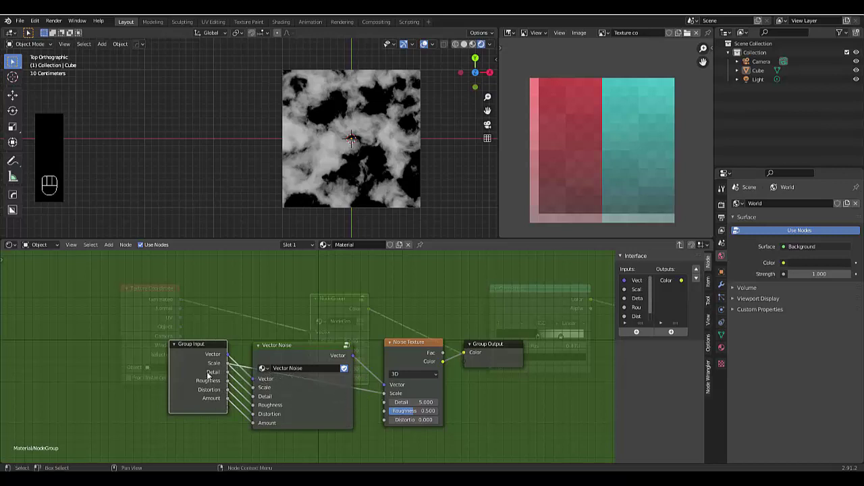
left_click_drag(228, 372, 384, 401)
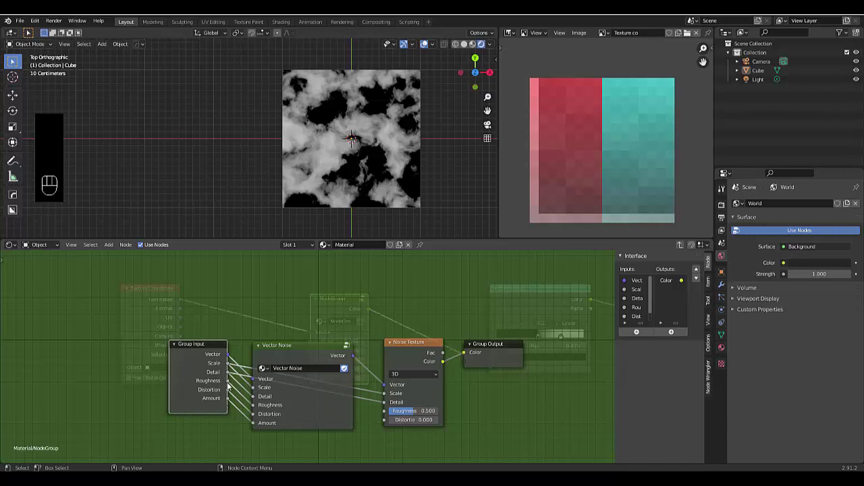
left_click_drag(229, 381, 384, 411)
left_click_drag(228, 389, 385, 419)
left_click_drag(202, 349, 79, 333)
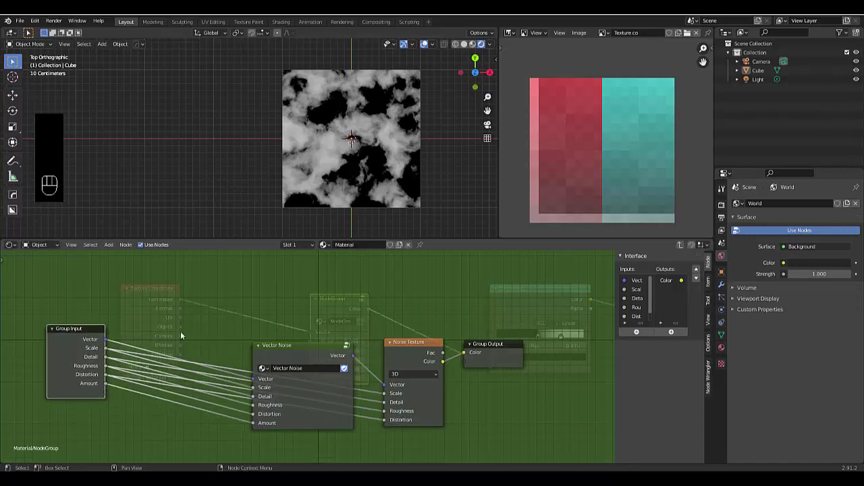
Add a Math node inside the group and route the Scale input through it into Vector Noise's Scale
key("shift+a")
left_click(164, 311)
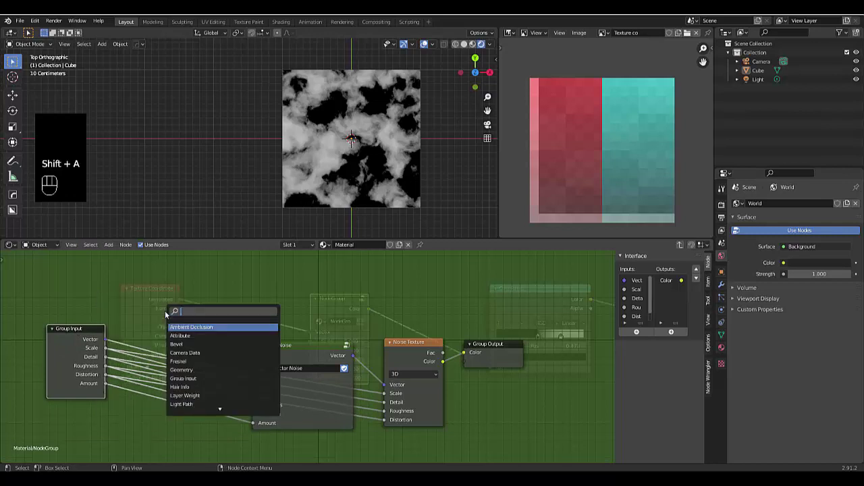
type("math")
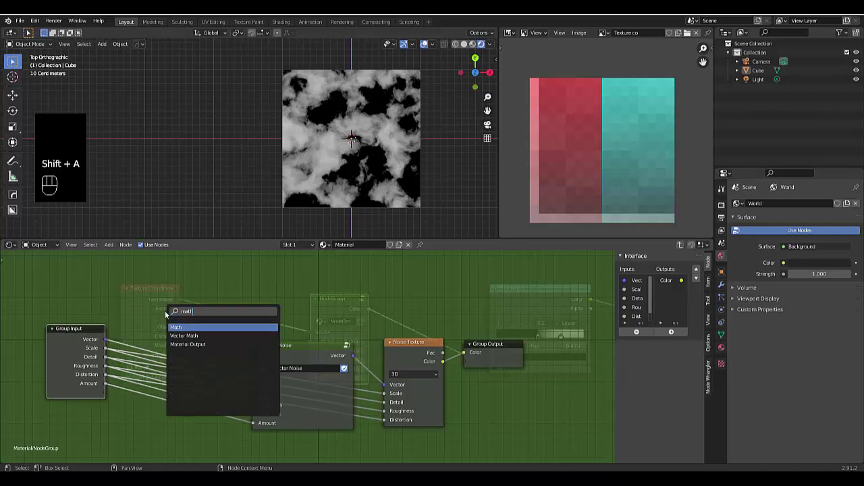
left_click(177, 327)
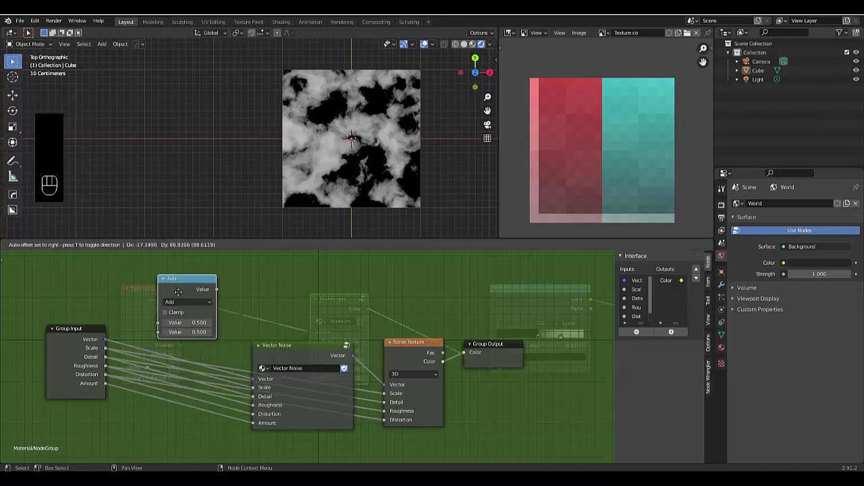
left_click(176, 295)
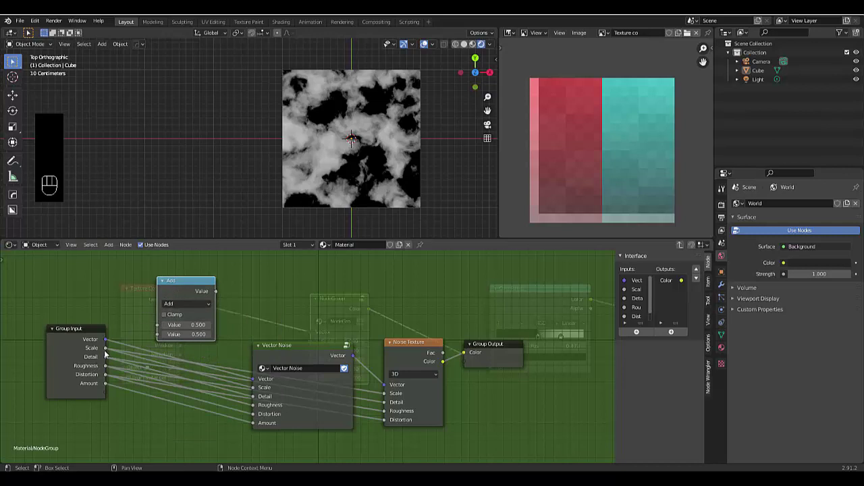
left_click_drag(105, 347, 156, 327)
left_click_drag(216, 292, 252, 387)
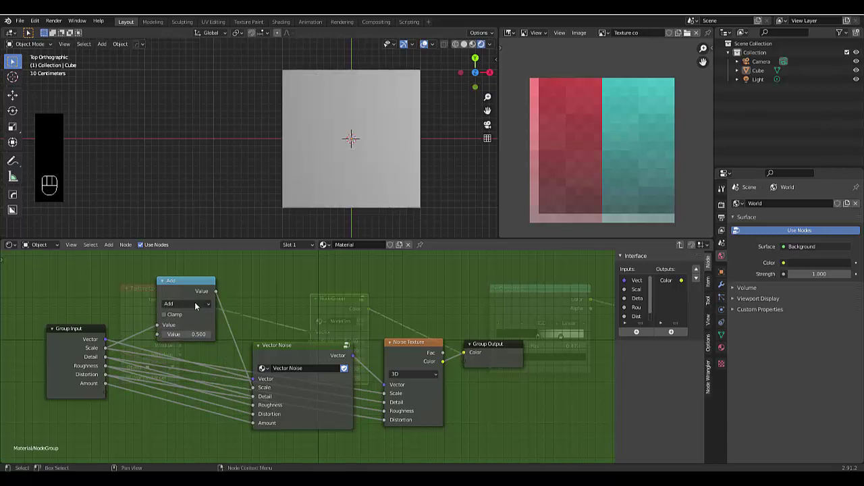
Change the Math node's operation to Multiply and set its second value to 1
left_click(194, 305)
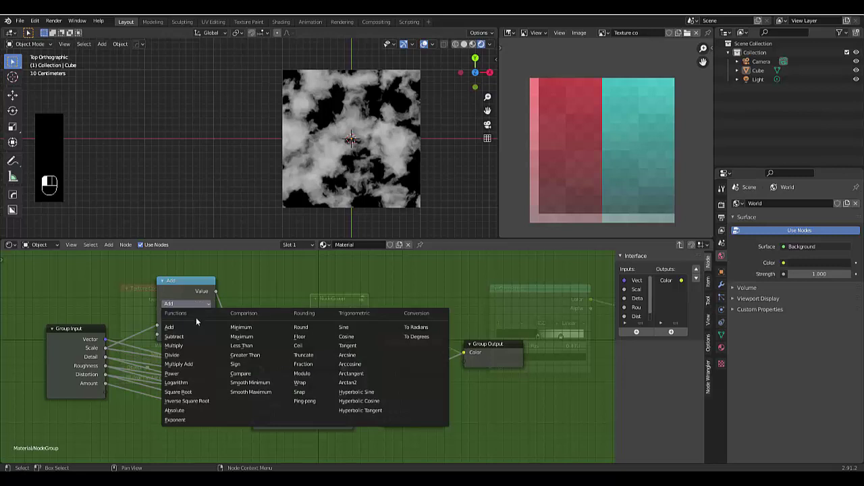
left_click(177, 346)
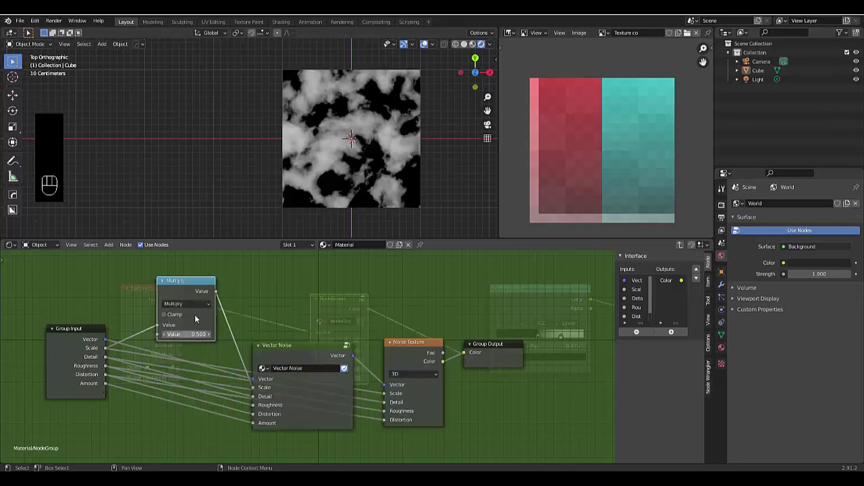
left_click(196, 335)
type("1")
key("Return")
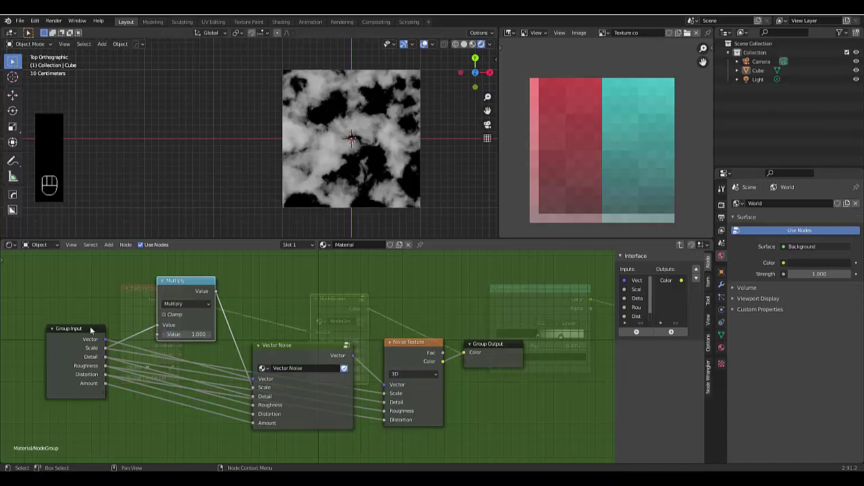
Spread out the Group Input, Multiply and Group Output nodes to tidy the group layout
left_click_drag(68, 331, 59, 327)
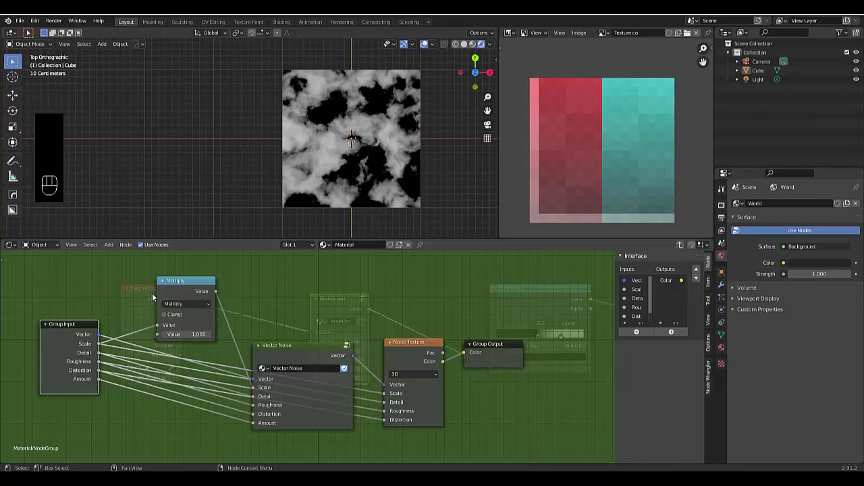
left_click_drag(174, 283, 192, 270)
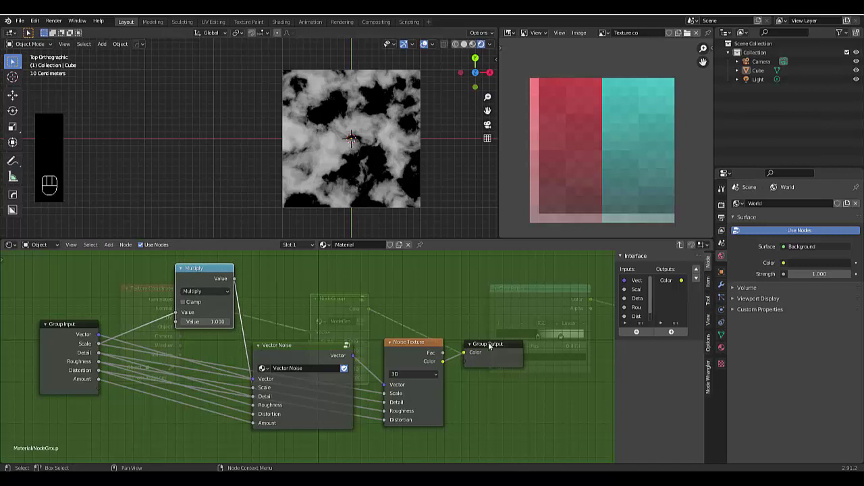
left_click_drag(490, 346, 521, 337)
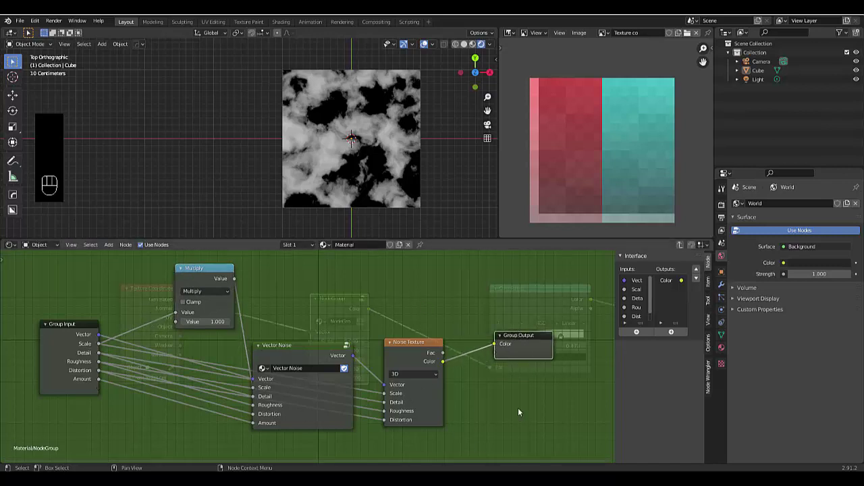
Expose the Noise Texture's Fac as a group output and Multiply's second value as a group input, leaving the group when done
left_click_drag(444, 352, 492, 359)
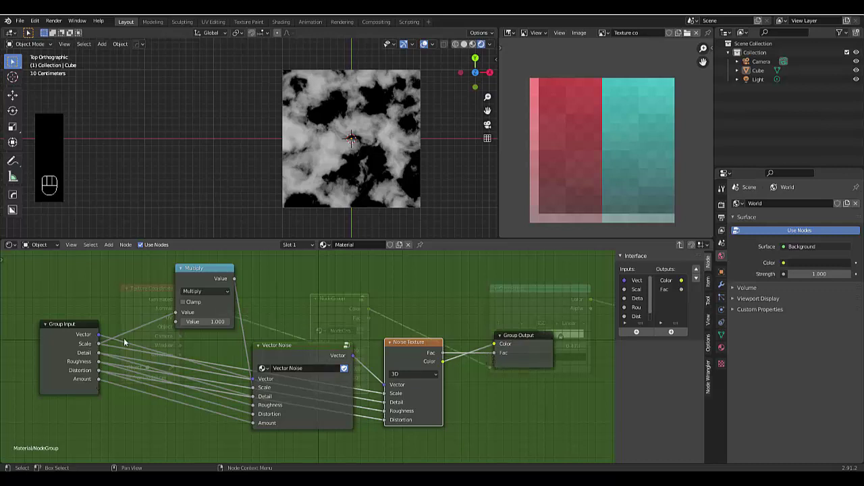
left_click_drag(98, 388, 175, 322)
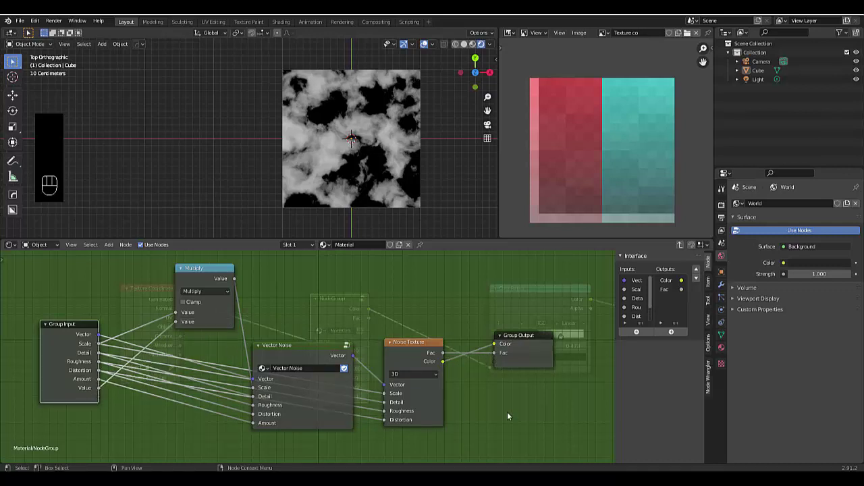
key("Tab")
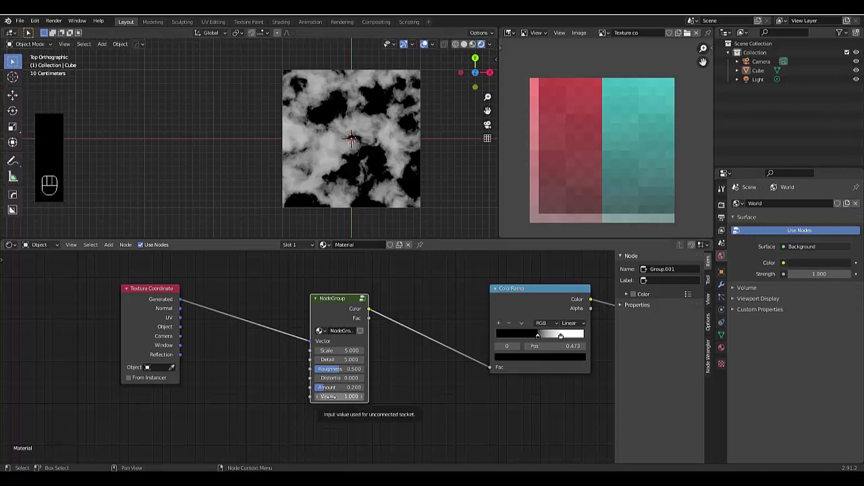
Test higher settings of the group node's Value input, and set it to 0
left_click_drag(328, 396, 447, 397)
left_click(339, 397)
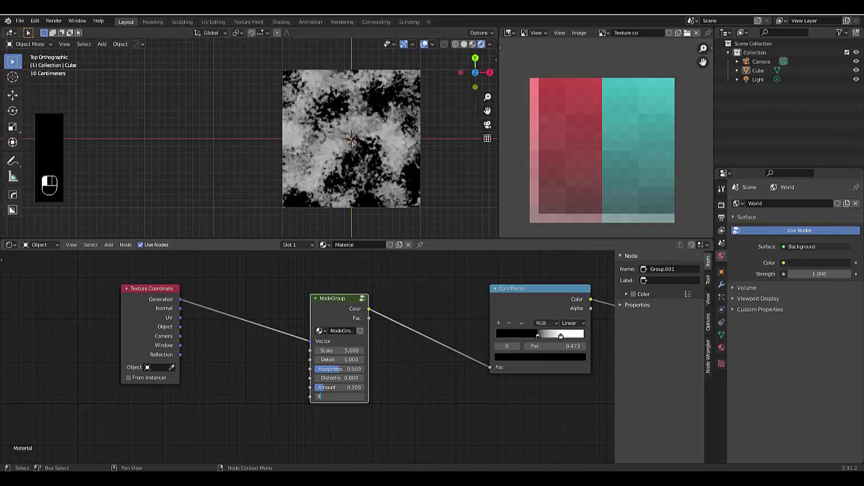
type("0")
key("Return")
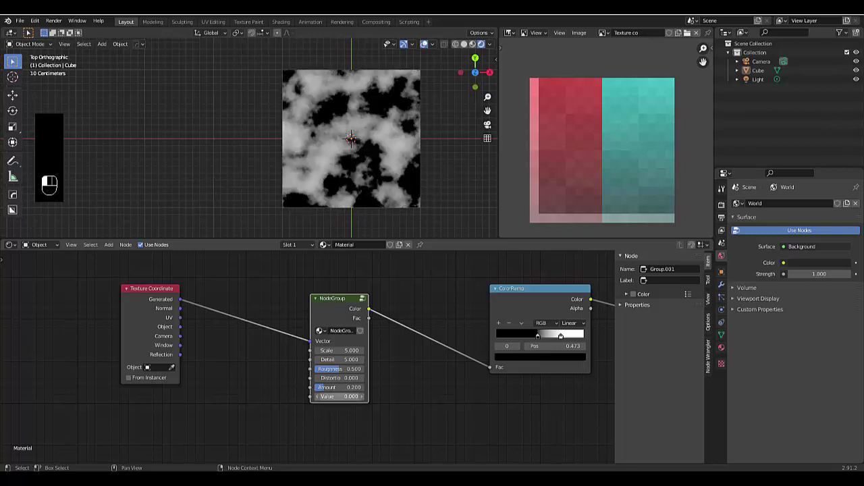
Rename the node group Oil and enable its fake user
left_click(342, 331)
type("Cl")
type("l")
key("Return")
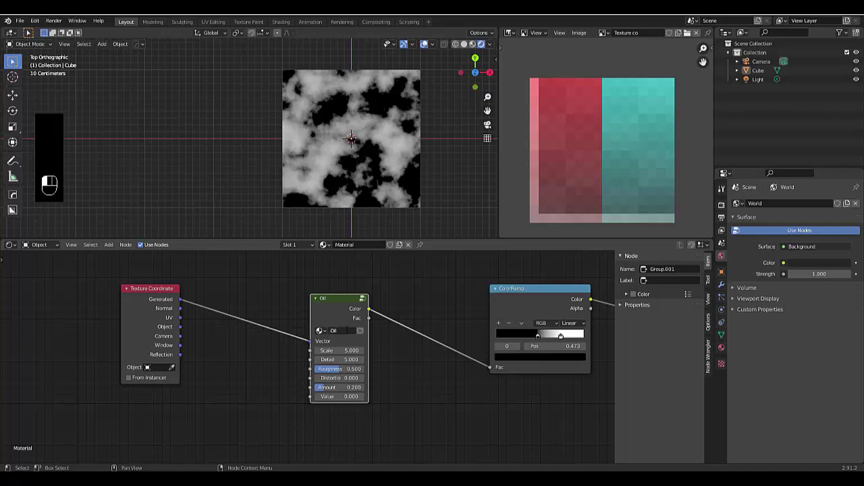
left_click(360, 331)
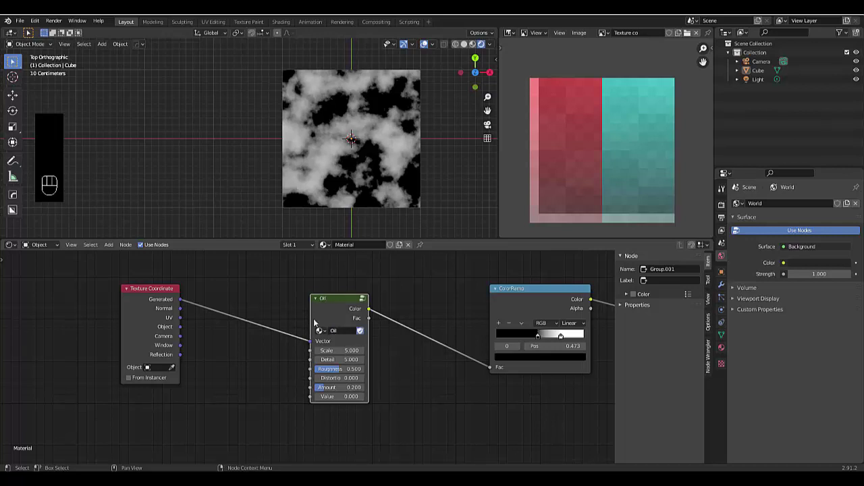
Reopen the Oil group for editing and rename its Value input to Oil Size
key("Tab")
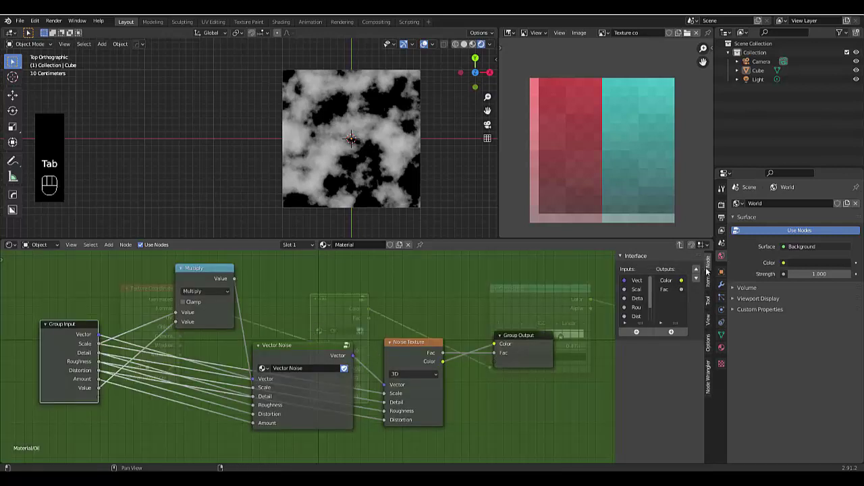
left_click_drag(650, 291, 650, 323)
left_click(637, 317)
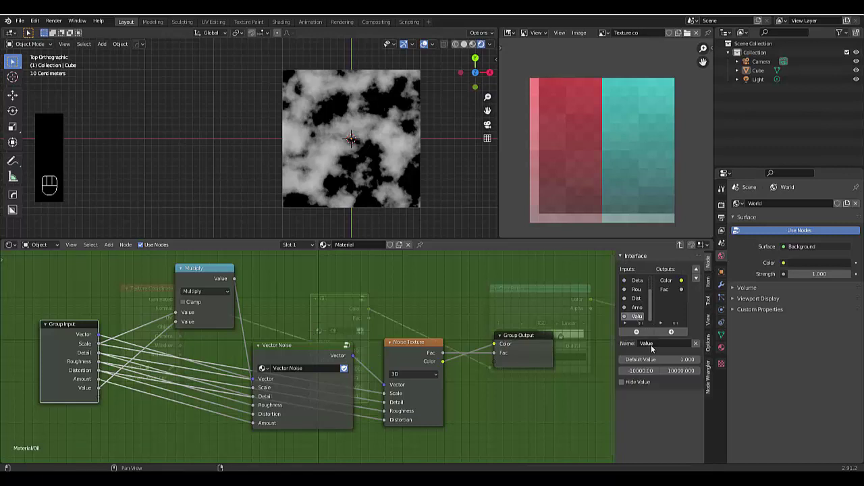
left_click(653, 346)
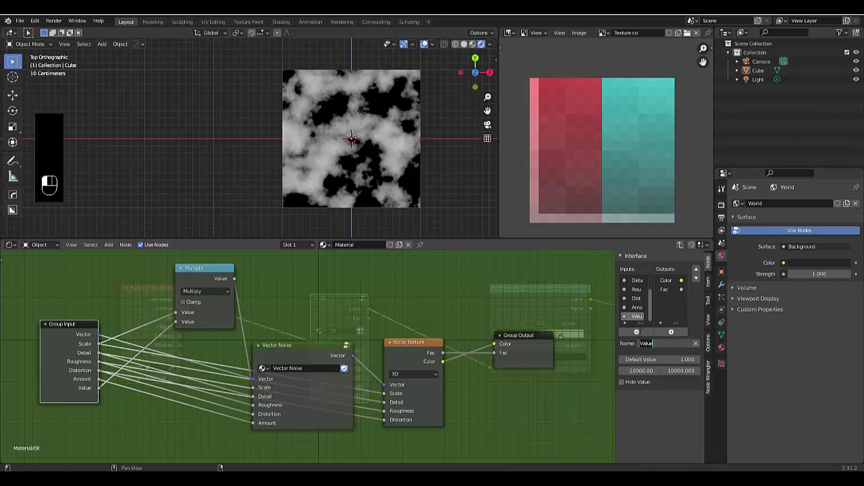
type("Oil Size")
key("Return")
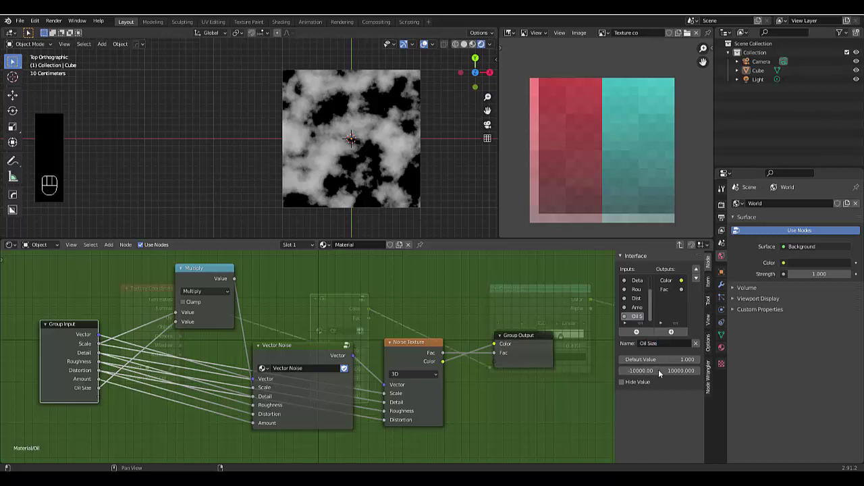
Limit the Oil Size input to a minimum of 0 and a maximum of 2050
left_click(638, 370)
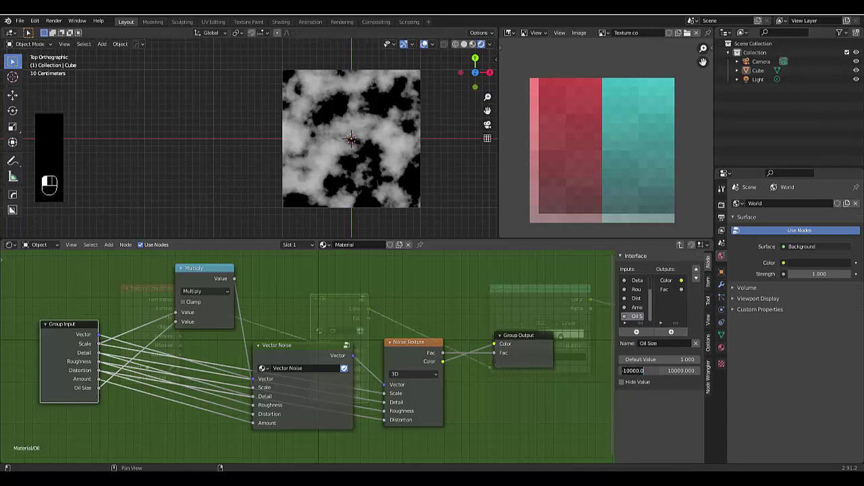
type("0")
key("Return")
left_click(675, 371)
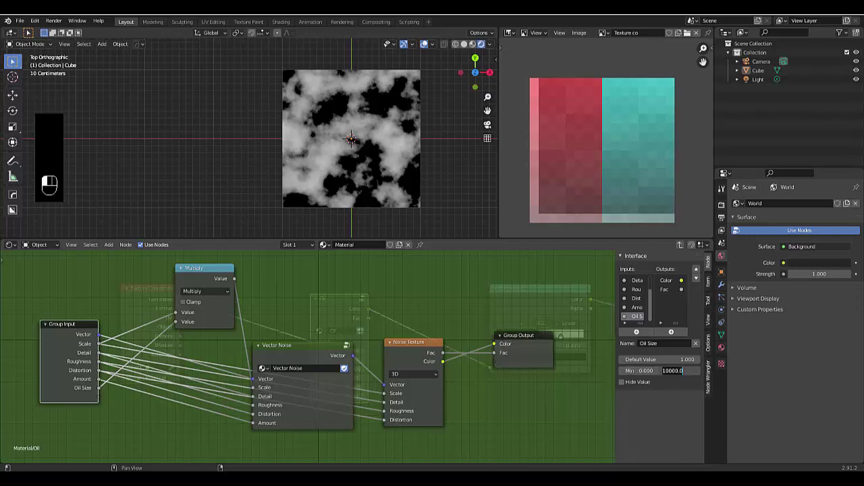
type("2050")
key("Return")
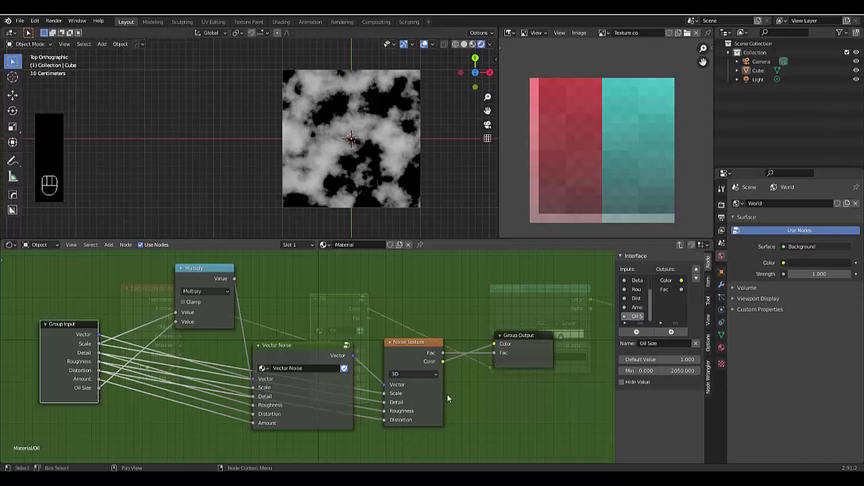
Set the Oil Size input's maximum to 250, leave the group and test Oil Size at 172
left_click(676, 370)
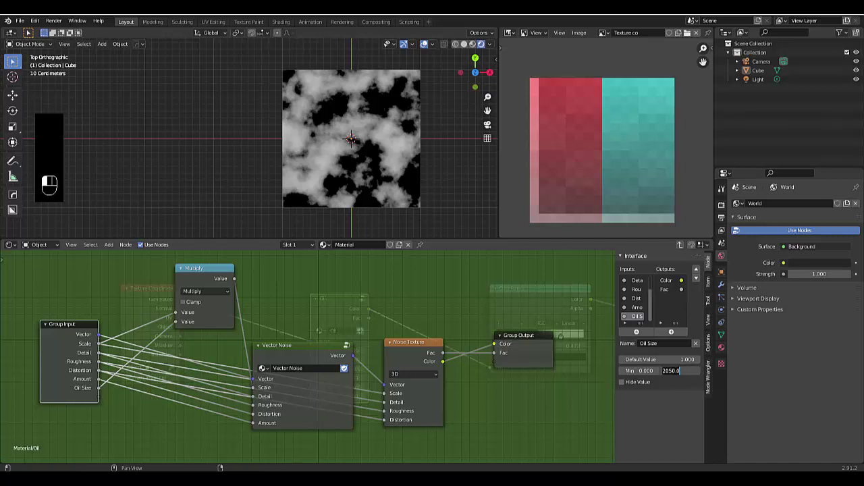
type("25")
key("Return")
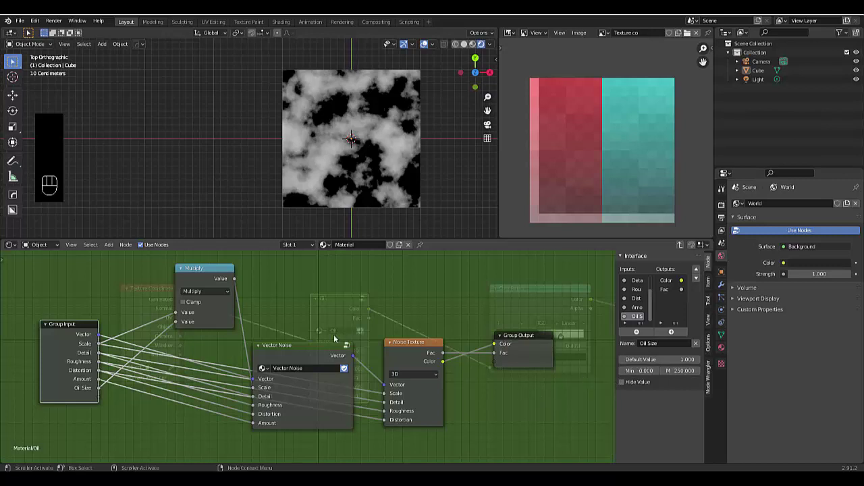
key("Tab")
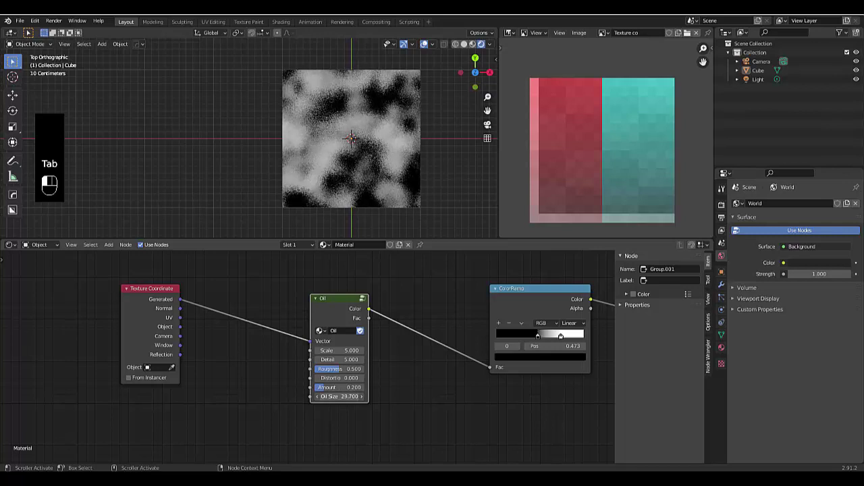
left_click_drag(339, 396, 467, 396)
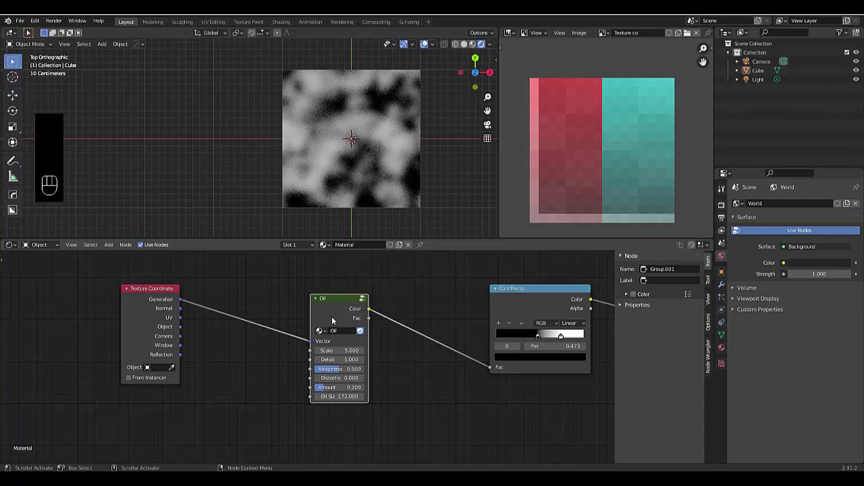
Reopen the Oil group, set the Oil Size input's maximum to 100 and leave the group
key("Tab")
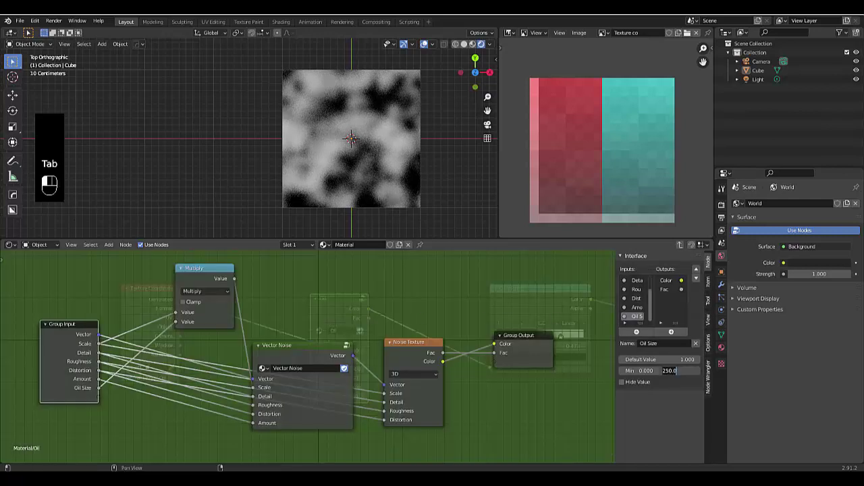
type("100")
key("Return")
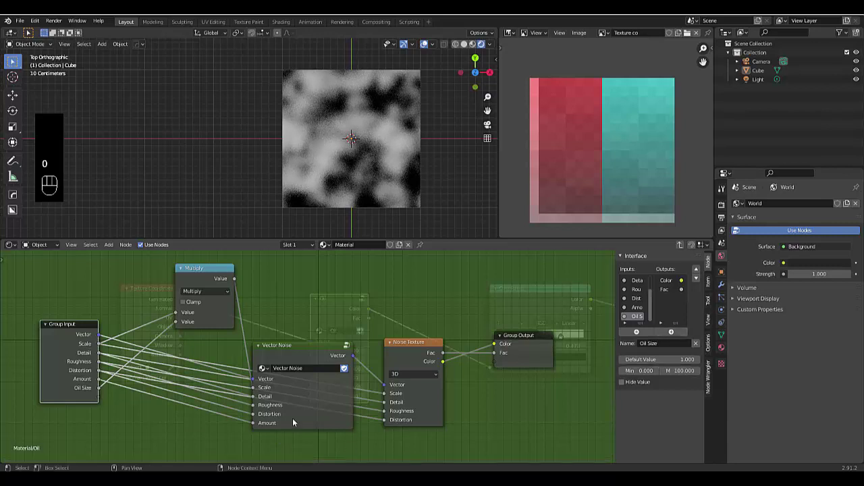
key("Tab")
Test an Oil Size of 1 on the Oil node, and set the value to 0
left_click(338, 397)
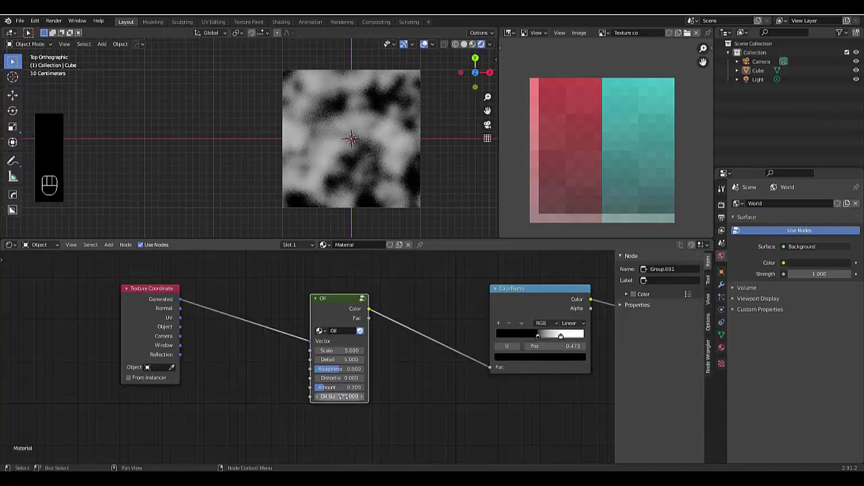
key("ctrl+a")
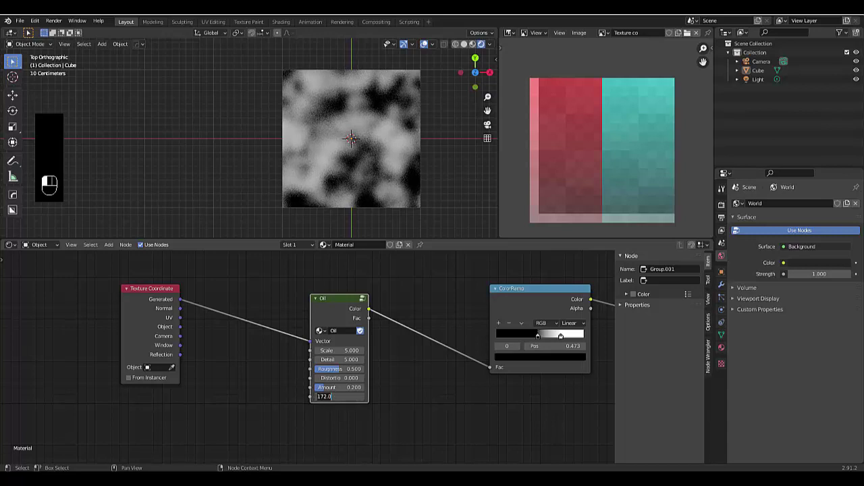
type("1000")
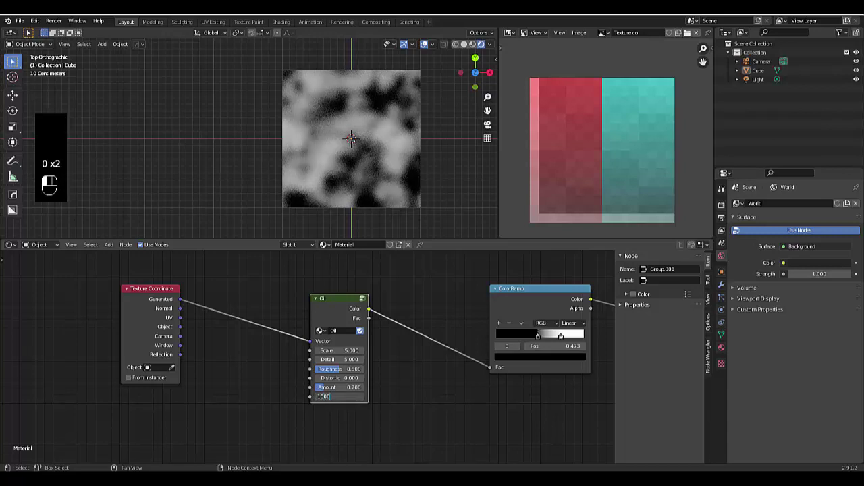
key("Return")
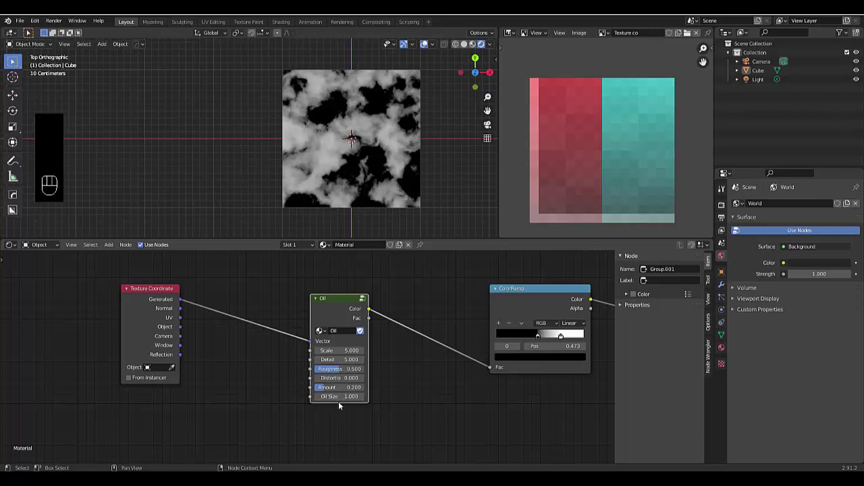
mouse_move(341, 397)
left_mouse_down()
mouse_move(368, 396)
mouse_move(329, 397)
left_mouse_up()
Move the Texture Coordinate node closer to the Oil node and shift the Oil node upward
scroll(247, 406, "down", 3)
scroll(326, 374, "up", 1)
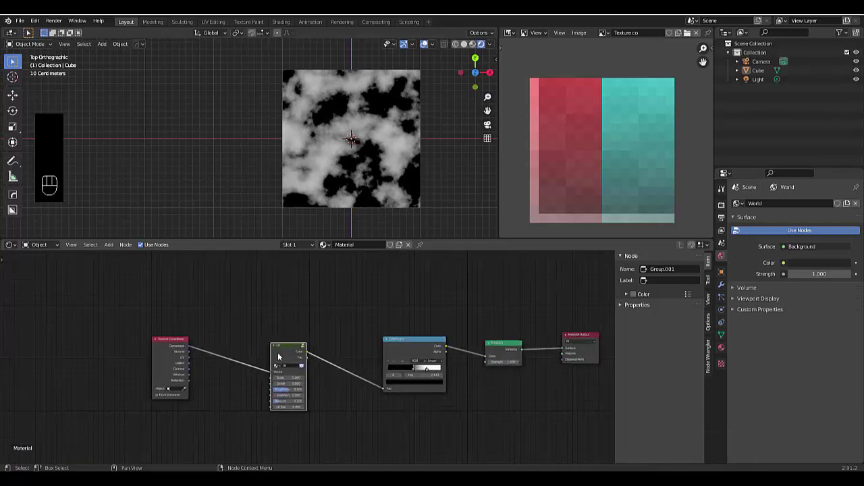
scroll(281, 354, "up", 2)
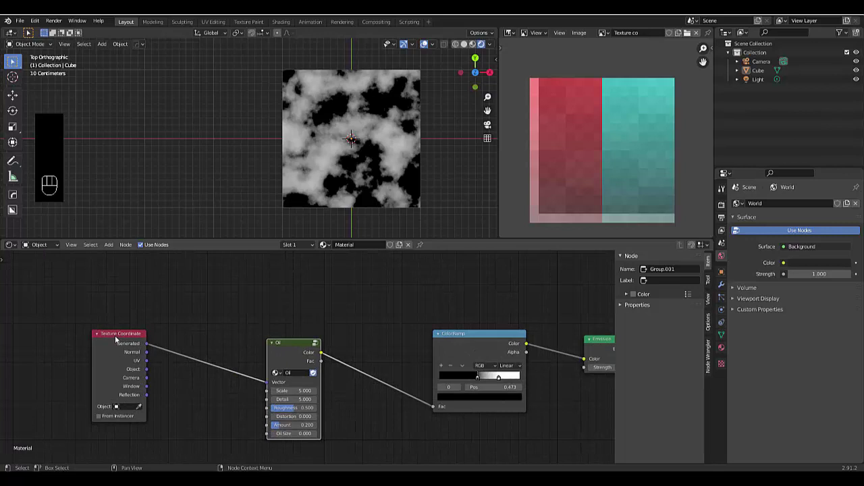
left_click_drag(119, 341, 187, 321)
left_click_drag(283, 345, 291, 302)
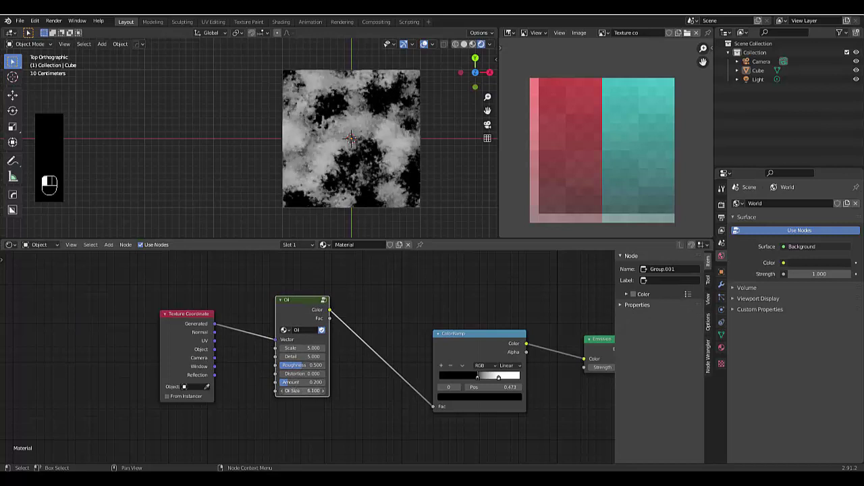
Tune the Oil node's pattern to Scale 7.8, Detail 1.8, Roughness 1 and Distortion -0.7
double_click(301, 348)
type("7.3")
key("Return")
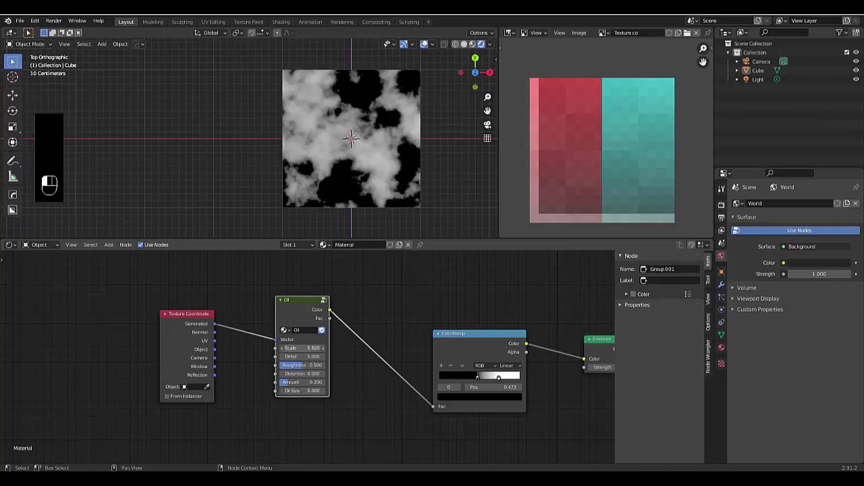
double_click(300, 347)
type("11")
key("Return")
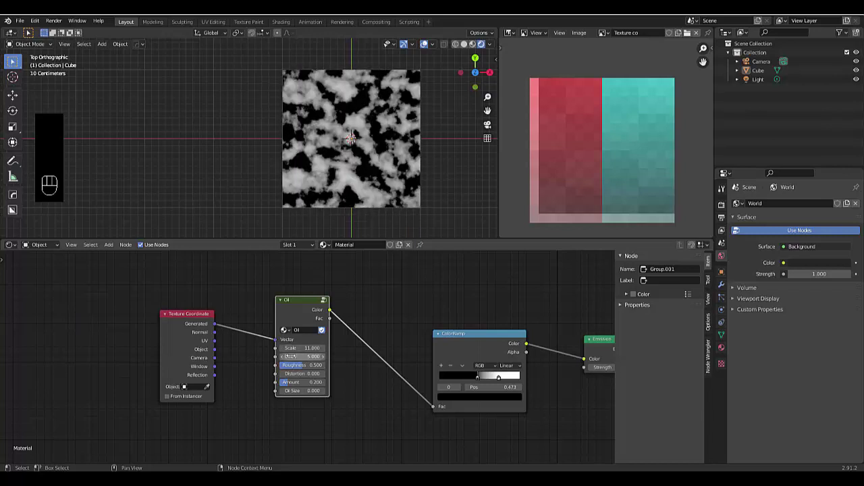
left_click_drag(290, 357, 302, 356)
key("ctrl+z")
key("ctrl+z")
mouse_move(308, 357)
left_mouse_down()
mouse_move(345, 357)
mouse_move(302, 365)
mouse_move(317, 365)
mouse_move(318, 373)
mouse_move(303, 373)
left_mouse_up()
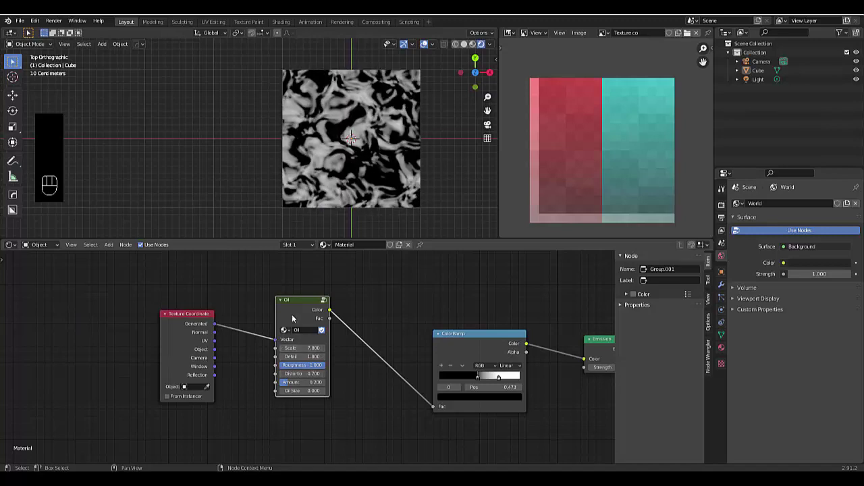
Review the default and range settings of the Oil group's Amount and Roughness inputs, leaving the group when done
key("Tab")
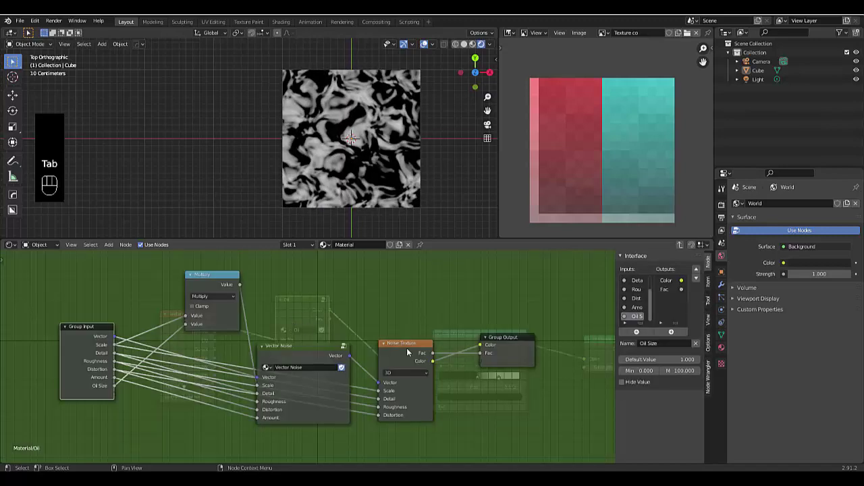
left_click(637, 307)
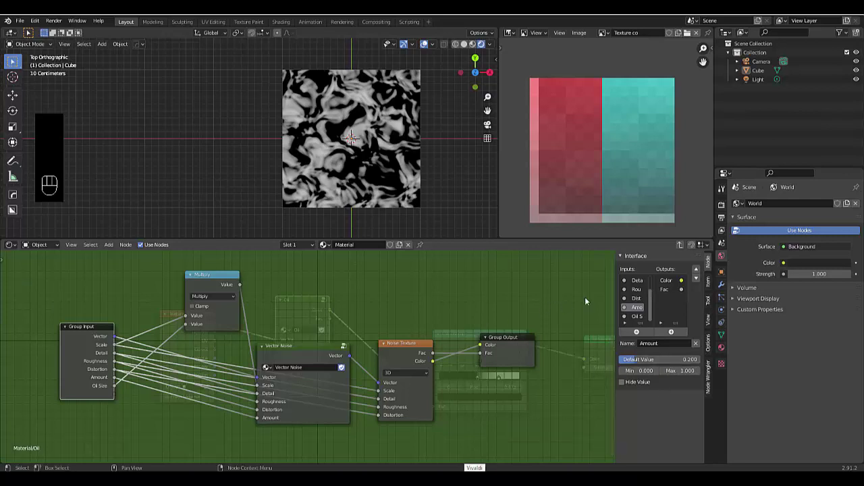
left_click(637, 289)
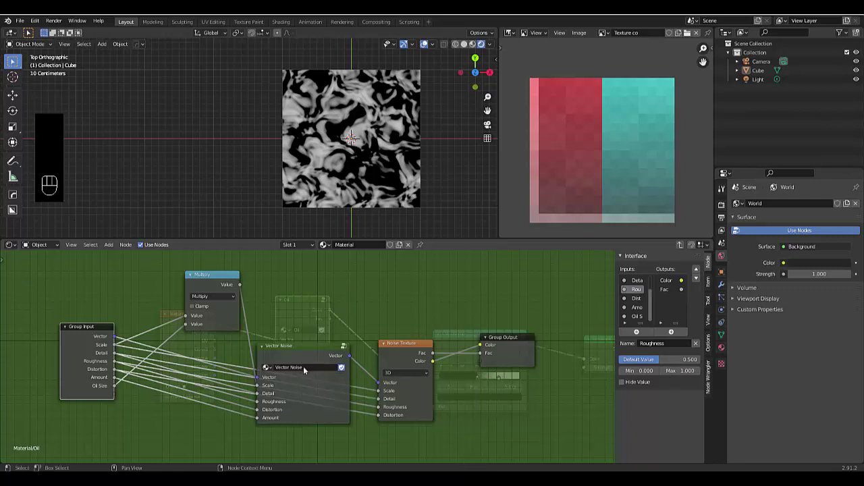
key("Tab")
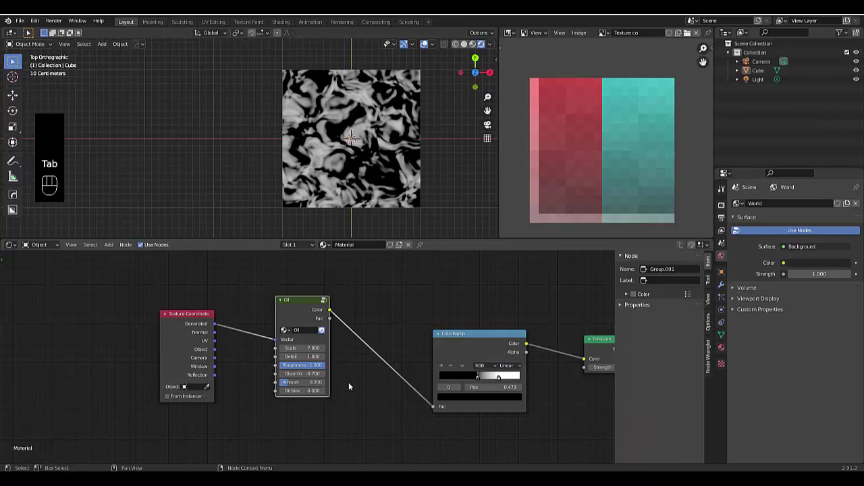
Try a second Oil group node between the first one and the ColorRamp, and remove it, relinking Color to the ColorRamp's Fac
key("shift+a")
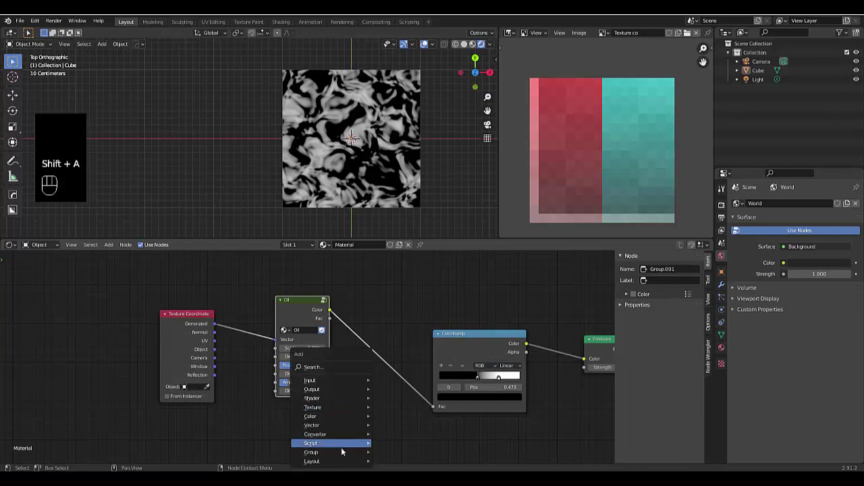
mouse_move(342, 451)
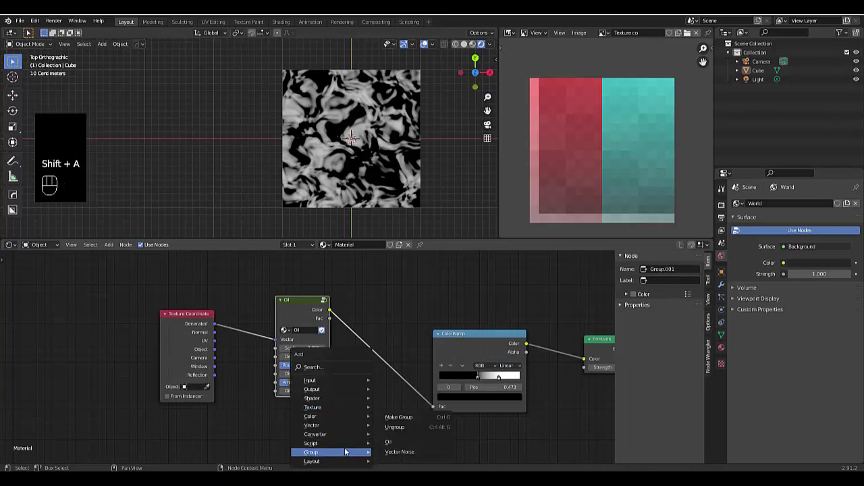
left_click(395, 446)
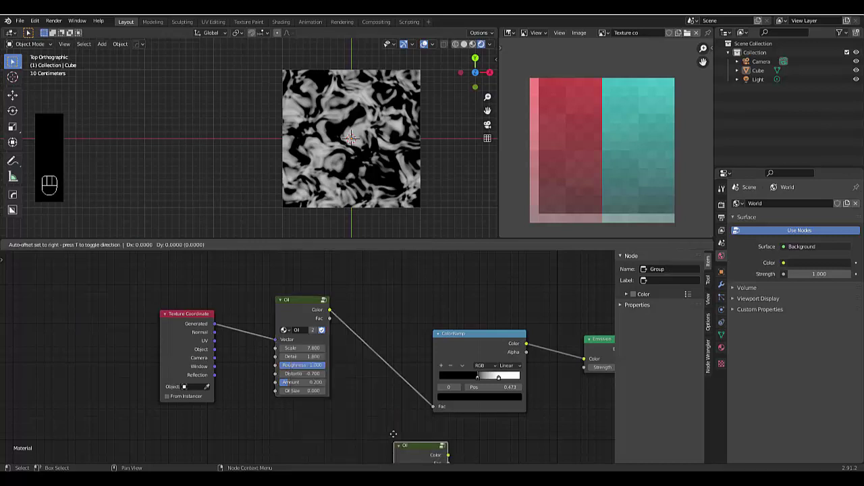
left_click(365, 330)
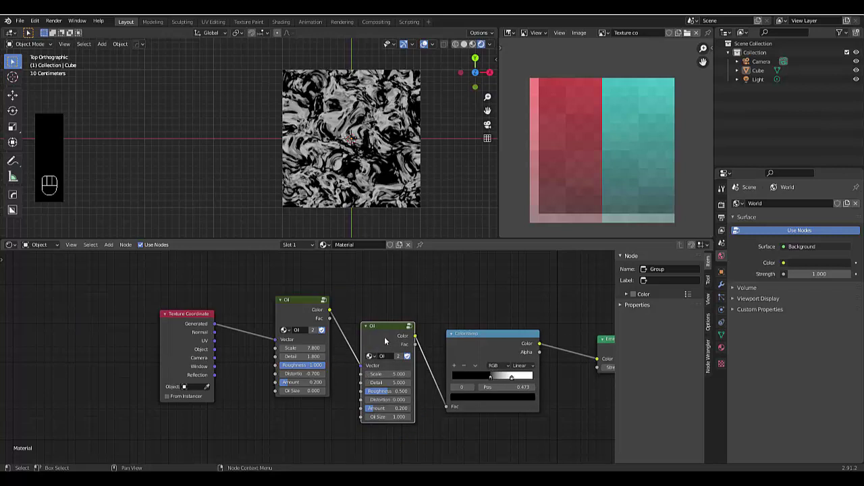
key("ctrl+x")
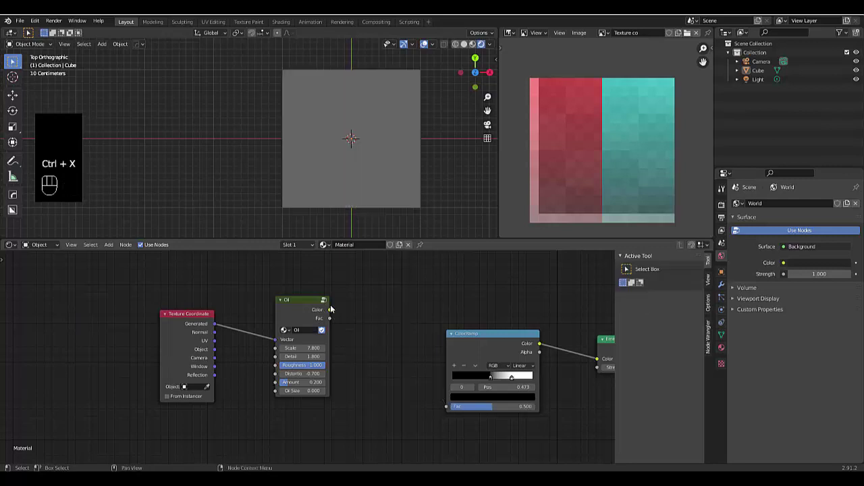
left_click_drag(331, 310, 445, 408)
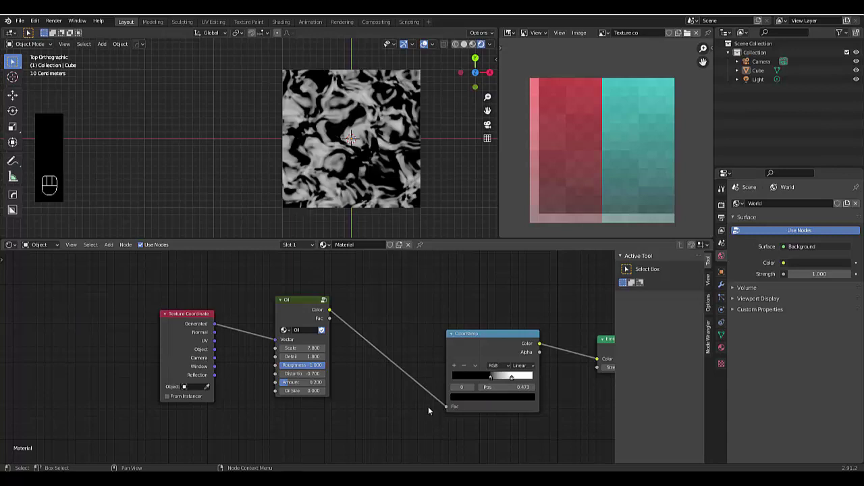
Try removing the ColorRamp so the Oil node's Color feeds Emission directly, and undo the removal
scroll(341, 392, "down", 2)
scroll(537, 384, "up", 2)
left_click(414, 342)
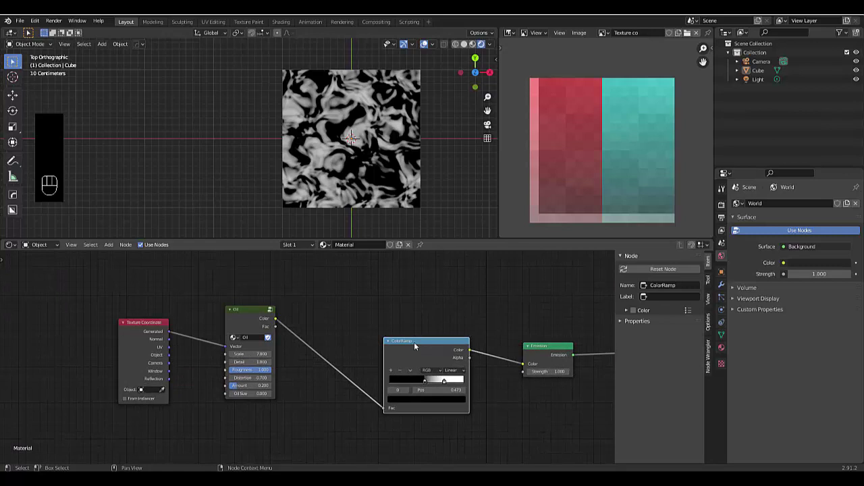
key("ctrl+x")
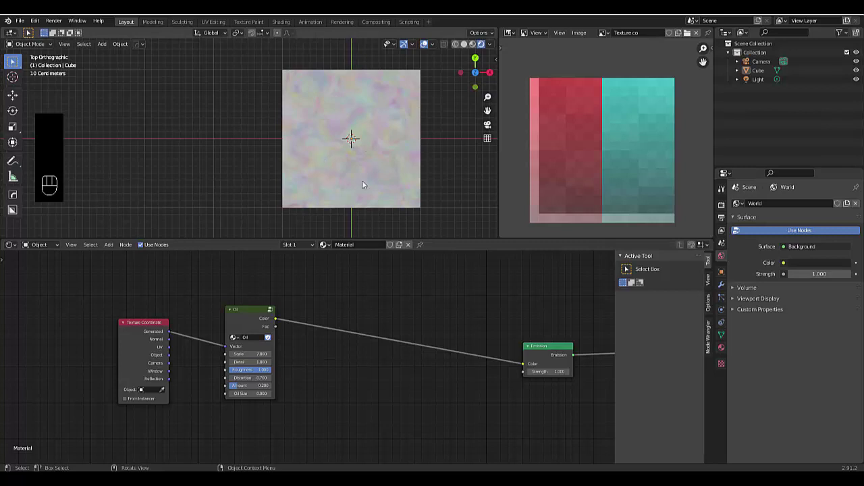
key("ctrl+z")
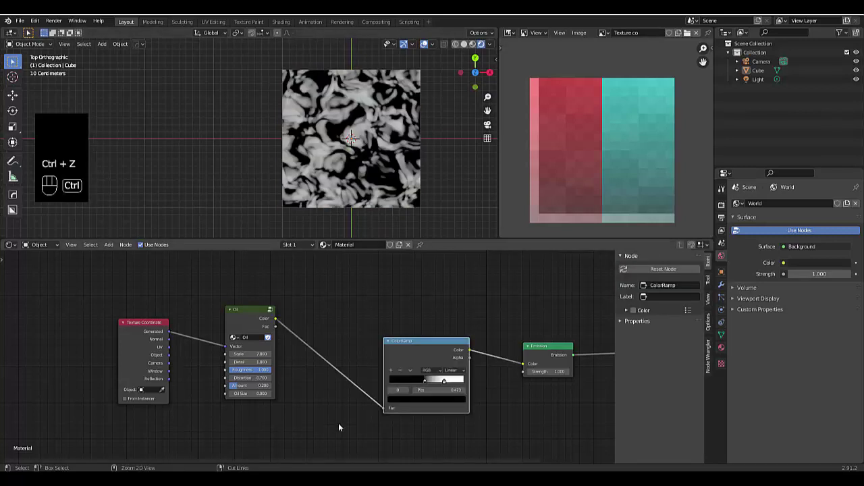